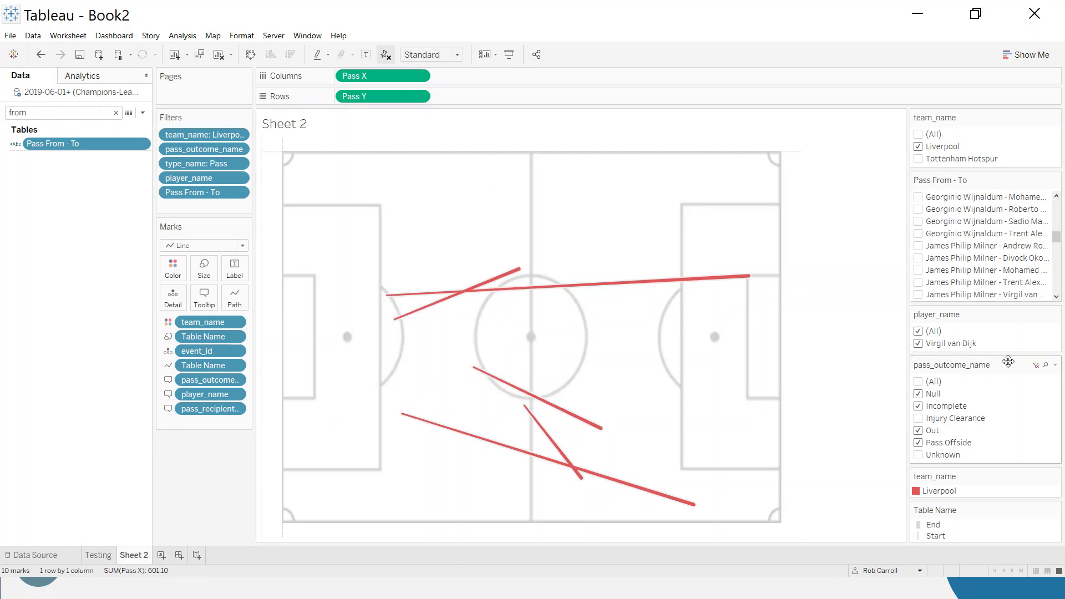
Step: Include the Virgil van Dijk to James Philip Milner combination in the Pass From - To filter
scroll(1013, 264, down, 5)
scroll(1013, 265, down, 5)
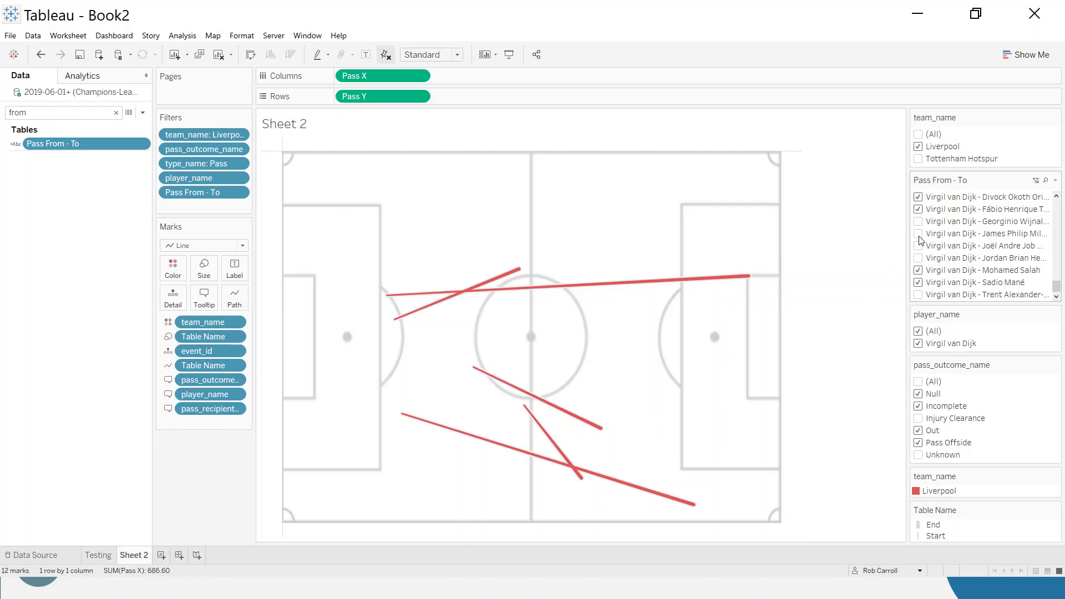
click(919, 235)
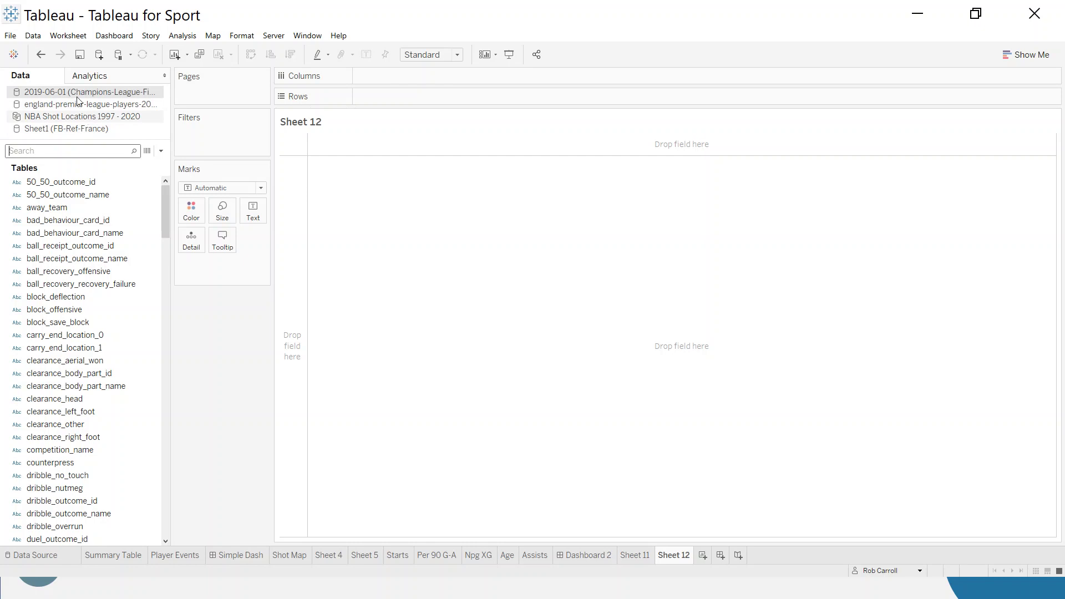
Step: Connect to the Excel file Champions-League-Finals-19-18.xlsx and union its 2019-06-01 sheet with itself
click(100, 55)
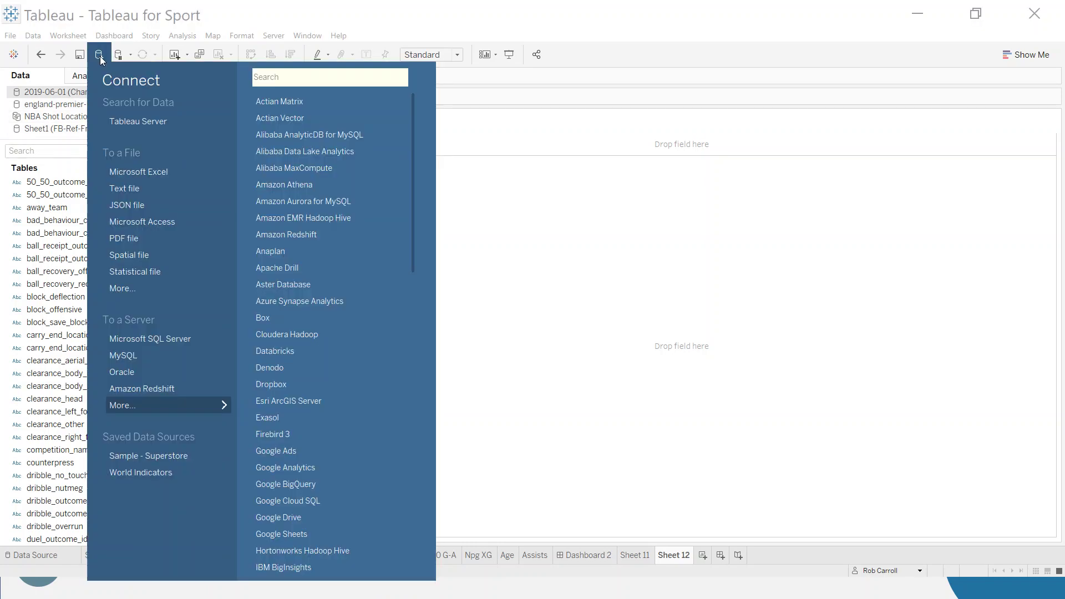
click(161, 171)
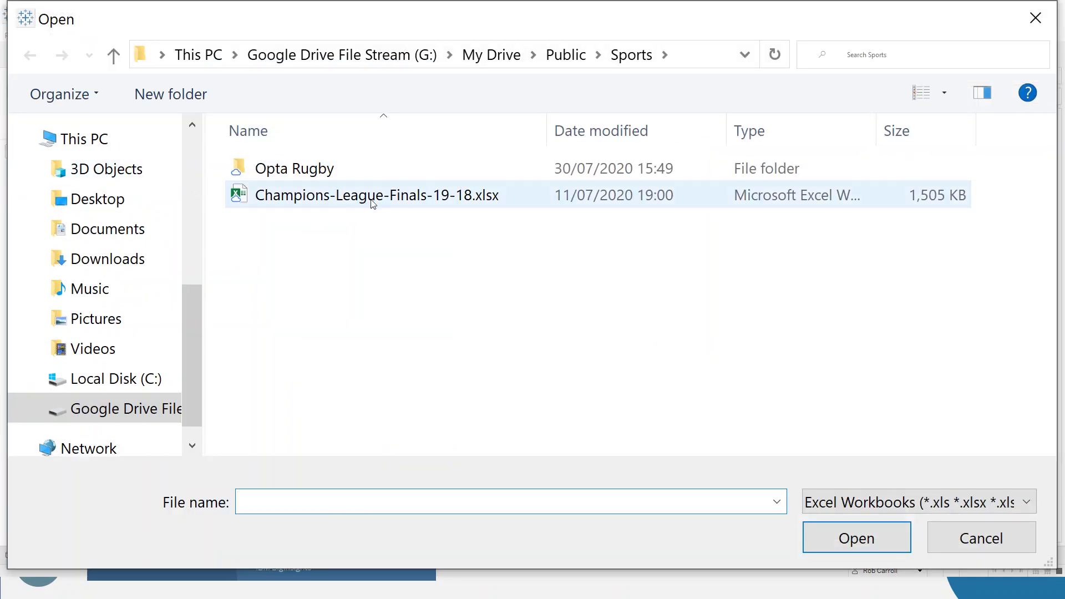
double_click(344, 197)
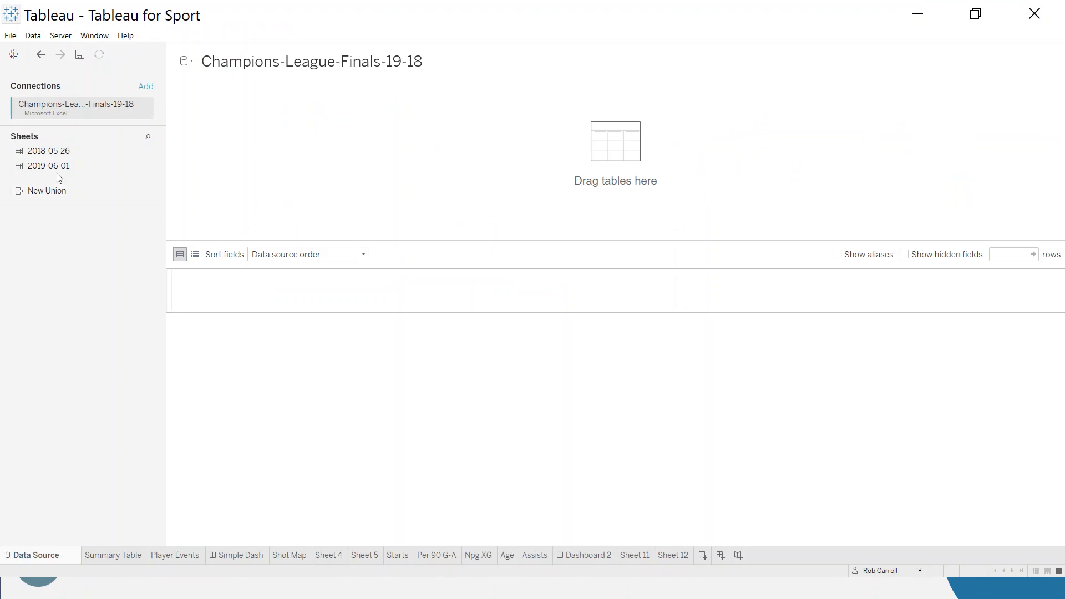
drag(58, 169, 251, 159)
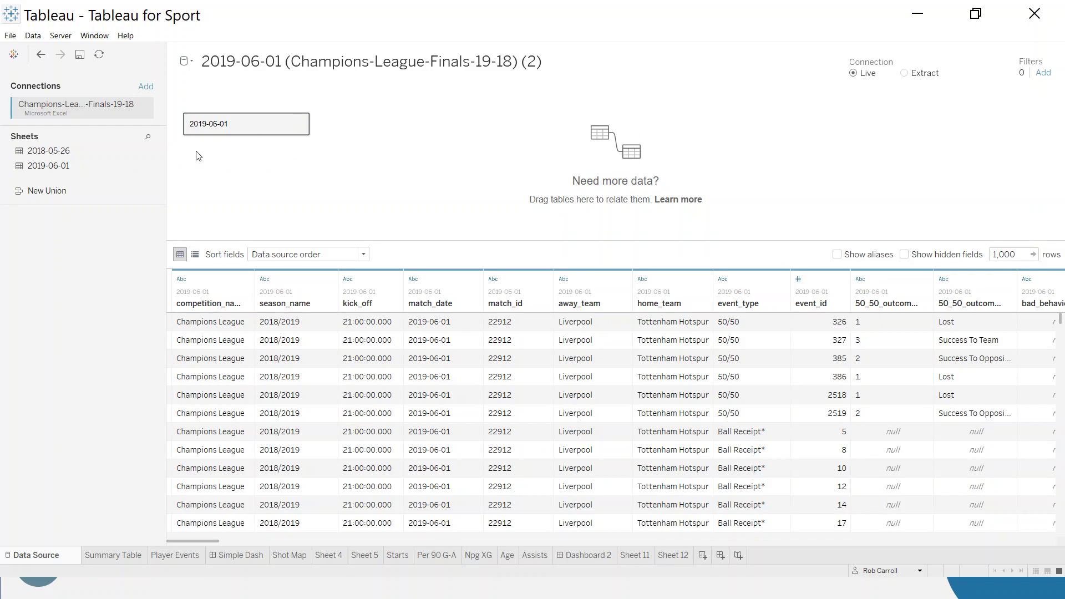
drag(48, 166, 227, 142)
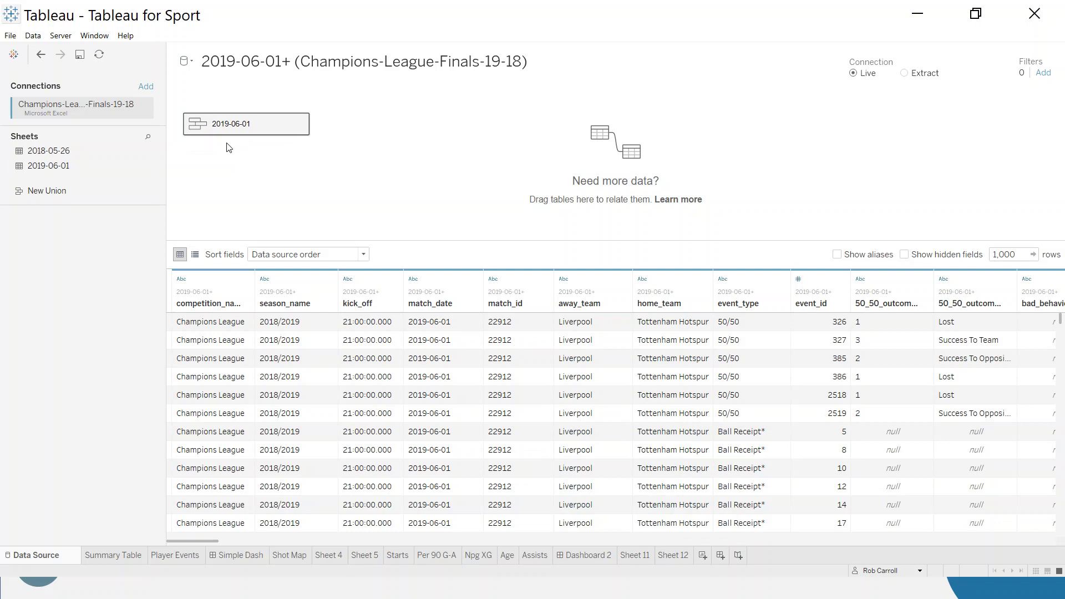
Step: Rename the data source as Champions-League-Finals-19-Passing
click(327, 63)
click(549, 61)
key(BackSpace)
drag(309, 61, 197, 64)
key(BackSpace)
click(470, 56)
key(BackSpace)
key(BackSpace)
text(Passing)
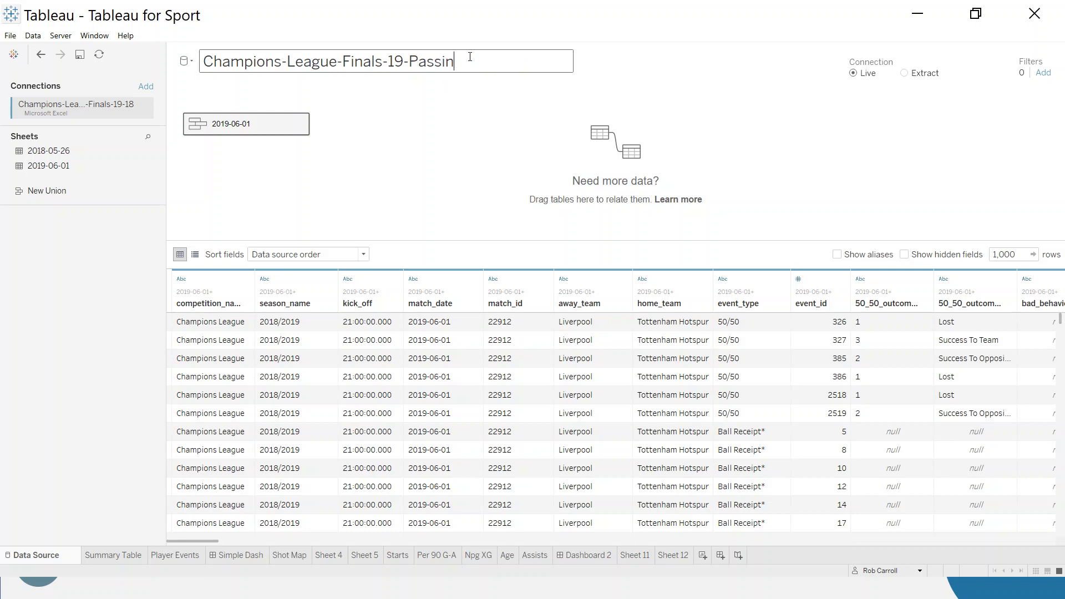
click(440, 106)
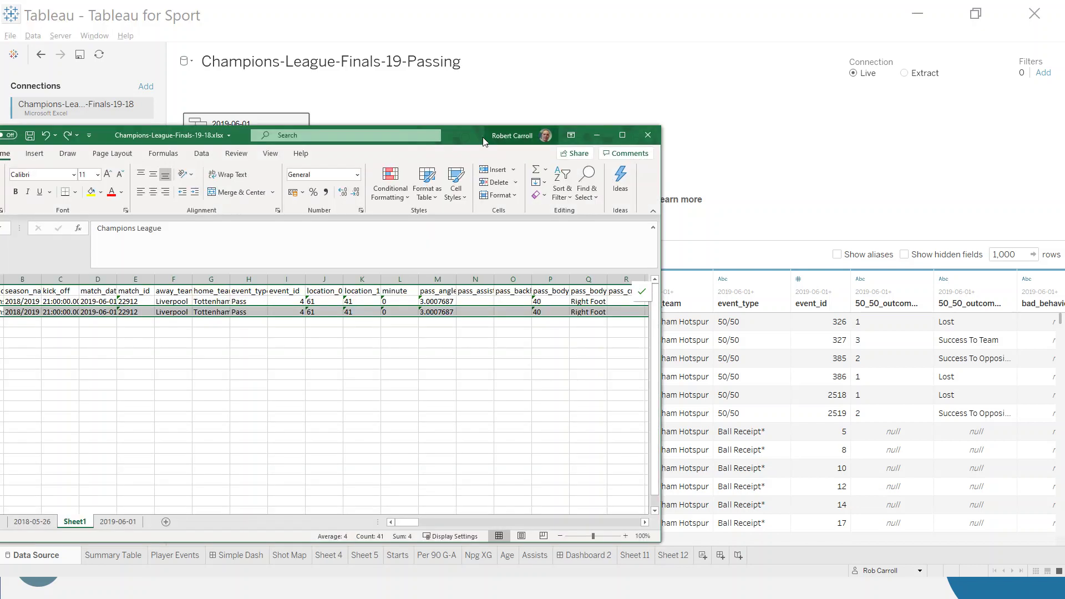
Step: Switch to Excel and examine the two duplicated pass rows in Sheet1 of the Champions League workbook
drag(514, 141, 592, 132)
click(747, 126)
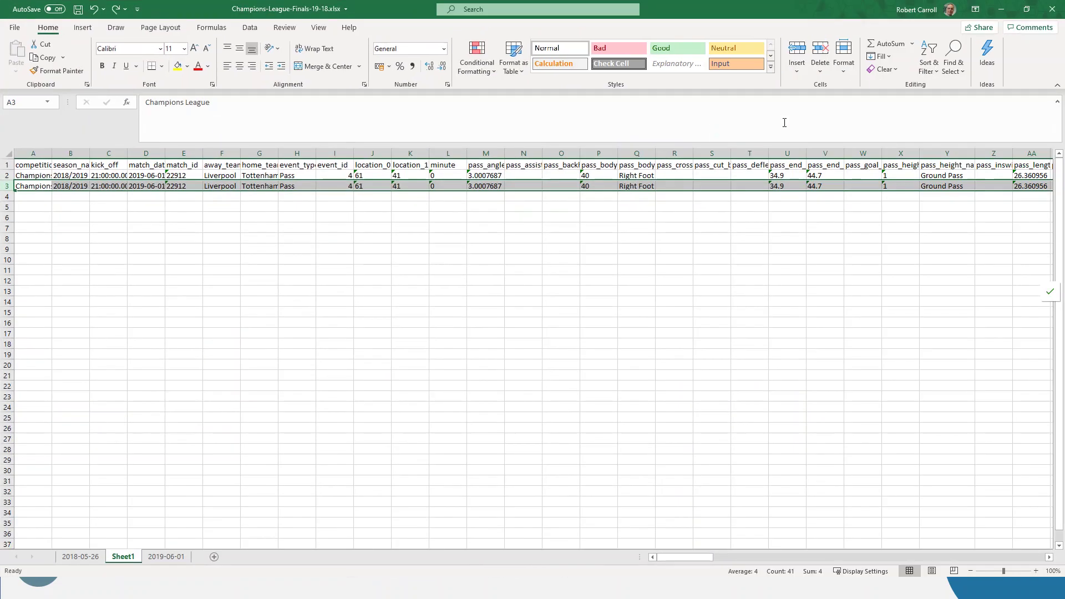
click(577, 323)
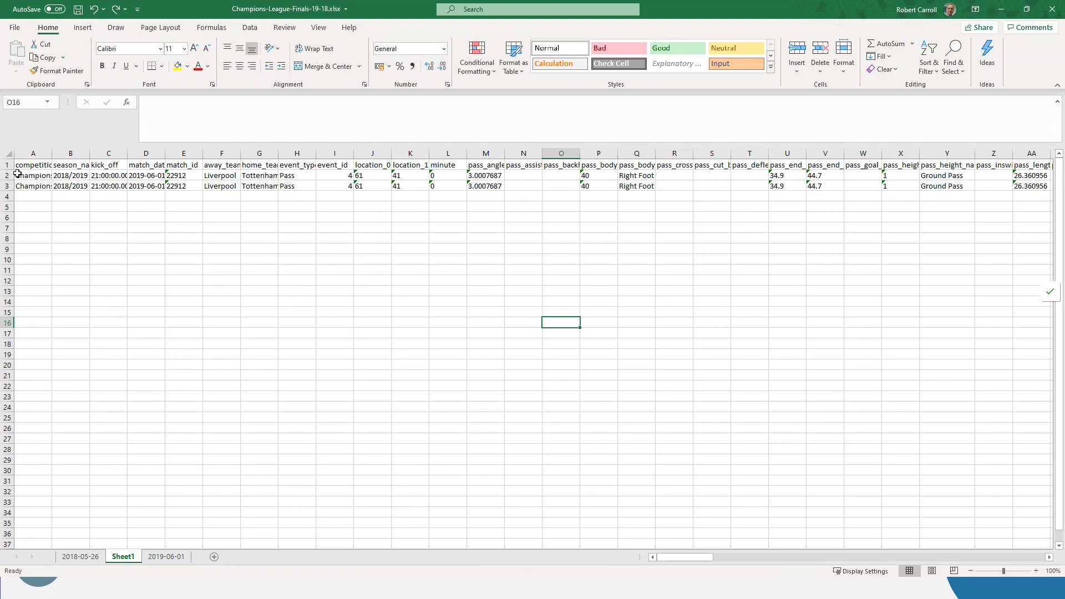
drag(19, 175, 361, 180)
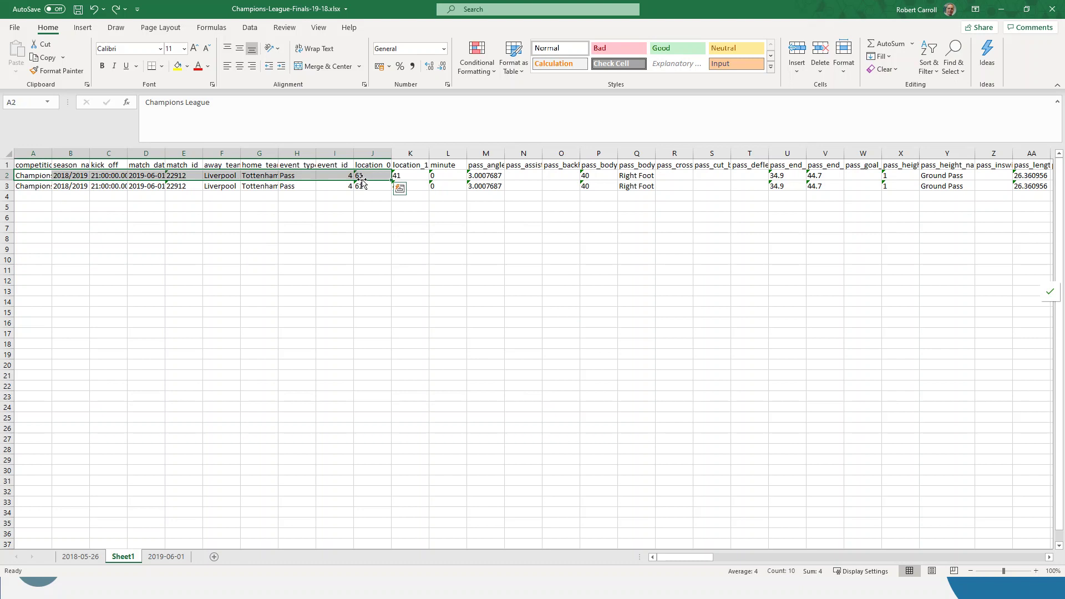
click(306, 247)
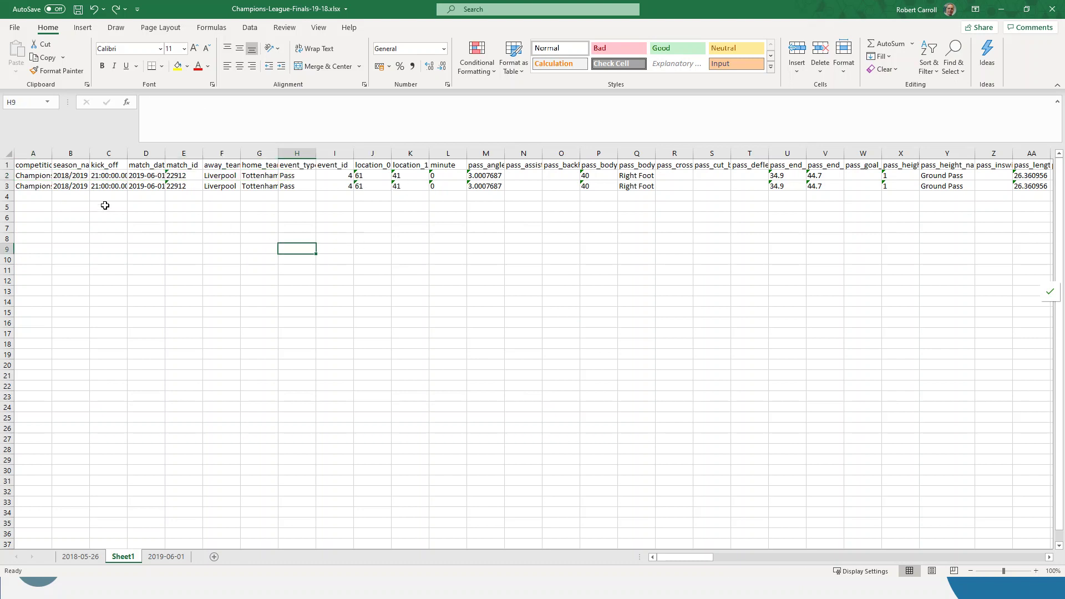
drag(33, 175, 308, 178)
drag(32, 188, 477, 186)
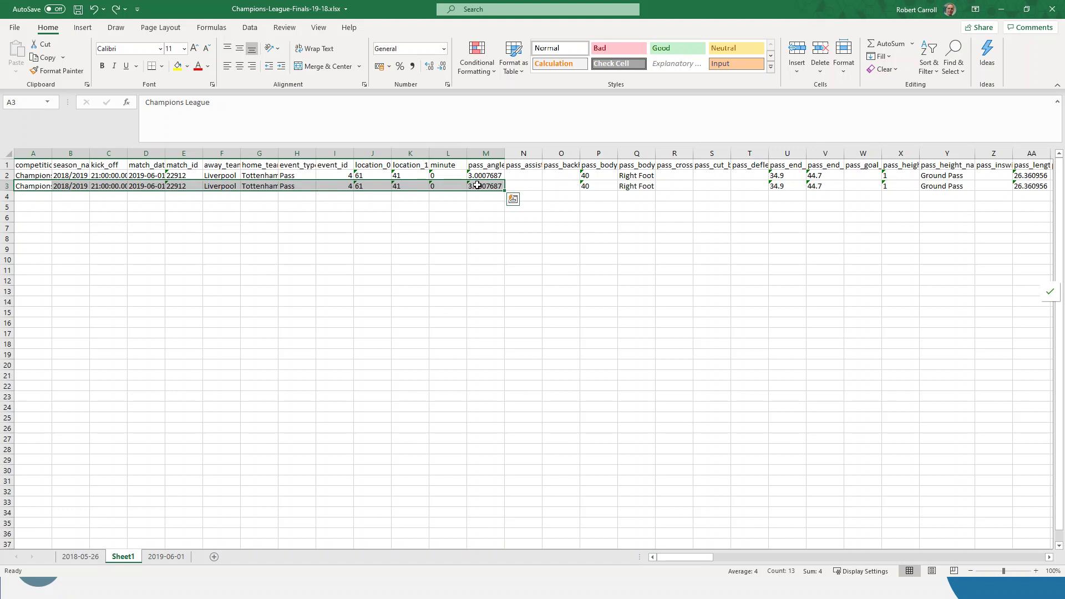
click(429, 290)
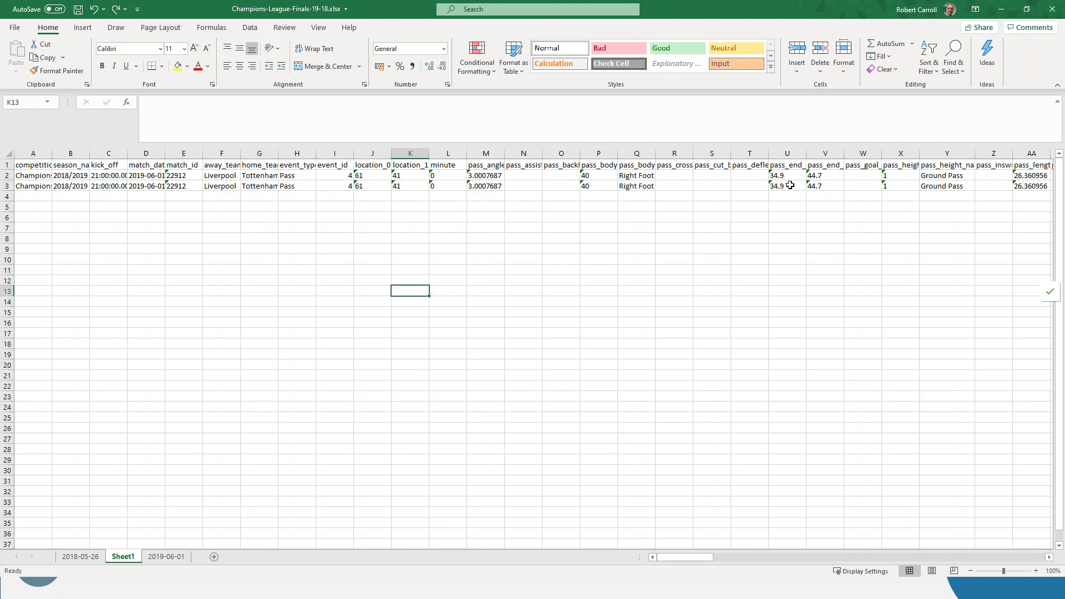
Step: Move the two pass end location values of row 3 into its location_0 and location_1 cells, replacing the existing data
drag(786, 187, 820, 185)
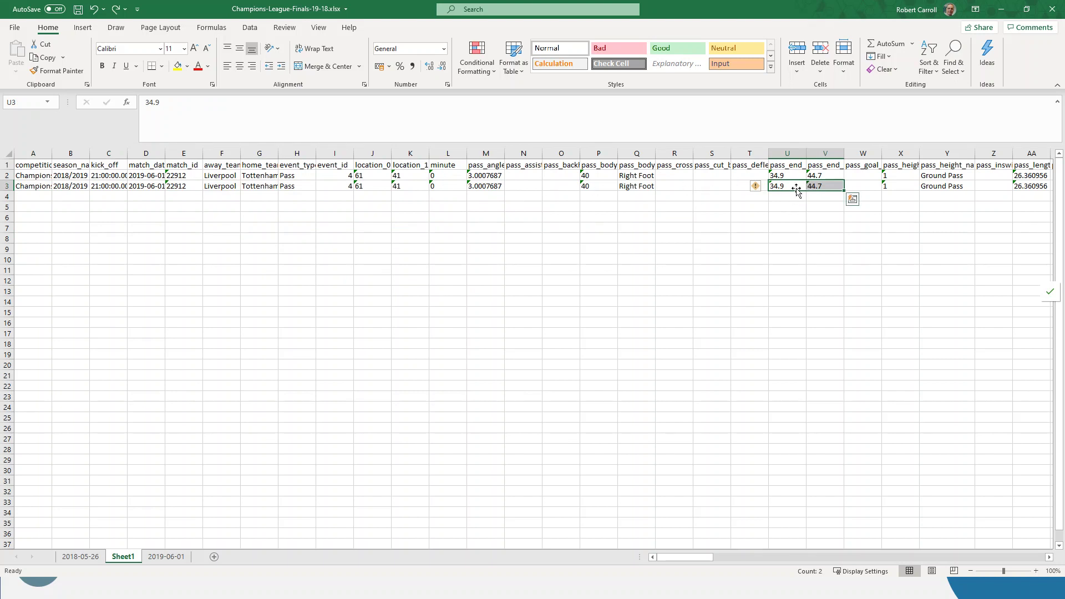
drag(799, 197, 341, 190)
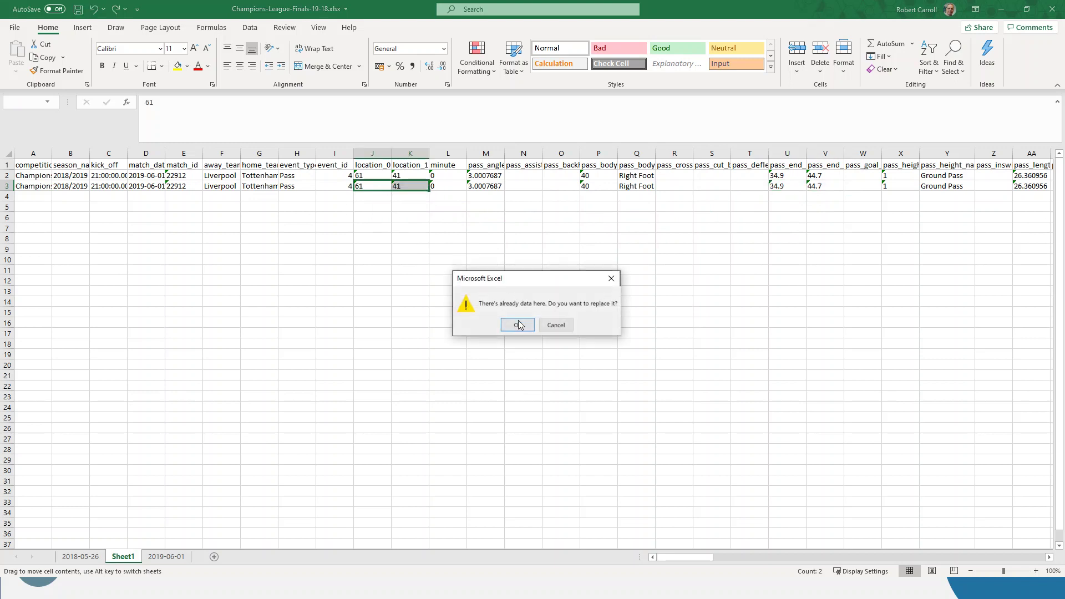
click(519, 324)
click(405, 270)
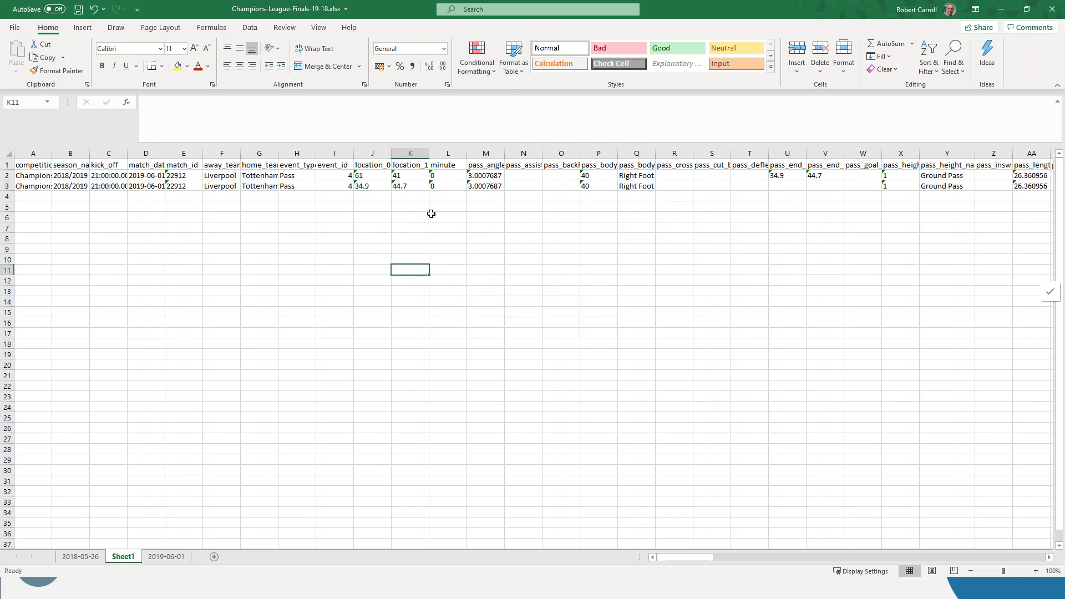
Step: Compare the location_0 and location_1 values of rows 2 and 3, and return to Tableau
drag(373, 153, 405, 173)
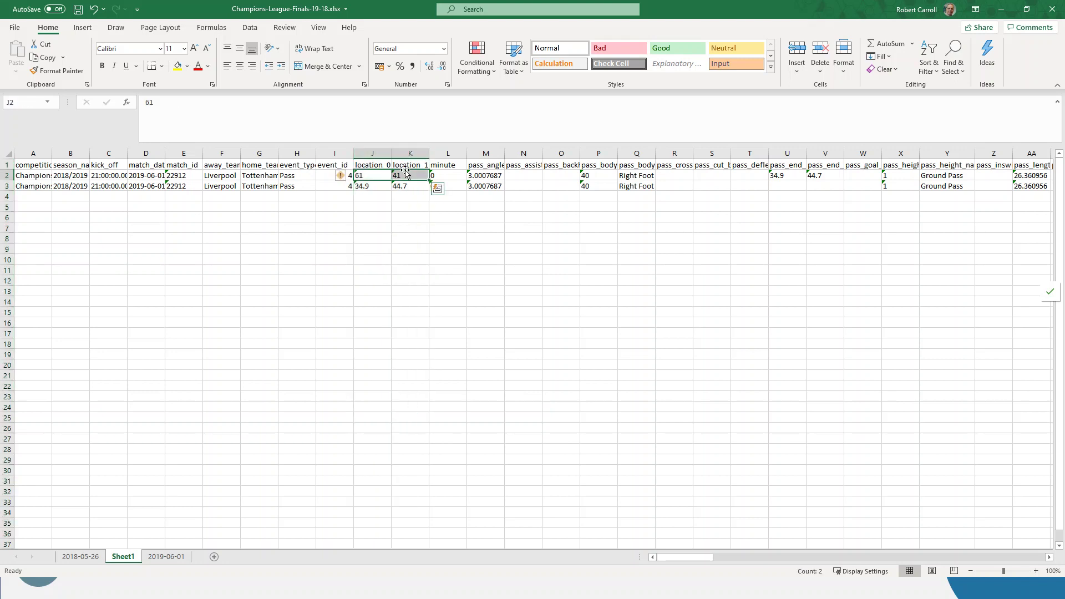
drag(371, 174, 408, 187)
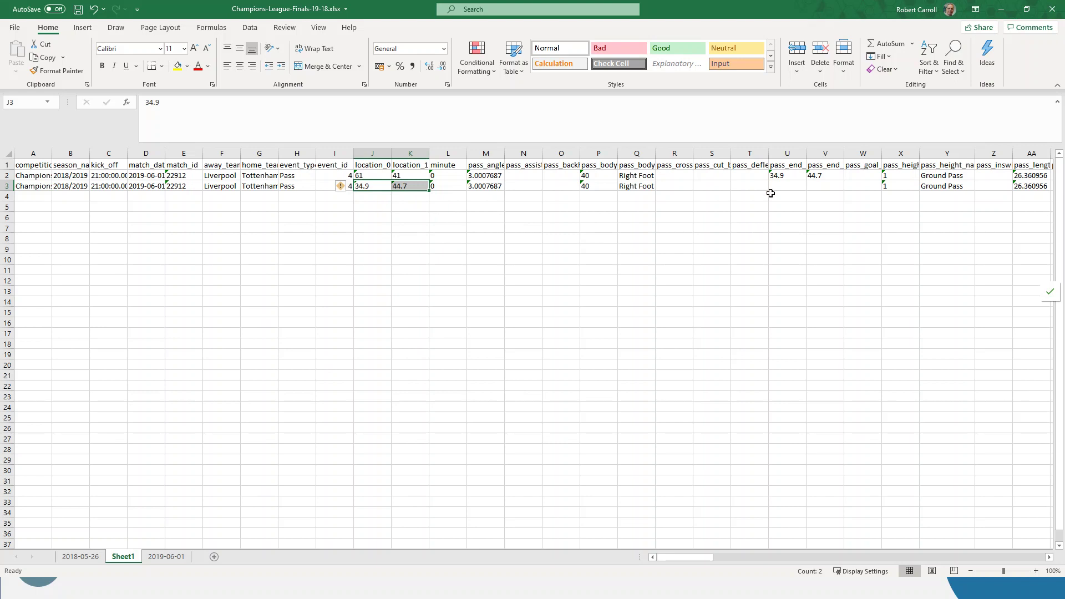
click(1002, 9)
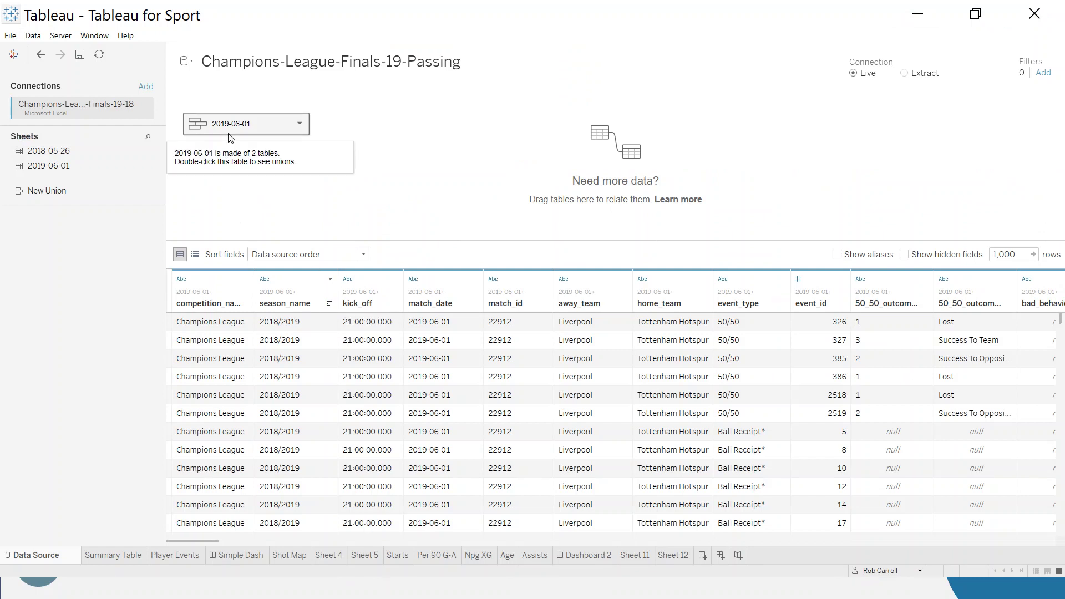
Step: In Sheet 12, search the fields for "loca" and change the data type of location_0 and location_1 to Number (decimal)
click(682, 557)
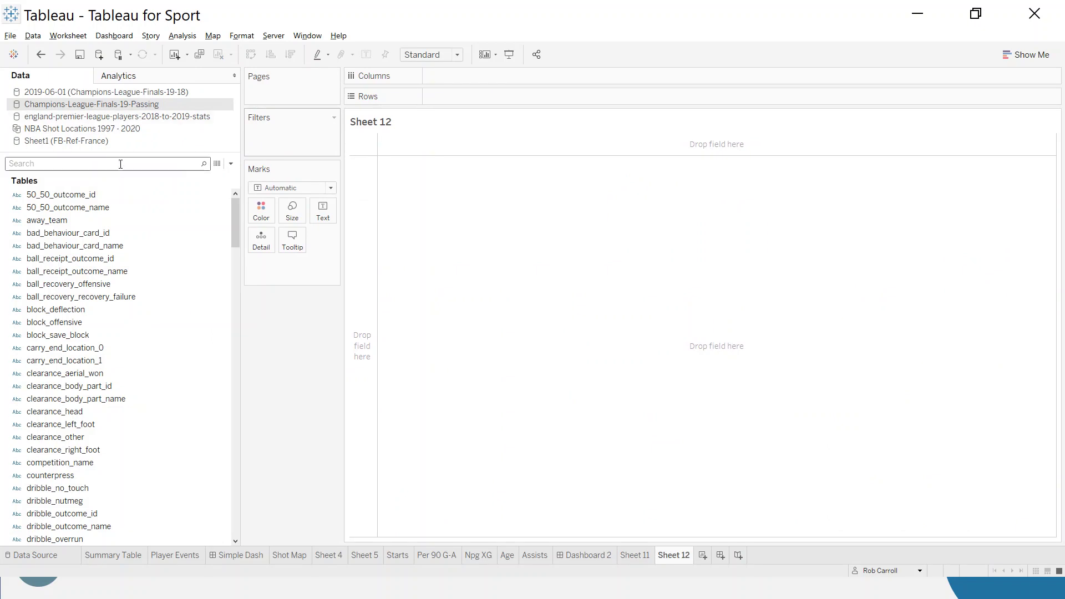
text(loca)
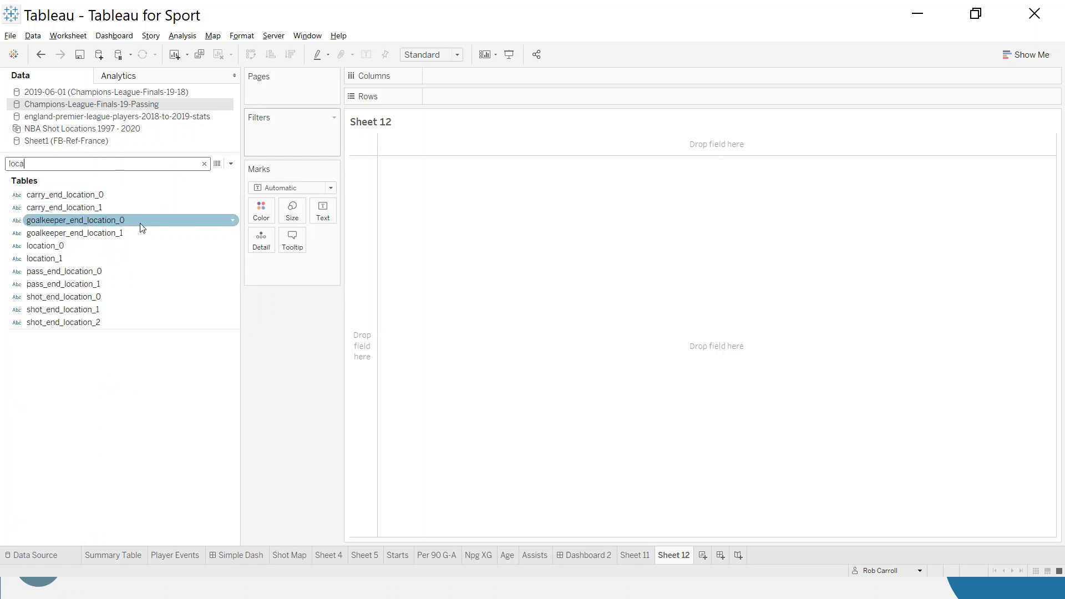
click(99, 245)
click(101, 260)
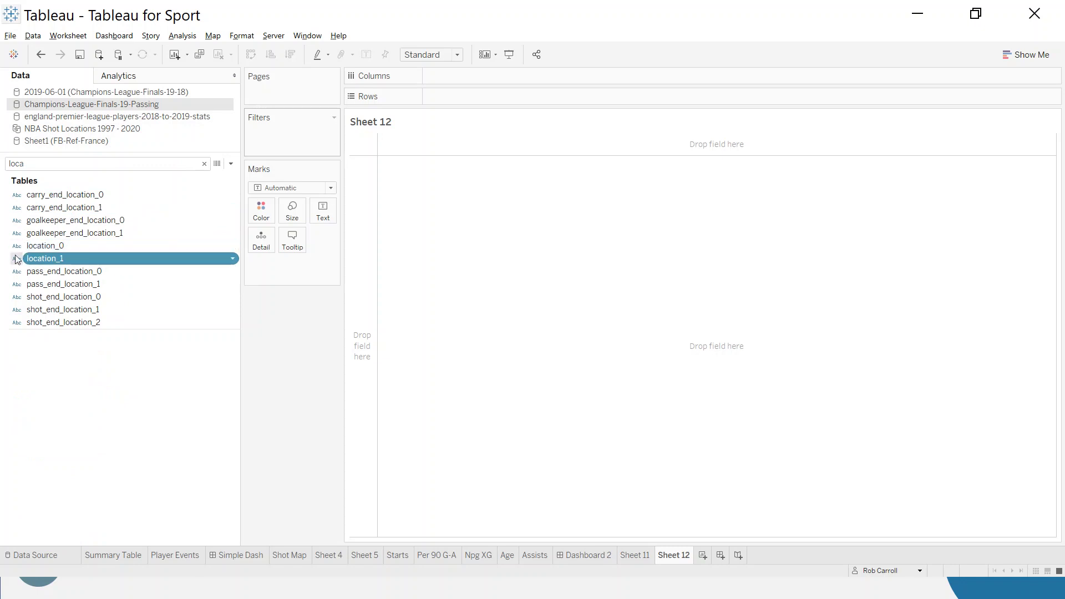
right_click(112, 248)
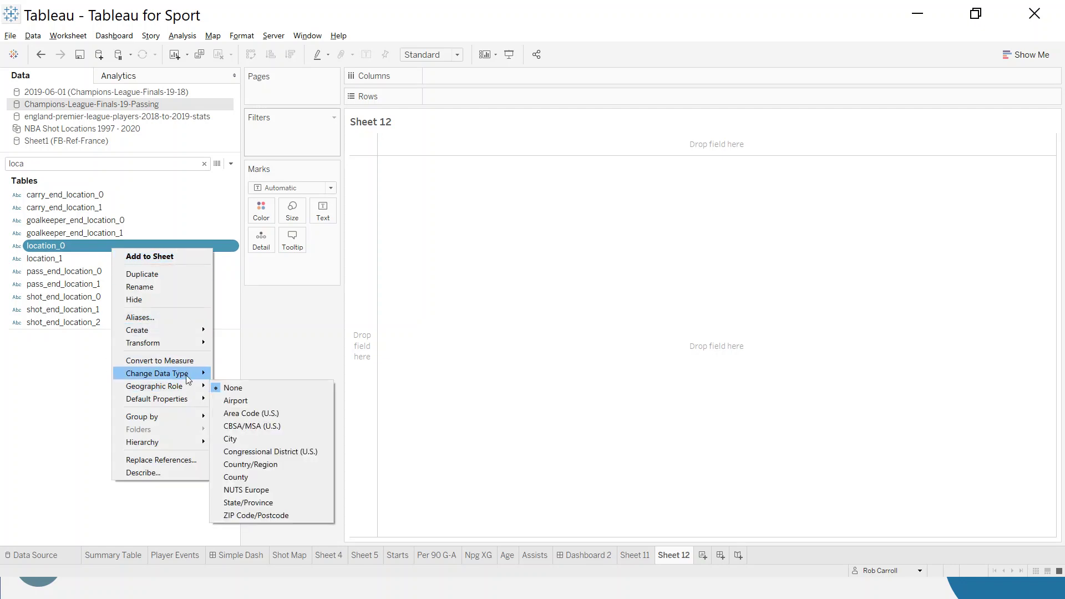
mouse_move(188, 377)
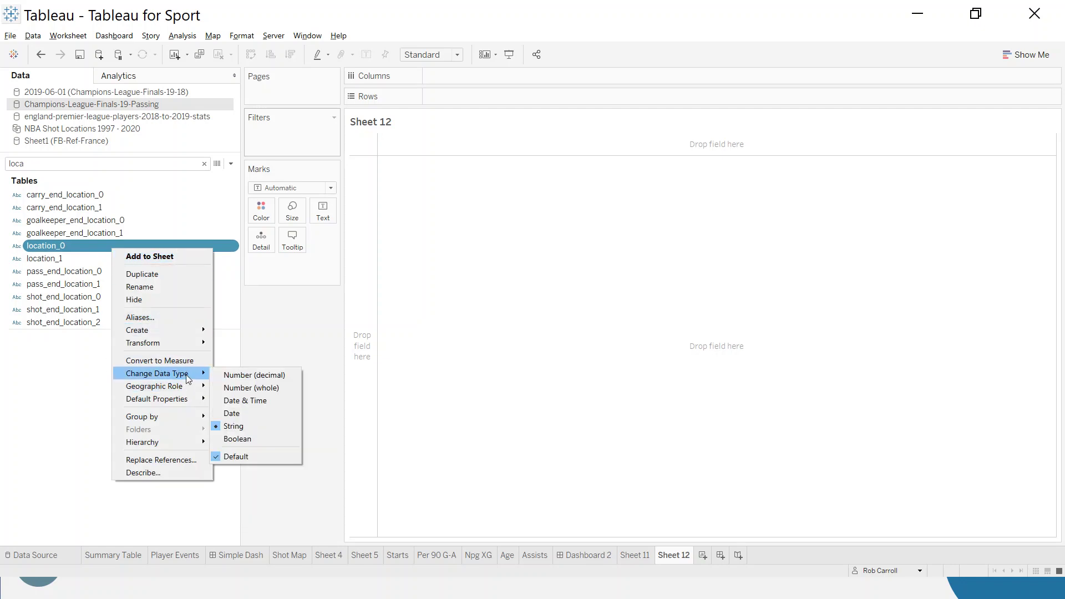
click(259, 379)
click(30, 259)
click(17, 259)
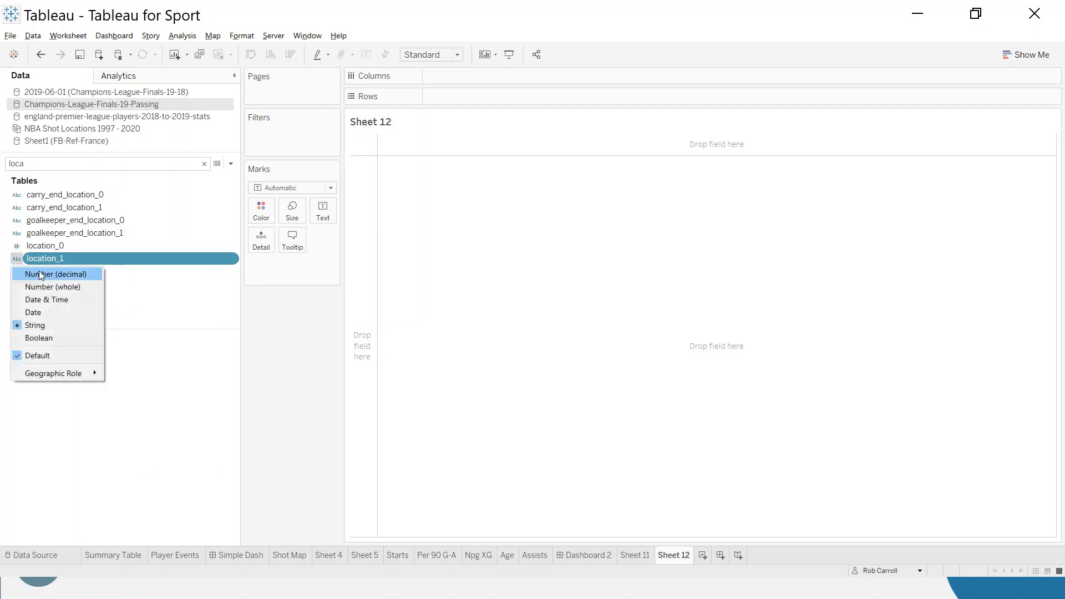
click(55, 272)
Step: Convert the location_0 and location_1 fields to measures
click(89, 244)
right_click(89, 244)
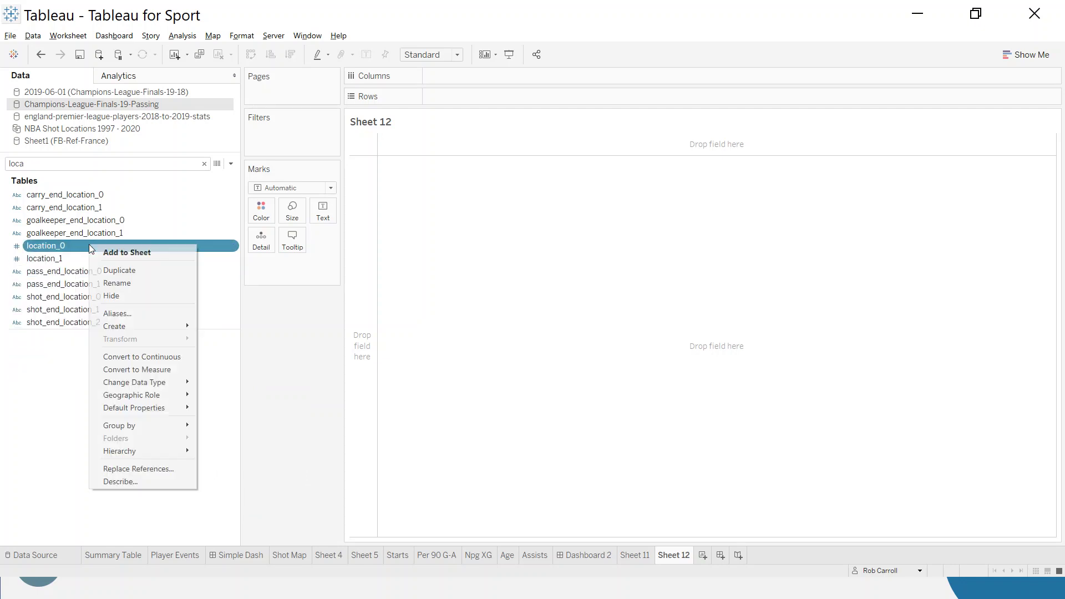
click(154, 375)
right_click(55, 243)
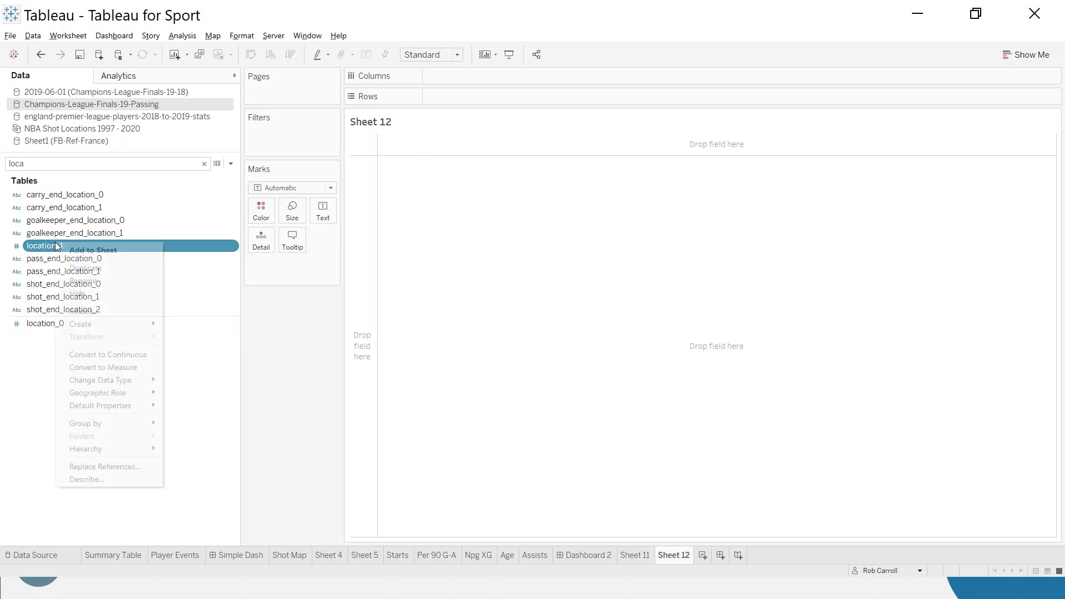
click(116, 368)
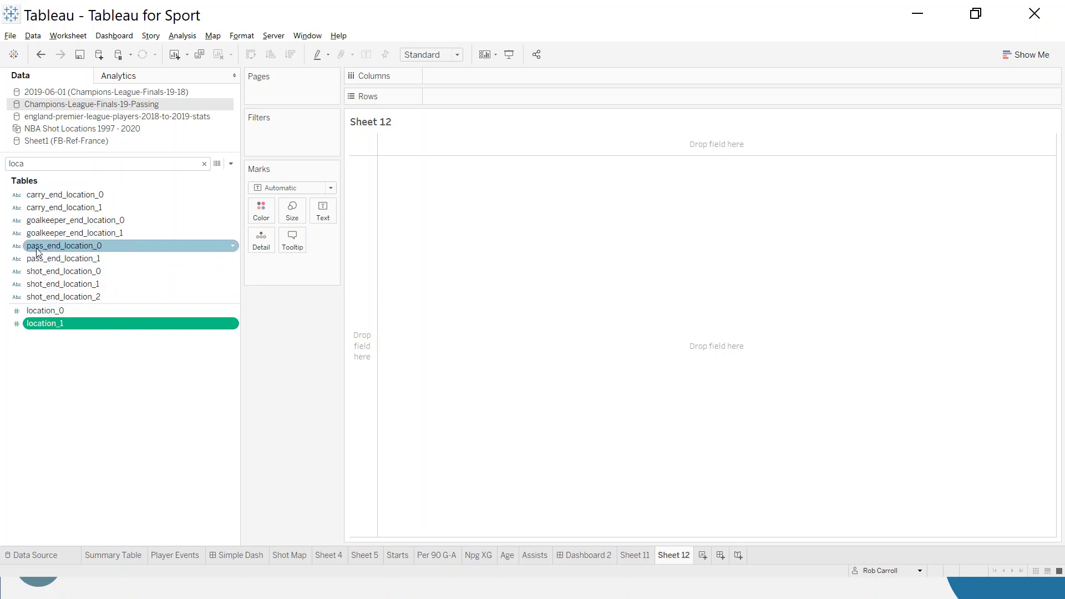
Step: Change the data type of pass_end_location_0 and pass_end_location_1 to Number (decimal)
click(16, 247)
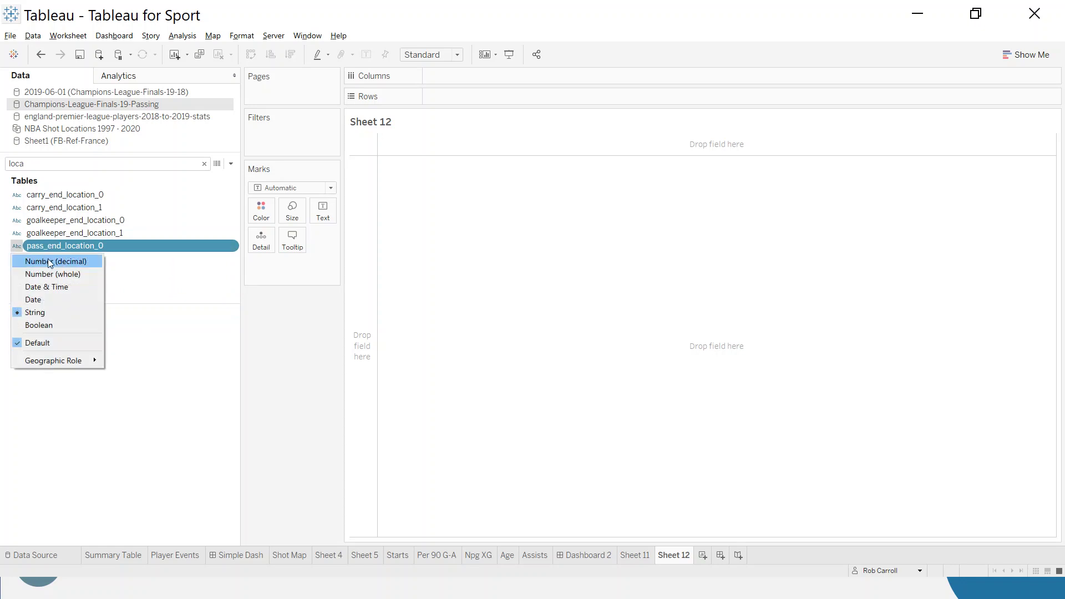
click(47, 261)
click(17, 258)
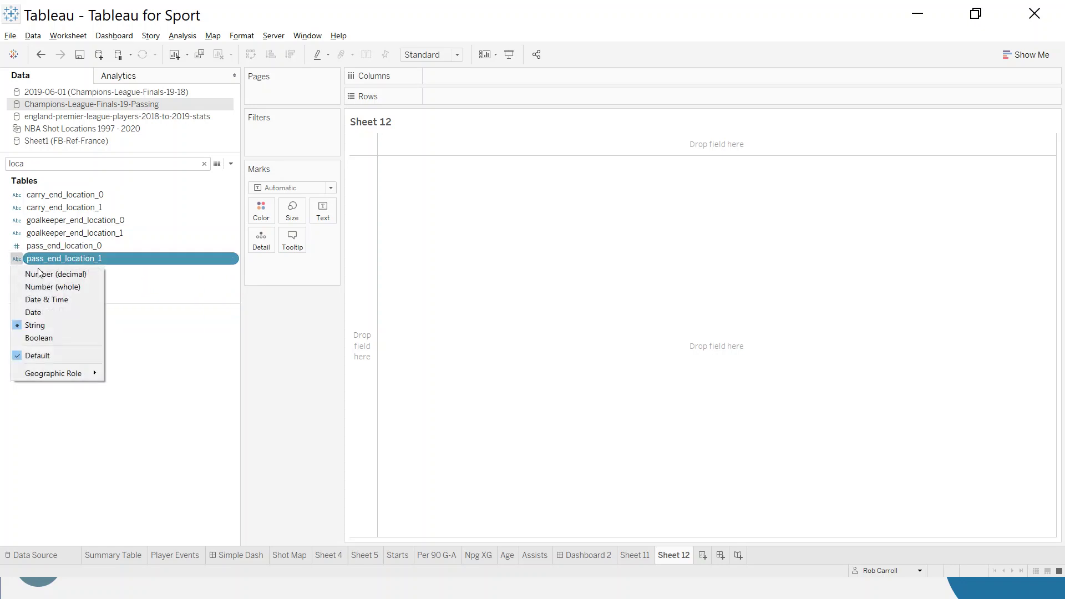
click(39, 273)
Step: Convert the pass_end_location_0 and pass_end_location_1 fields to measures
right_click(101, 248)
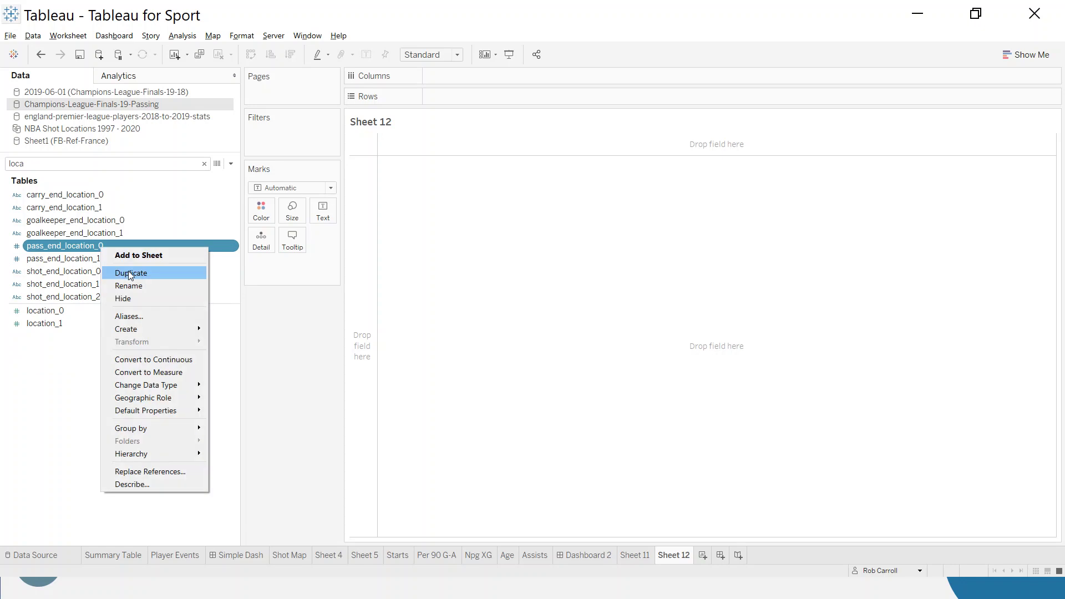
click(161, 372)
click(98, 247)
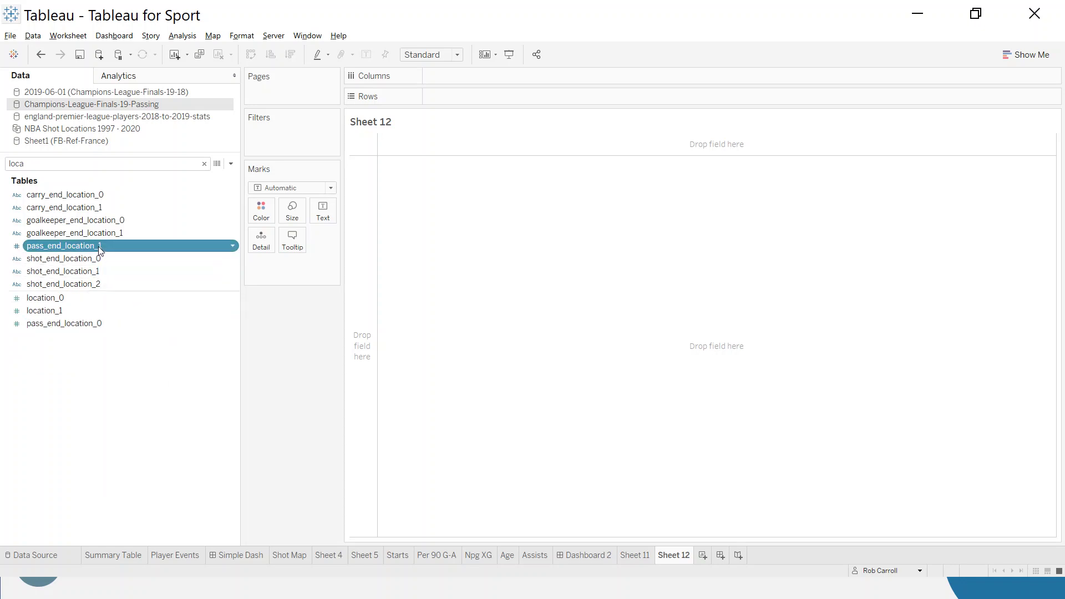
right_click(98, 246)
click(152, 373)
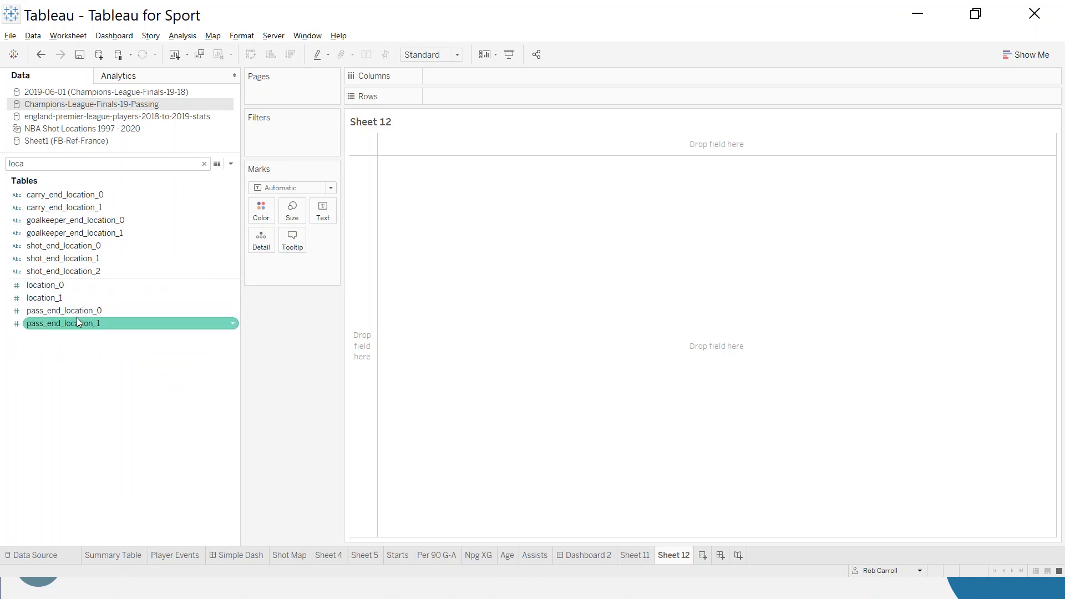
right_click(94, 397)
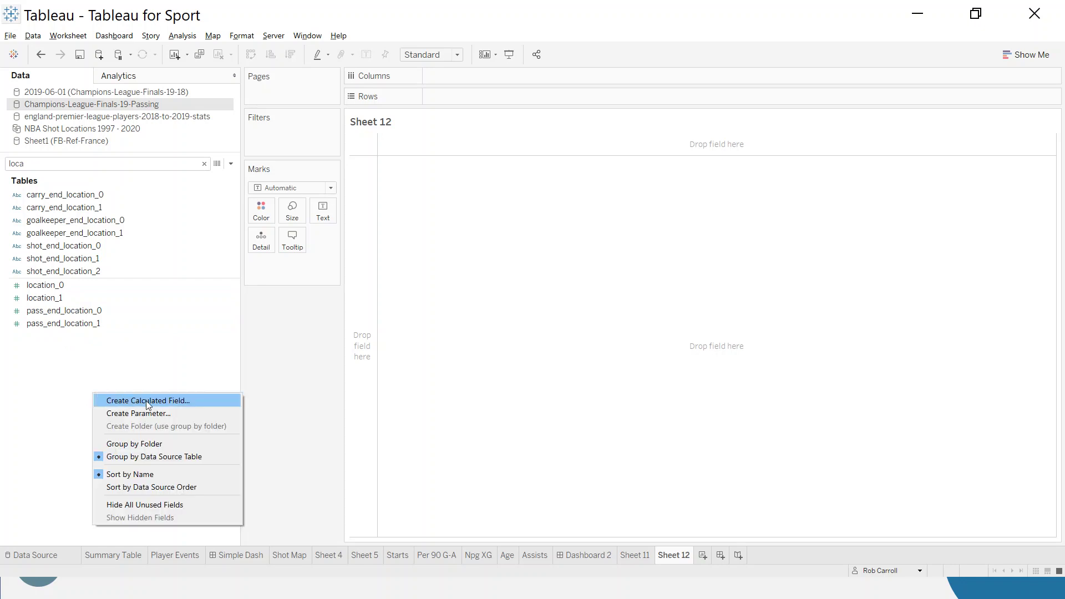
click(149, 402)
drag(298, 216, 430, 201)
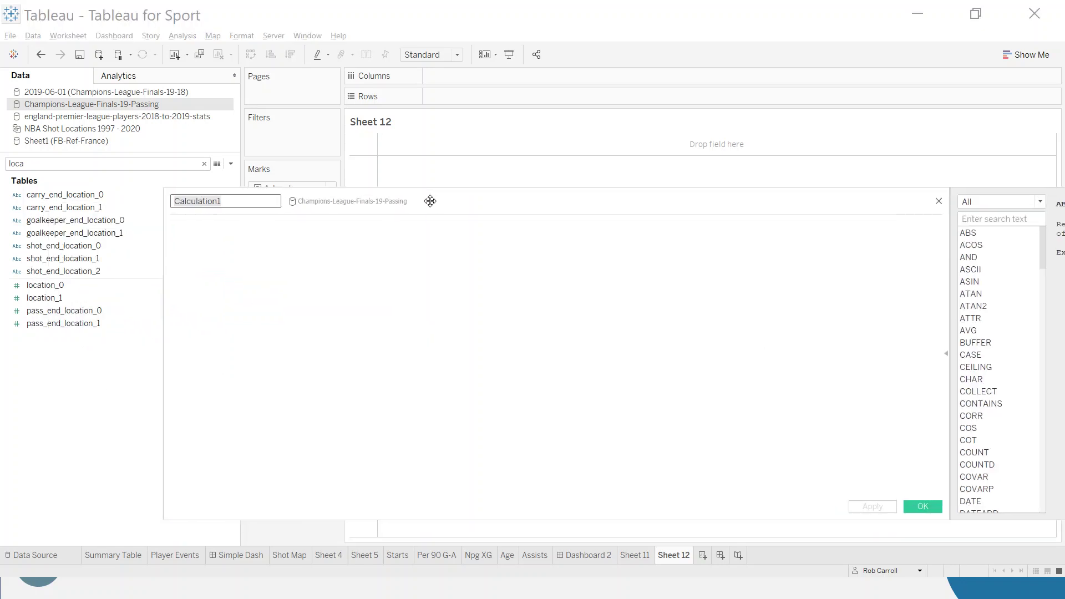
text(Pass)
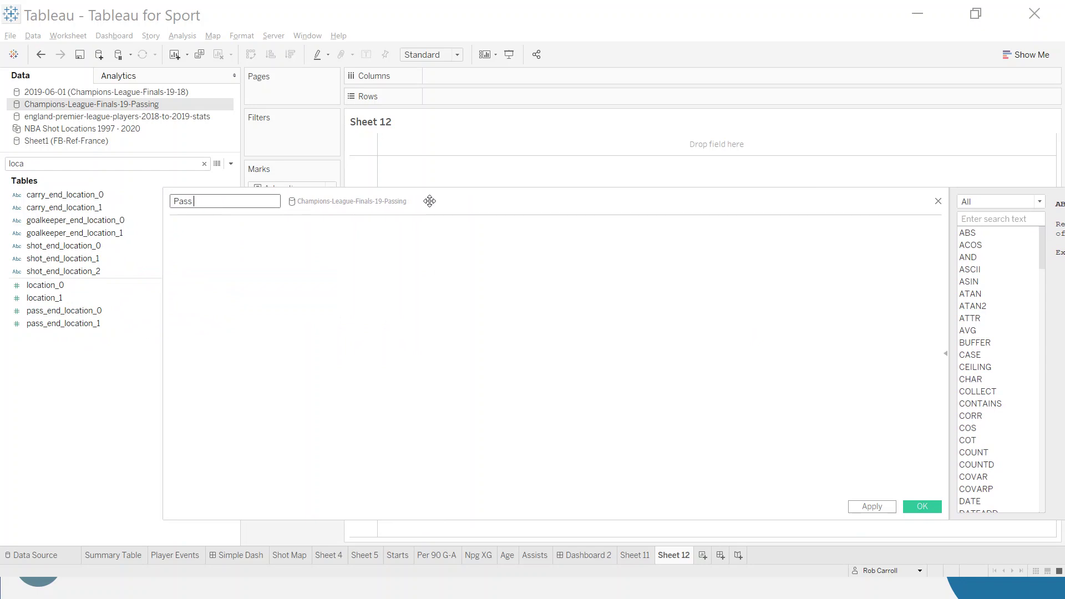
text( X)
click(387, 269)
click(939, 201)
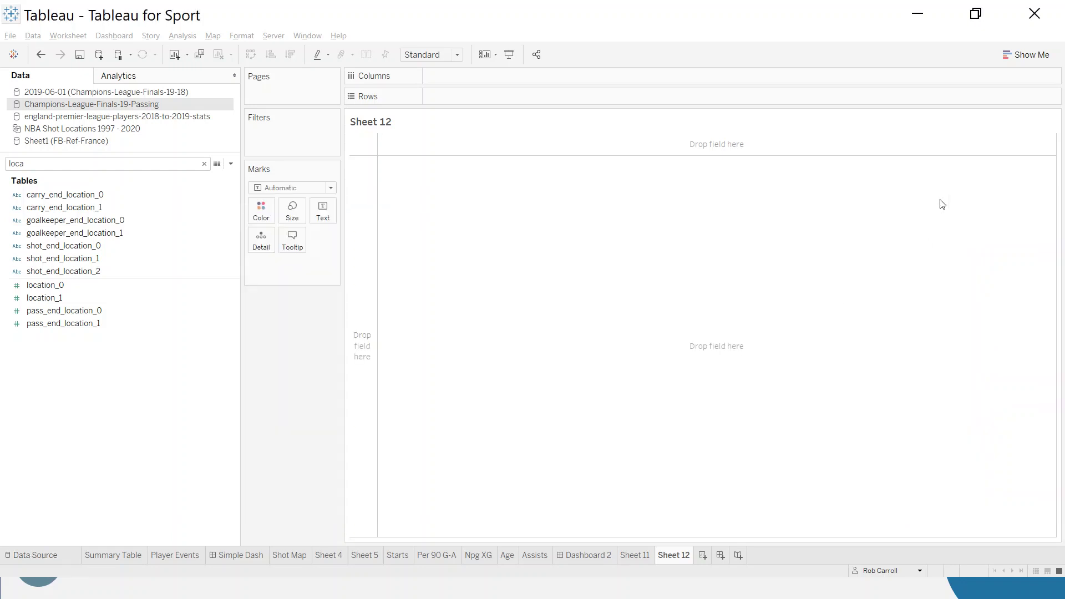
Step: Examine the Sheet and Table Name columns in the data source and the tables making up the 2019-06-01 union
click(47, 556)
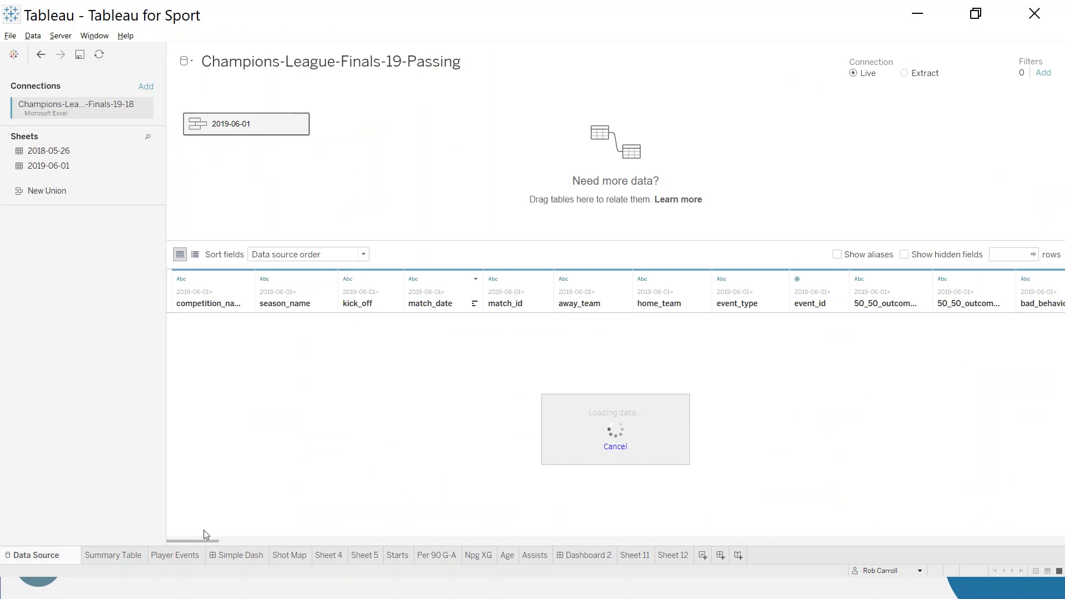
drag(199, 541, 1056, 537)
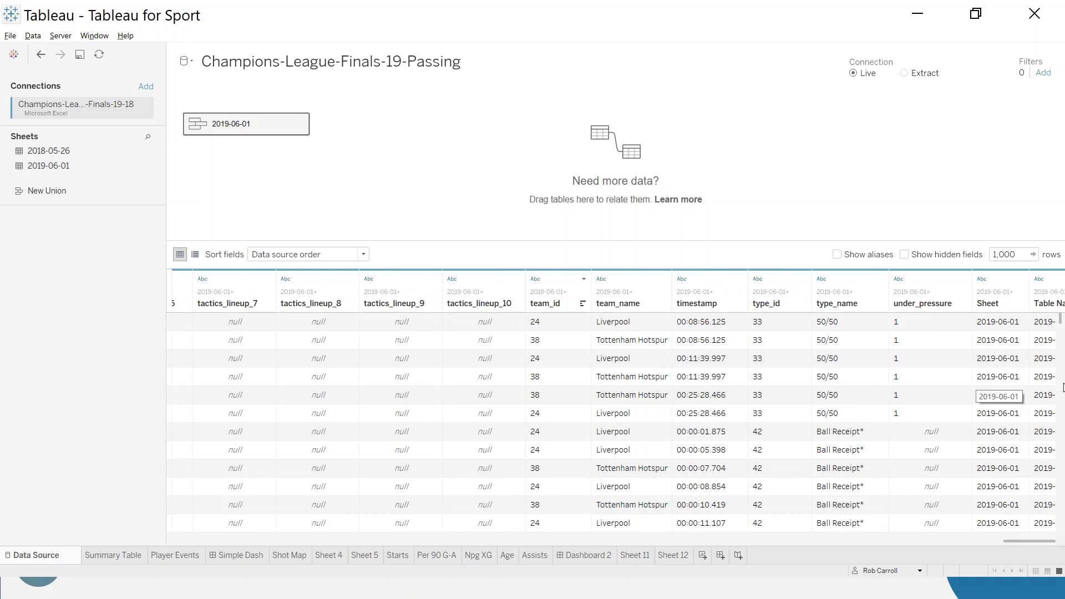
click(300, 125)
click(324, 207)
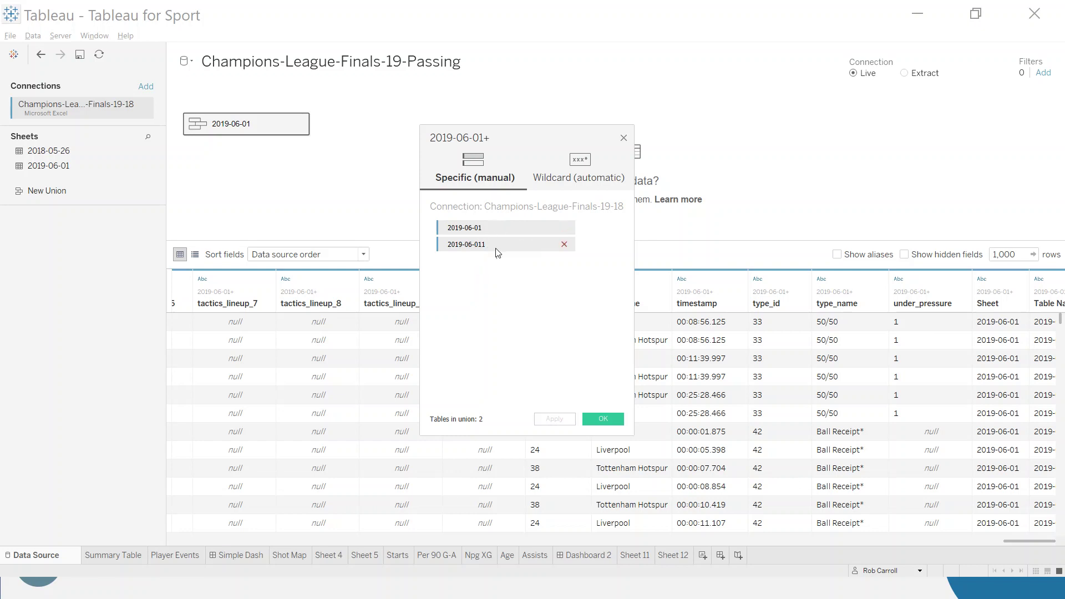
click(624, 138)
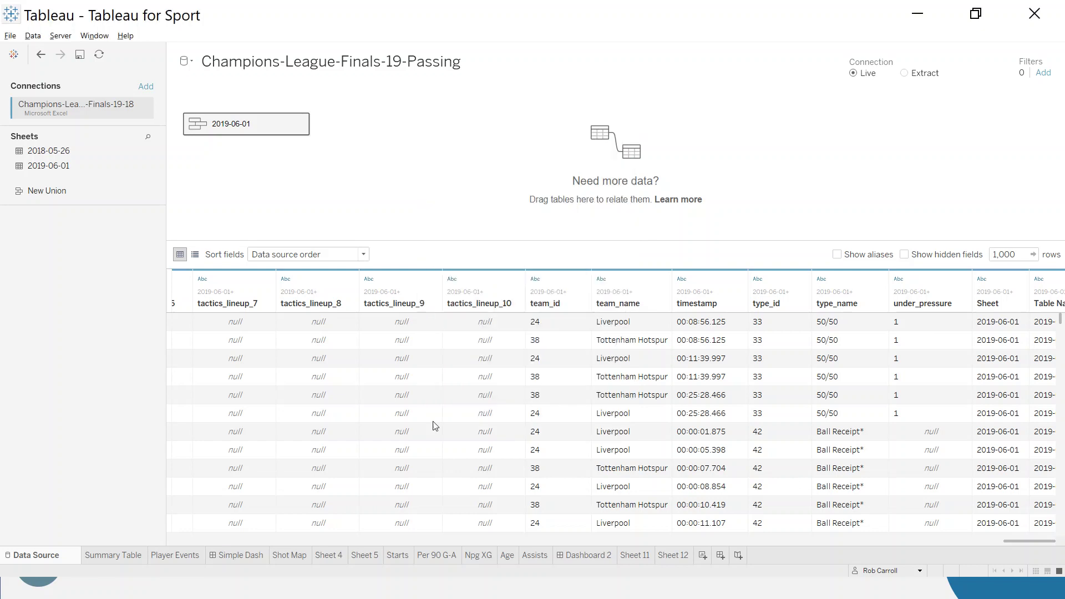
Step: In Sheet 12, create a calculated field named Pass X
click(677, 554)
right_click(128, 369)
click(172, 387)
key(Escape)
right_click(103, 382)
click(156, 390)
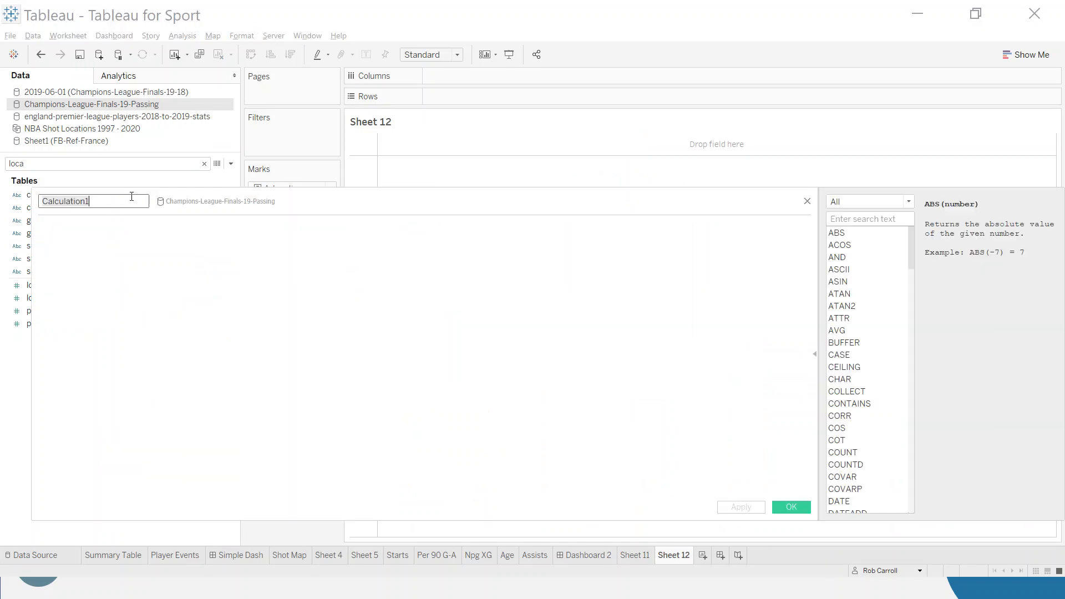
text(Pass X)
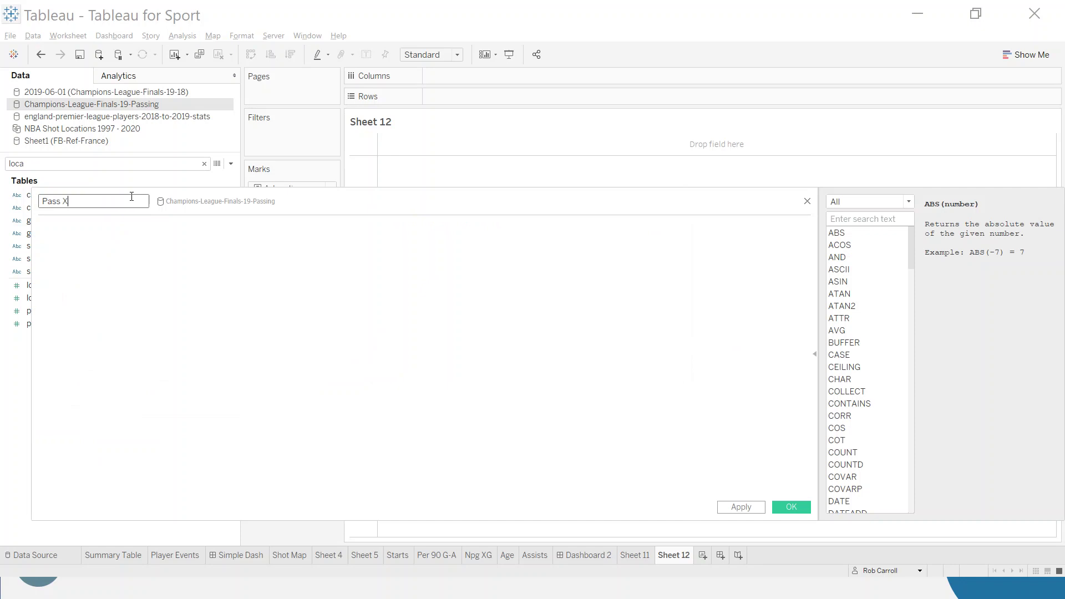
Step: Start the Pass X formula with the condition IF [Table Name] = '2019-06-01' followed by [location_0]
click(191, 295)
text(IF )
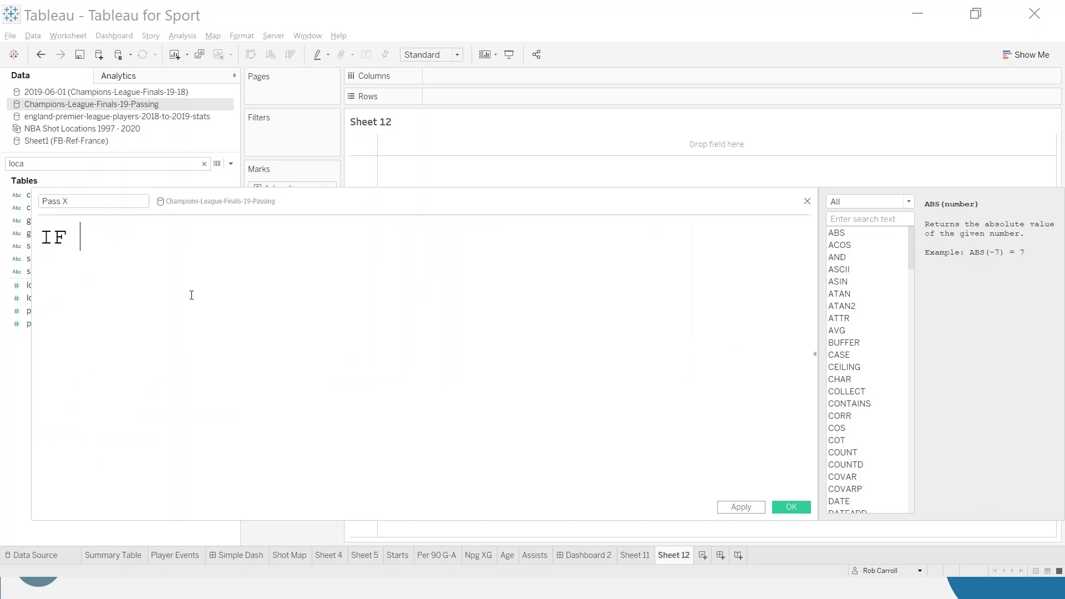
text(Table)
key(Return)
text(= '2019)
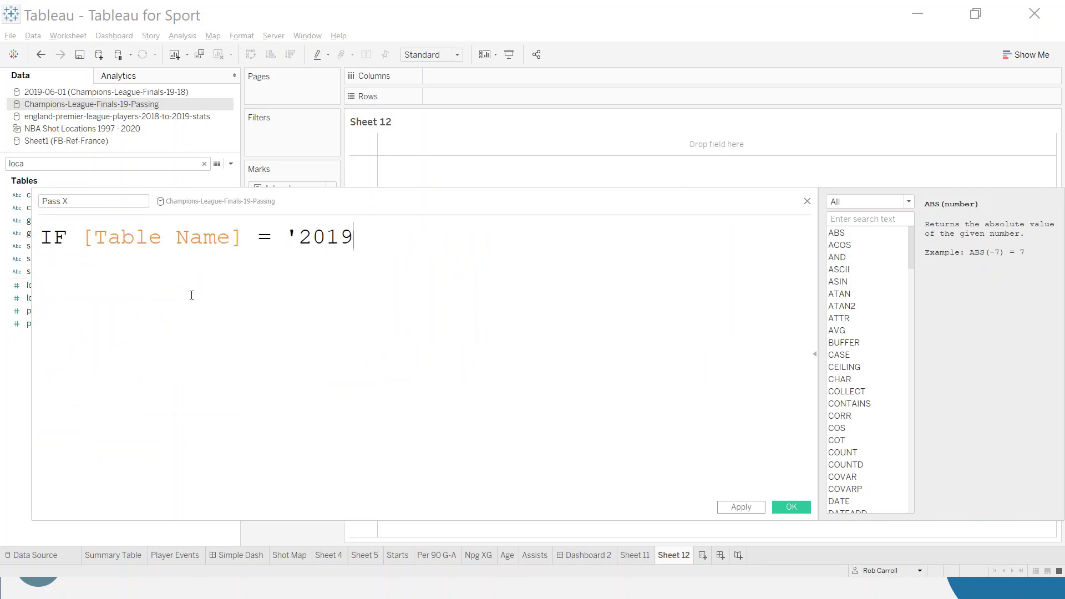
text(-06-01')
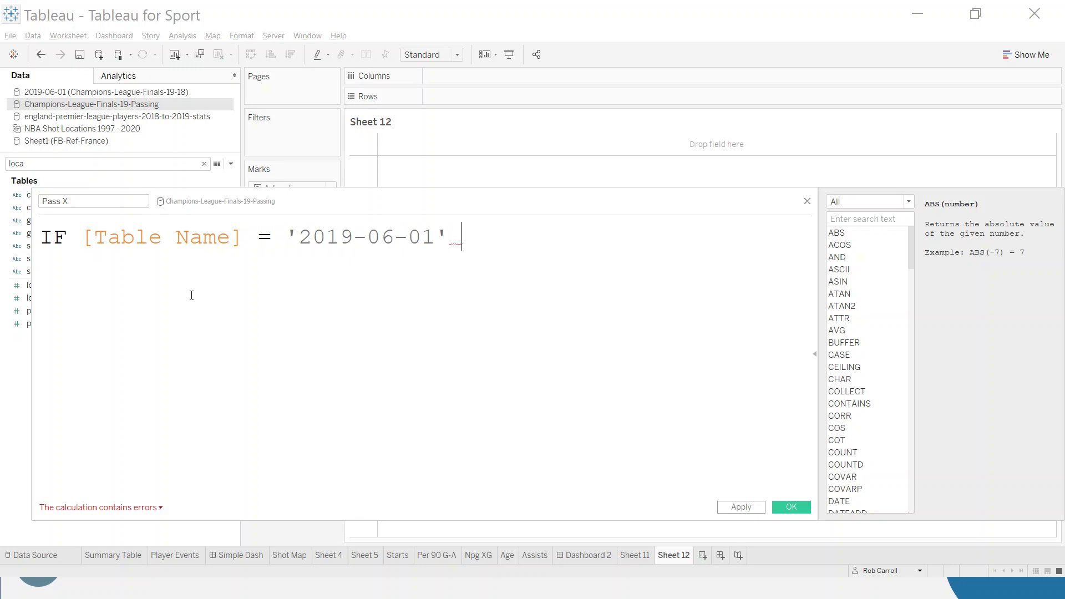
text(Loca)
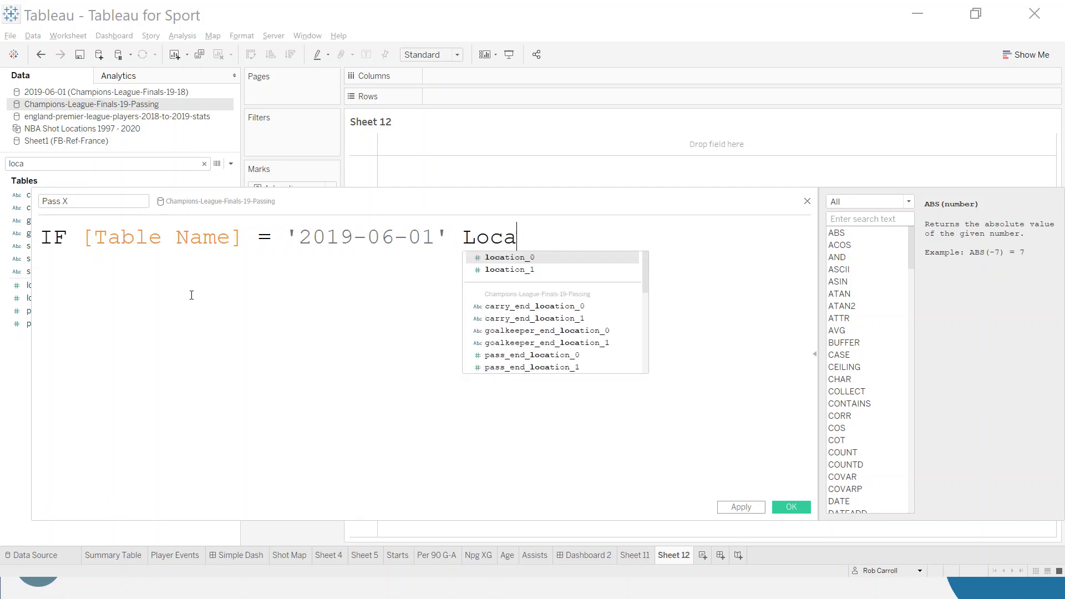
key(Return)
Step: Switch to the Excel workbook and examine the location_0 value in the first pass row on Sheet1, and return to Tableau
drag(478, 249, 612, 244)
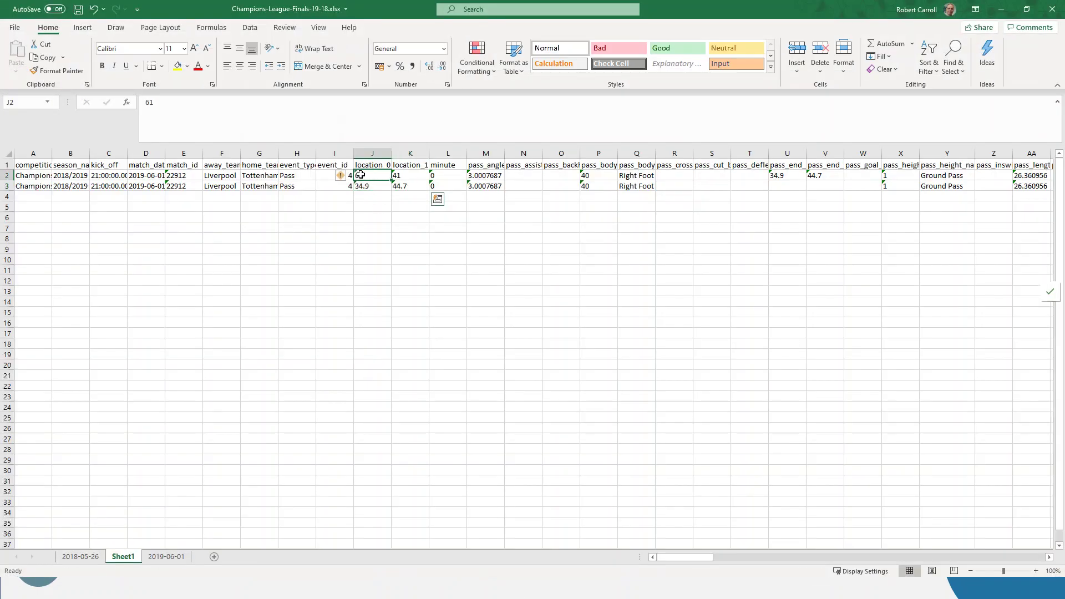
drag(30, 176, 373, 180)
click(375, 174)
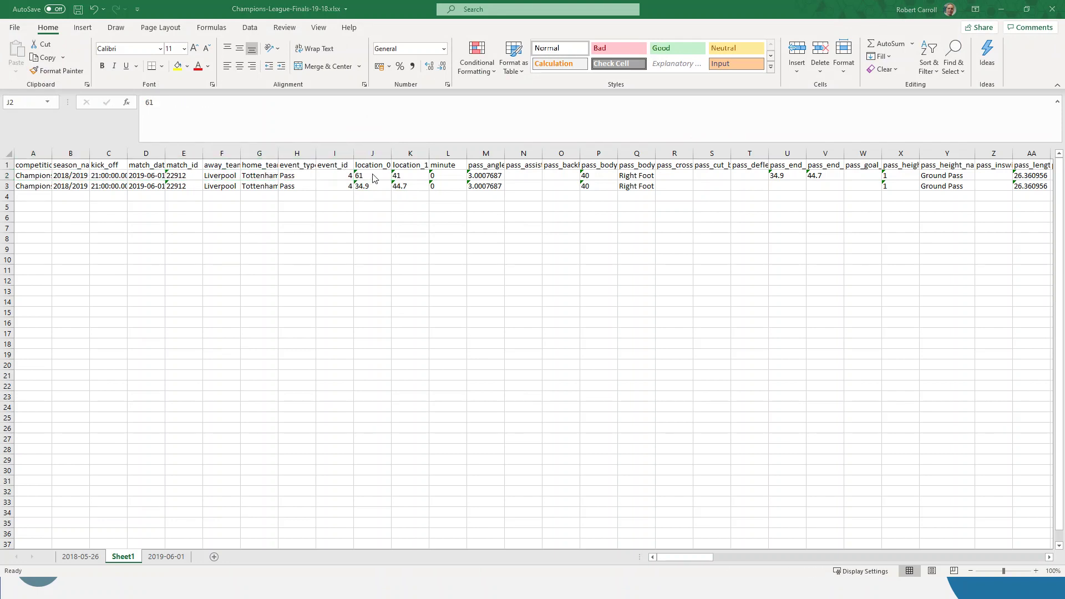
key(alt+Tab)
Step: Add an ELSE line below the IF condition in the Pass X formula
click(637, 244)
key(Return)
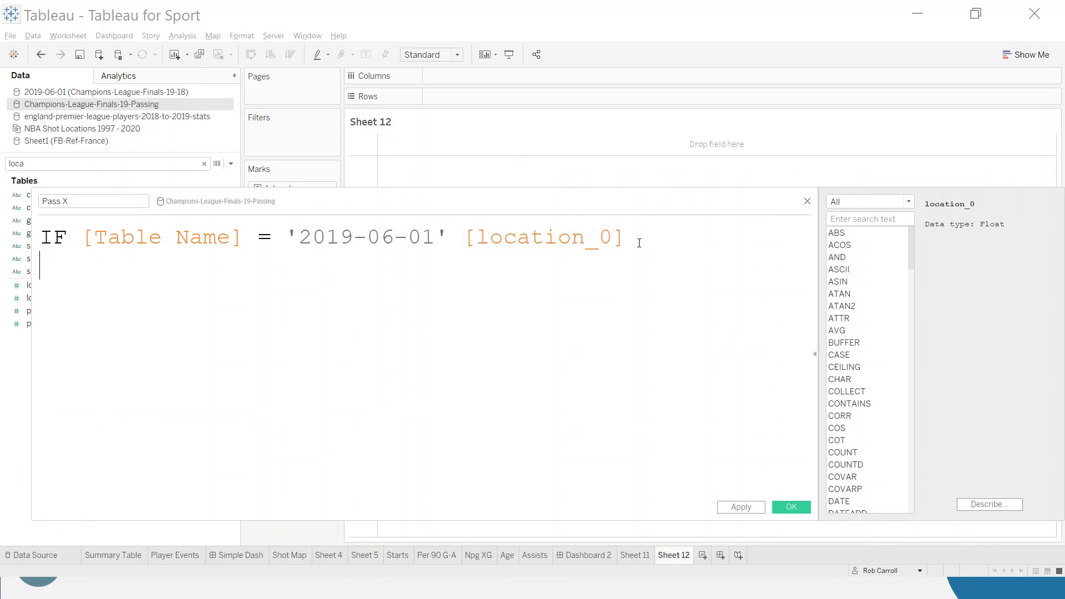
text(ELSE)
key(Escape)
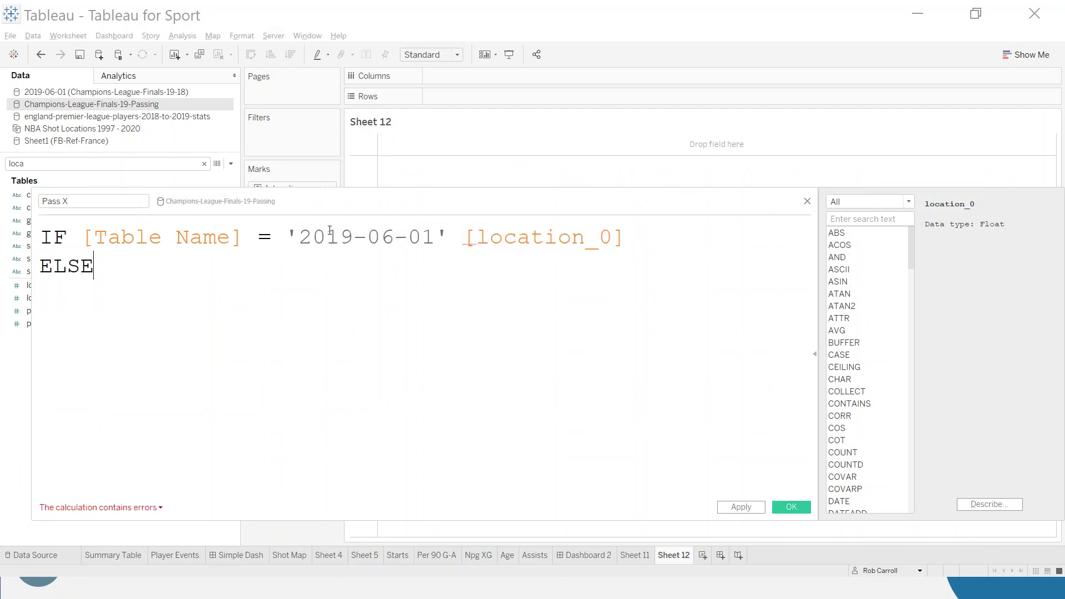
drag(300, 235, 436, 237)
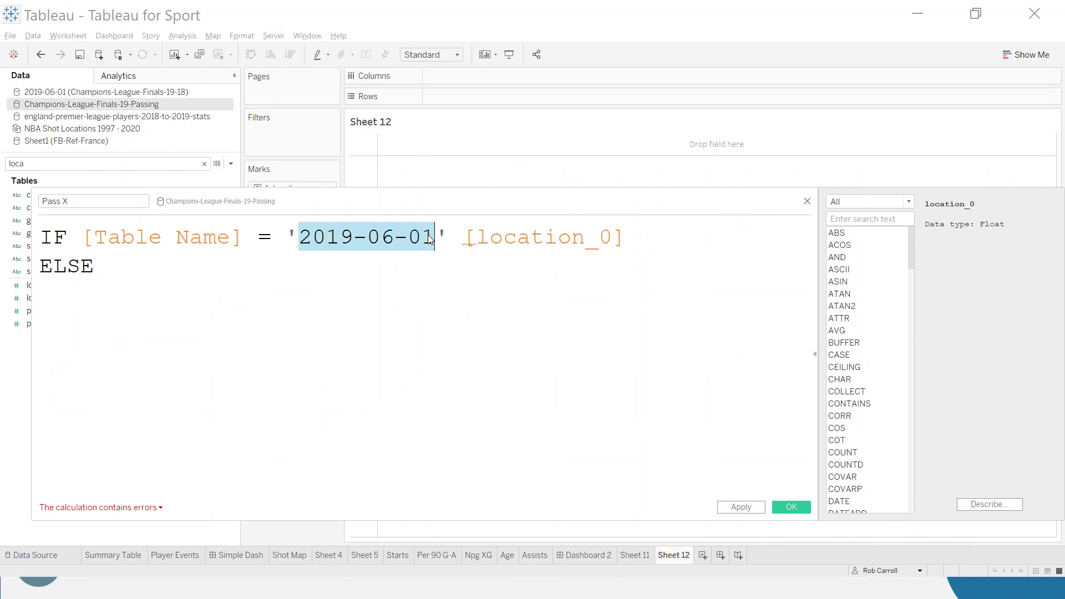
click(235, 260)
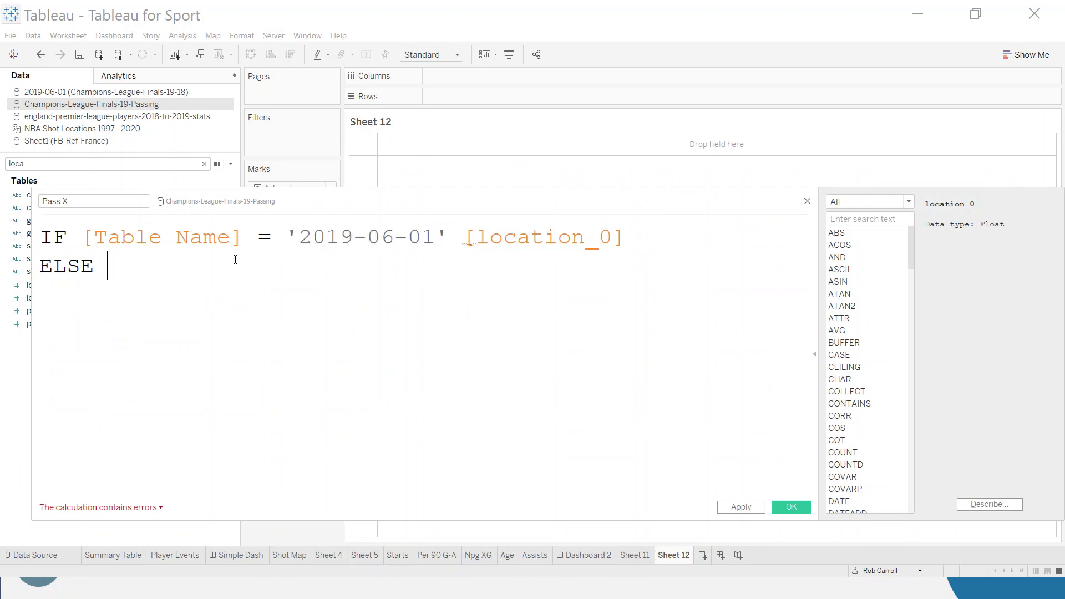
Step: Complete the ELSE branch with [pass_end_location_0] and close the formula with END
text(Pass)
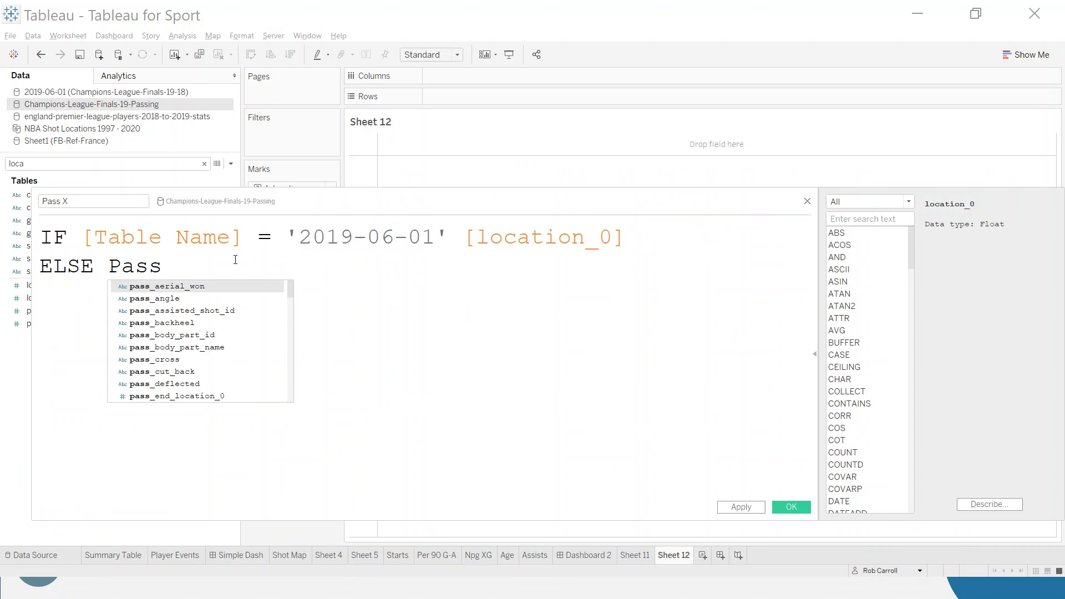
key(Down)
key(Down)
key(Down)
key(Down)
key(Down)
key(Down)
key(Down)
key(Down)
key(Down)
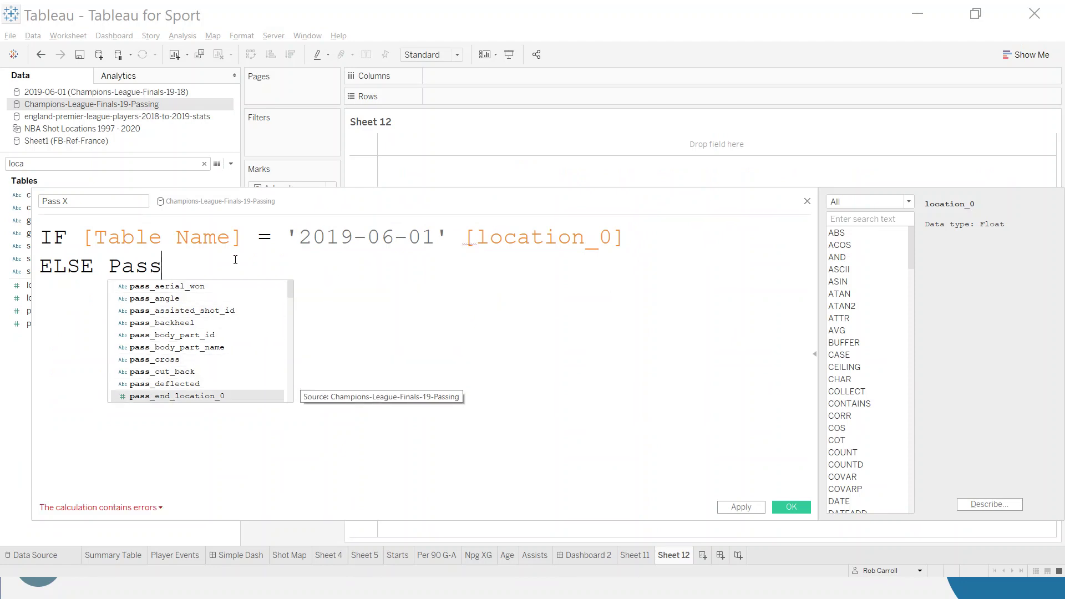
key(Return)
key(Return)
text(END)
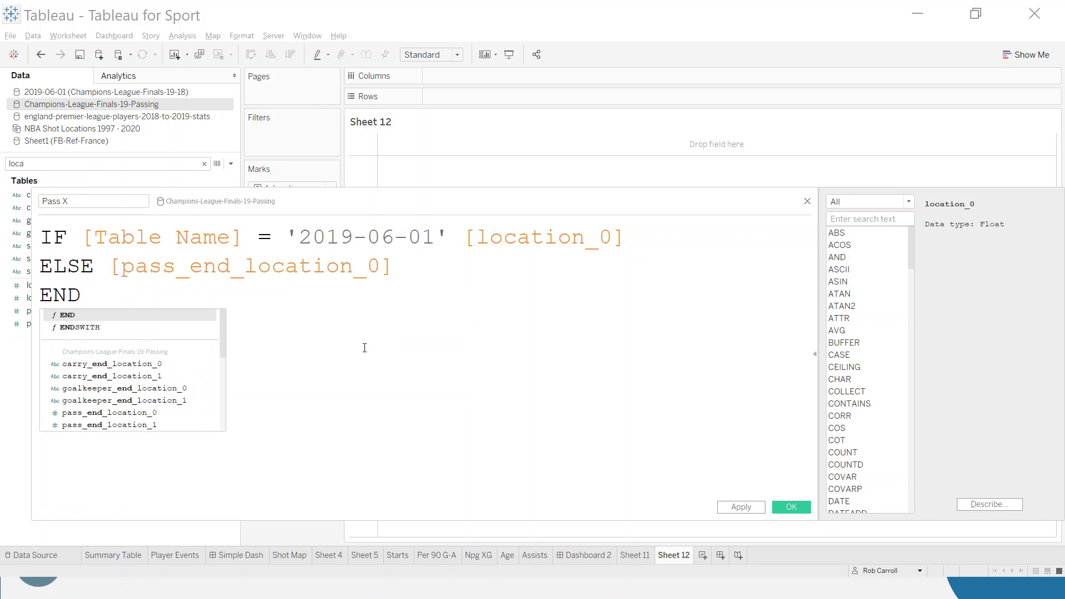
key(Escape)
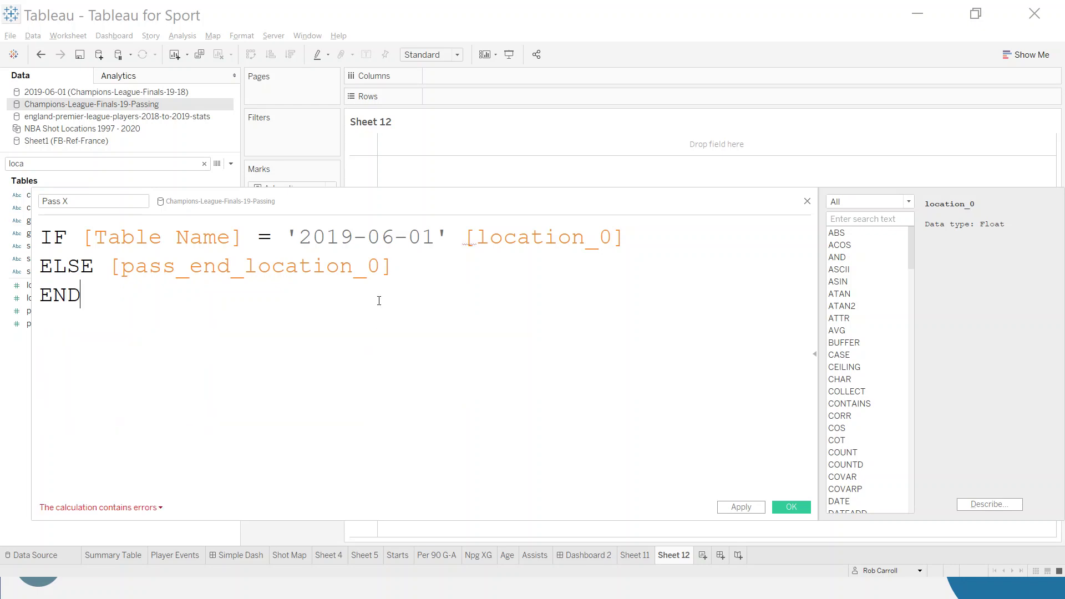
Step: Insert the missing THEN before [location_0] in the Pass X formula
drag(378, 199, 529, 174)
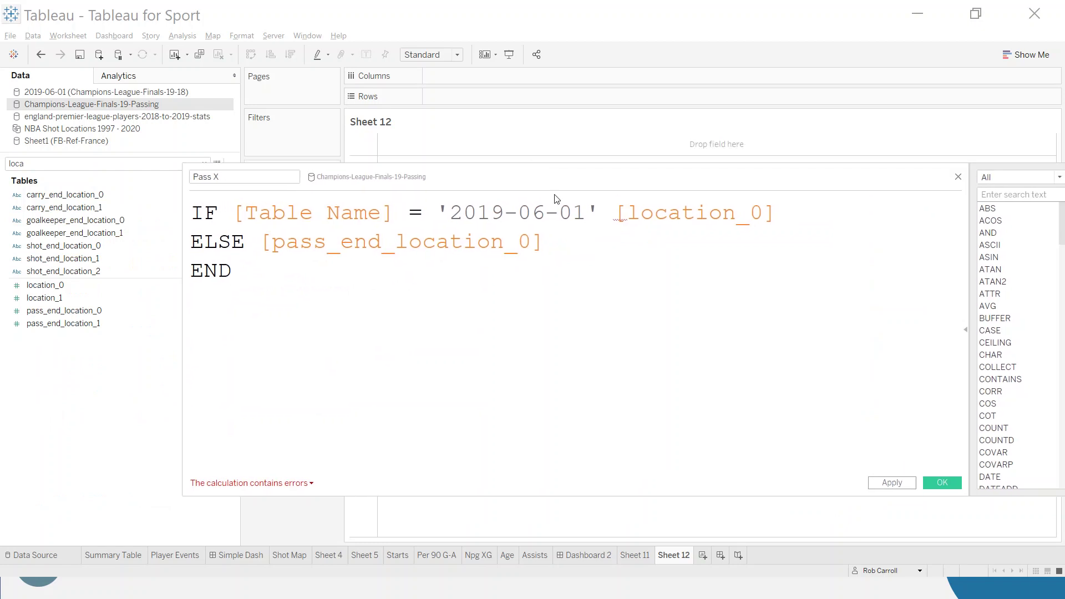
text(THEN)
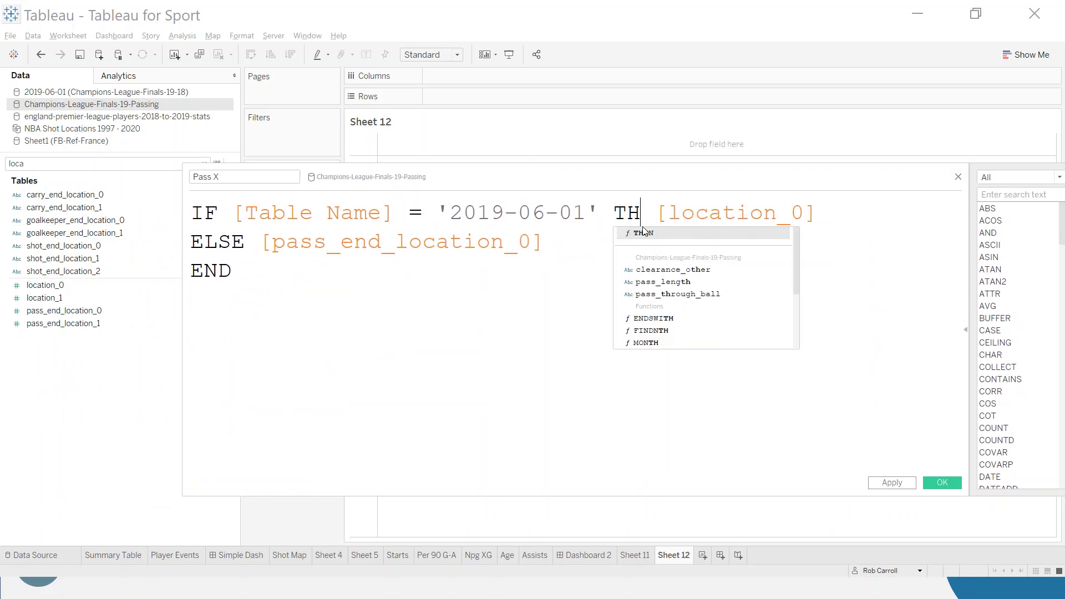
click(588, 268)
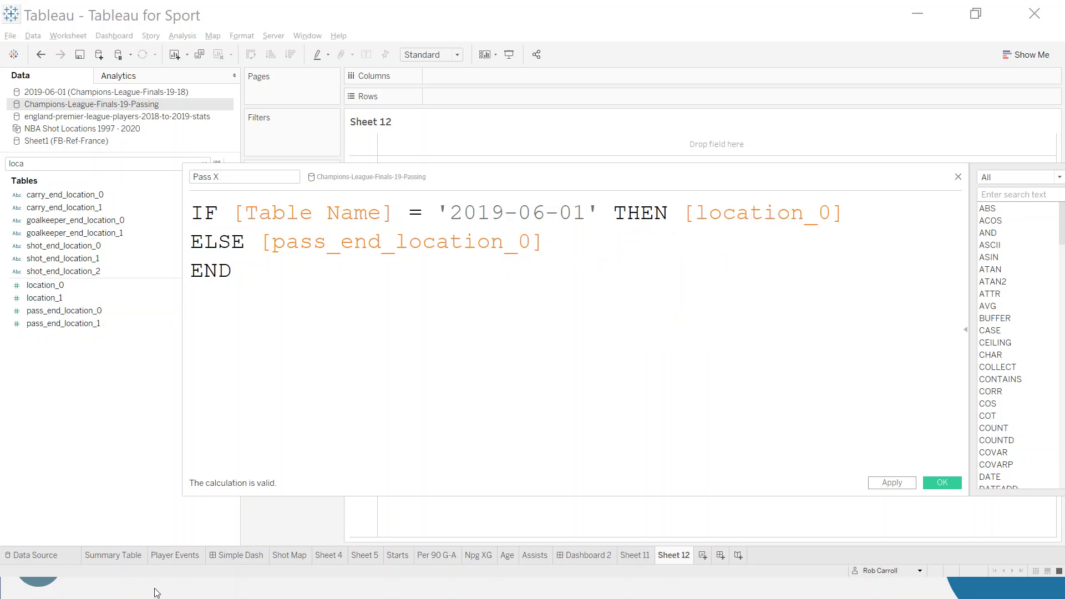
Step: Switch to Excel, compare the location_0 and pass end location cells of the two duplicated pass rows, and return to Tableau
click(243, 577)
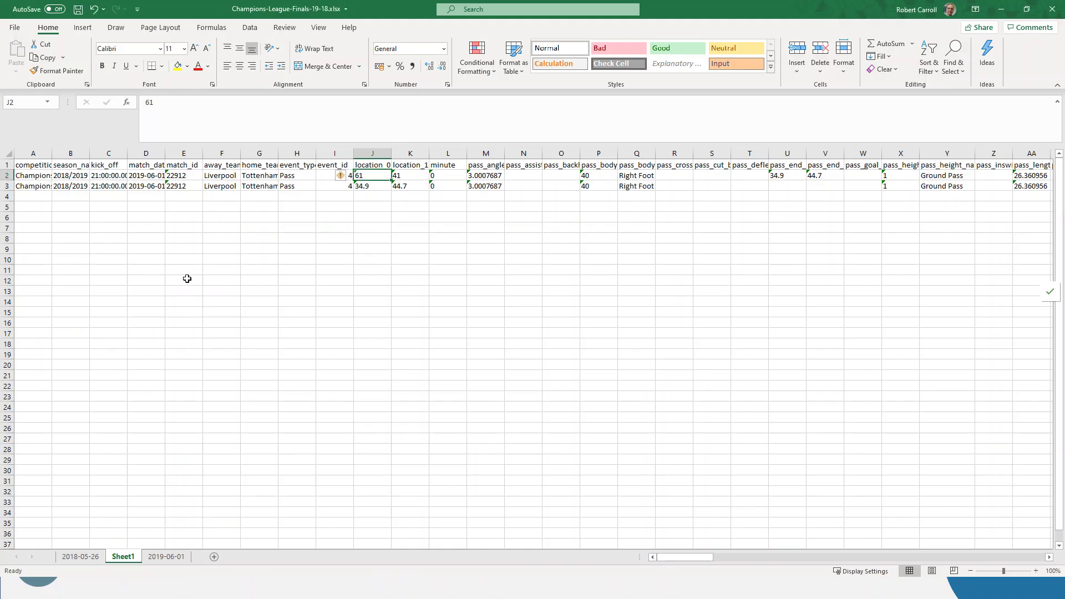
click(366, 186)
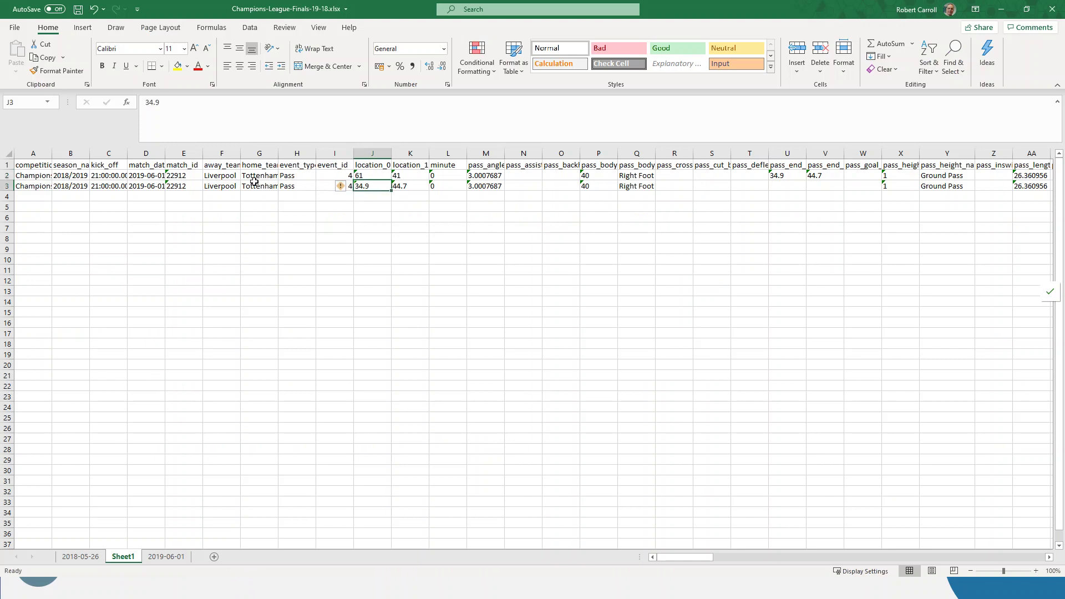
click(365, 175)
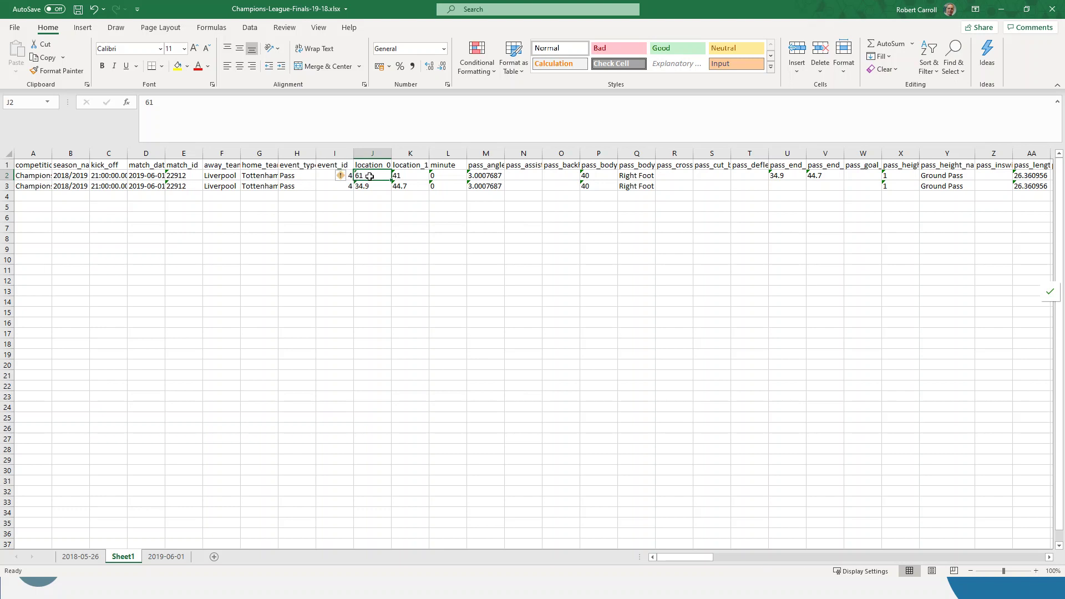
click(374, 185)
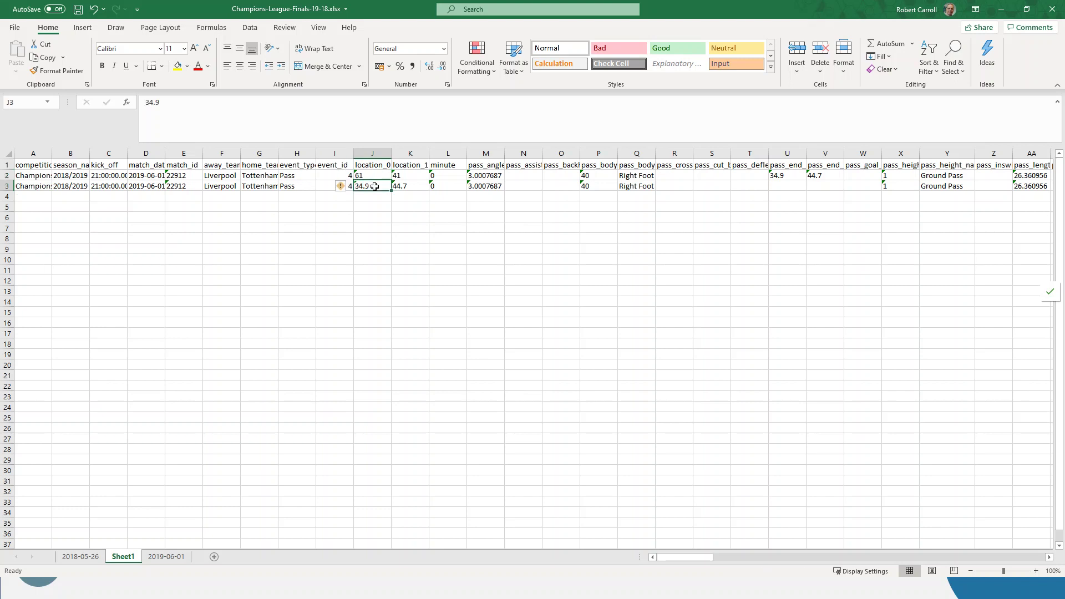
click(781, 189)
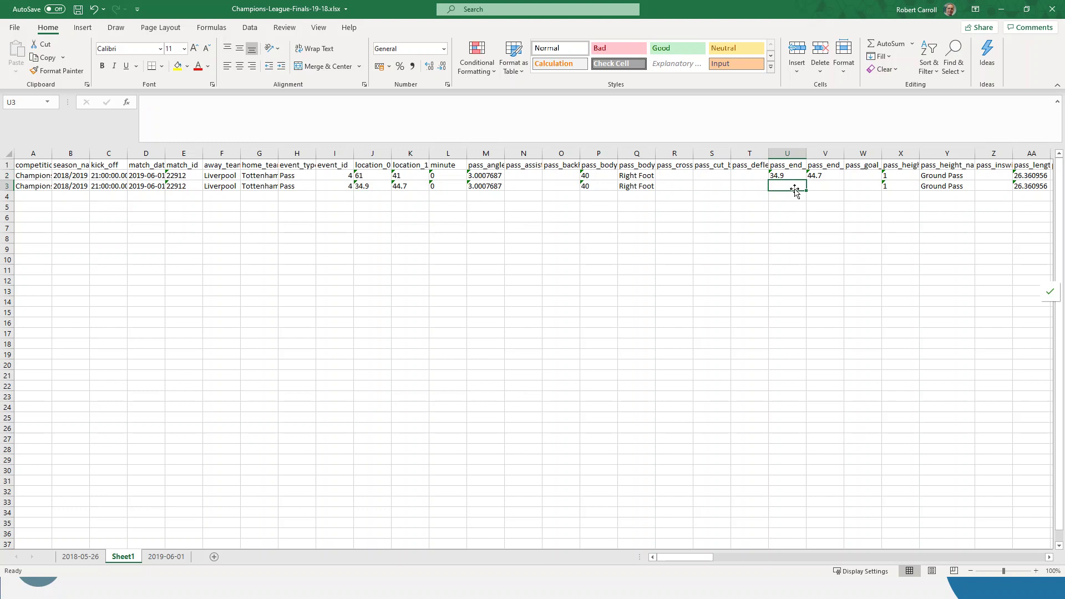
key(alt+Tab)
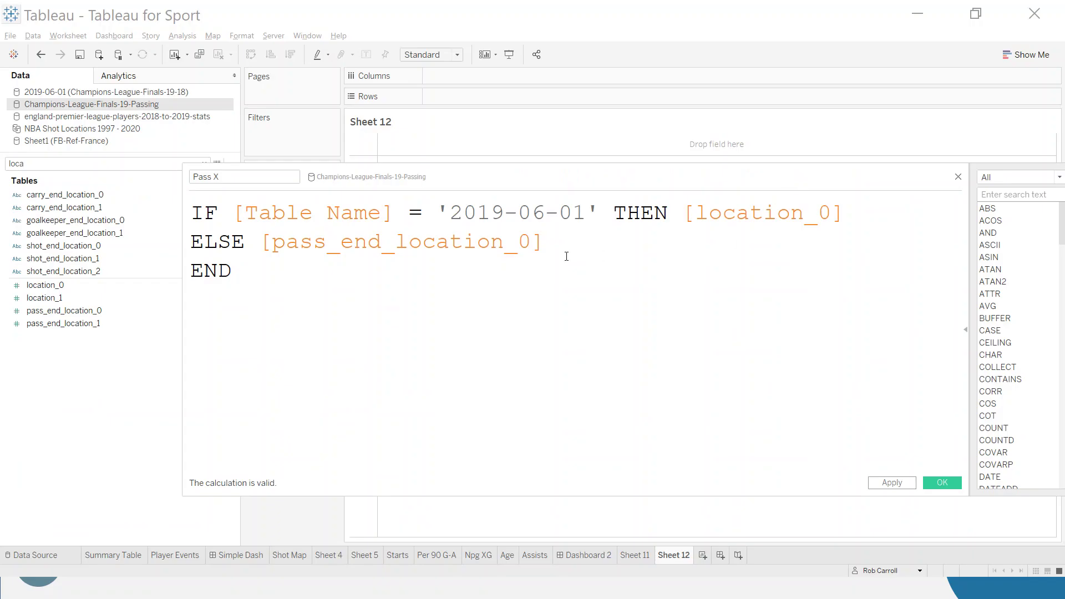
Step: Save the Pass X calculation, find it among the pass fields, and duplicate it
click(942, 483)
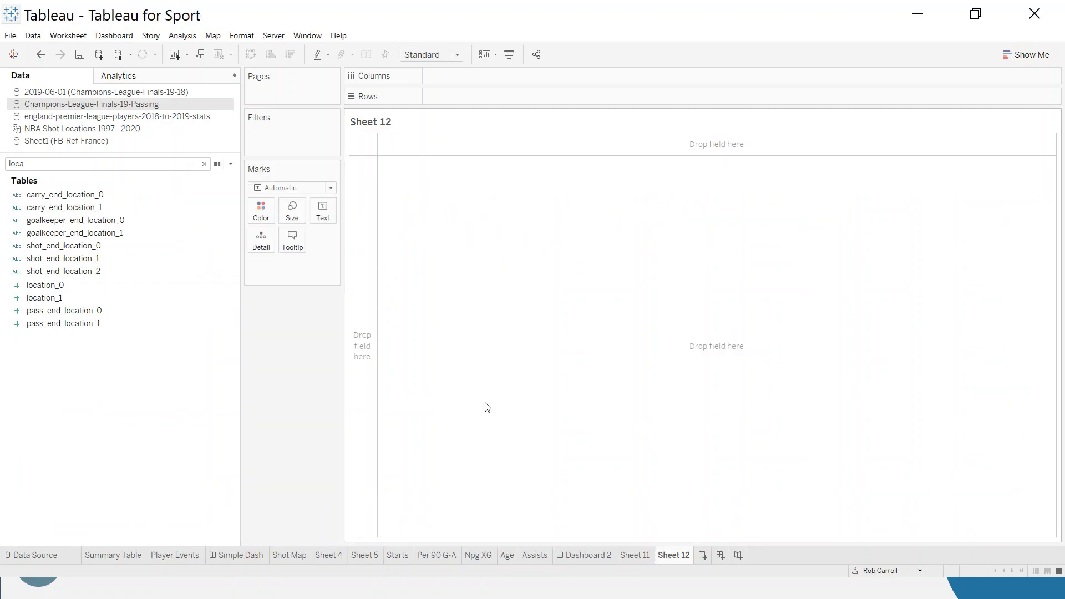
click(71, 166)
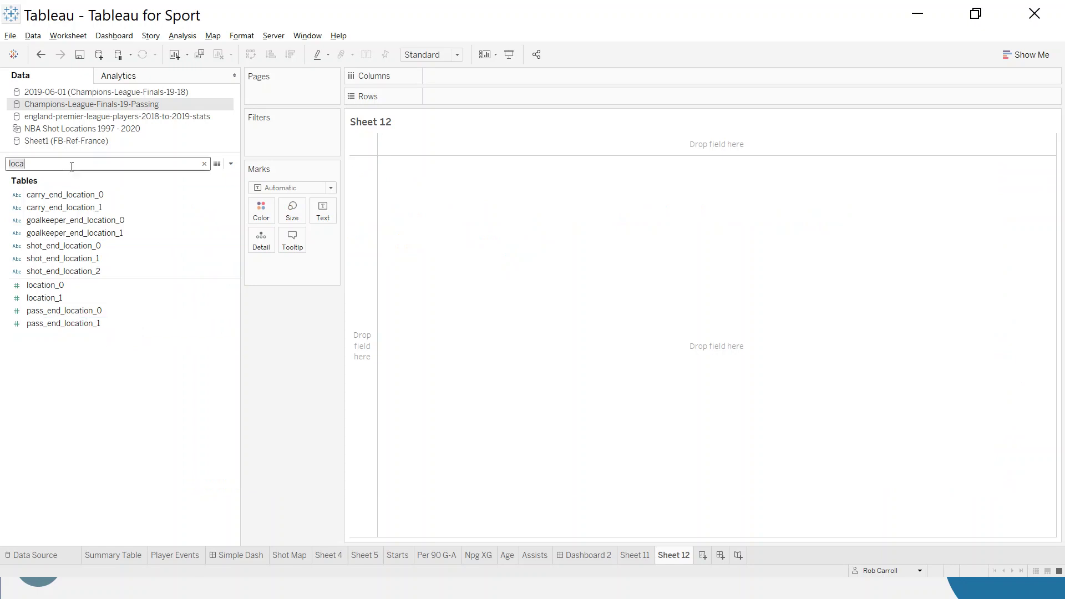
key(BackSpace)
key(BackSpace)
key(BackSpace)
key(BackSpace)
text(pa)
scroll(215, 373, down, 2)
click(42, 502)
right_click(42, 504)
click(92, 307)
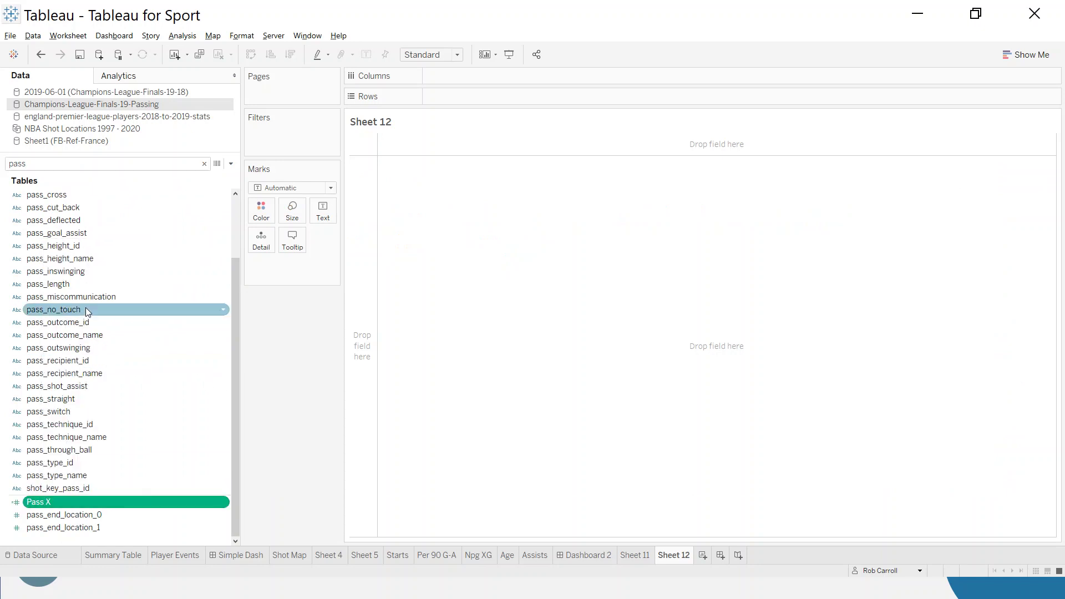
Step: Open the duplicated Pass X calculation for editing and rename it Pass Y
right_click(152, 530)
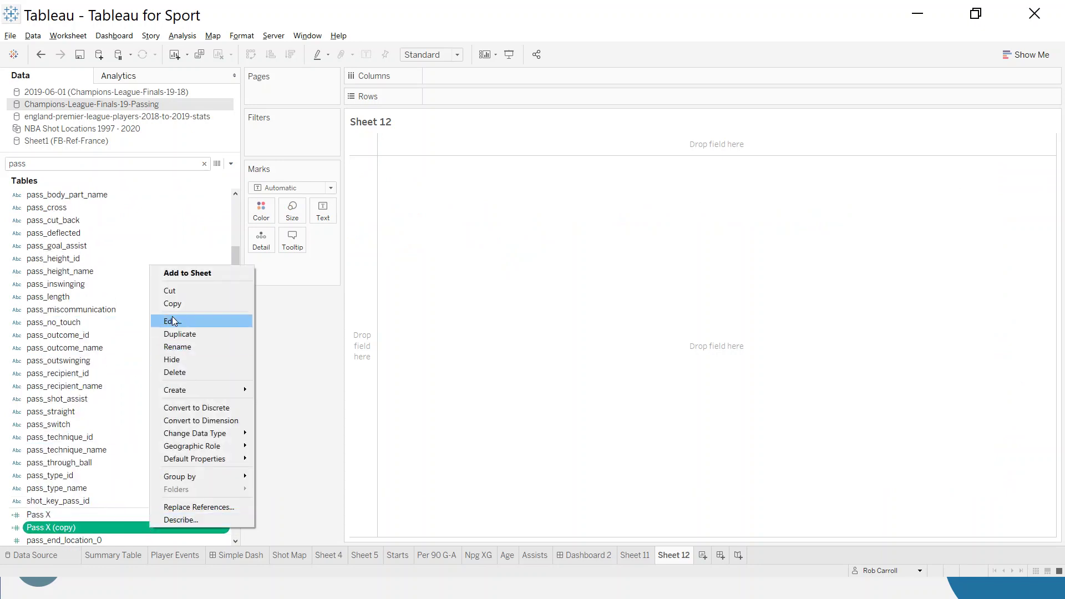
click(175, 321)
click(110, 178)
key(BackSpace)
key(BackSpace)
key(BackSpace)
key(BackSpace)
key(BackSpace)
key(BackSpace)
key(BackSpace)
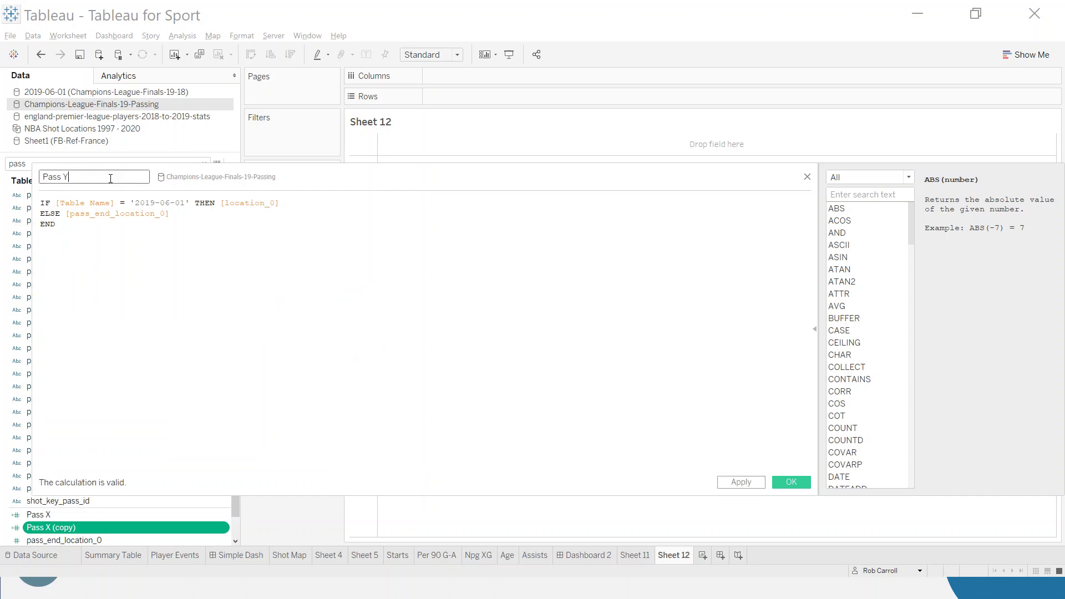
text(Y)
Step: Change the Pass Y formula to use [location_1] and [pass_end_location_1], and save the calculation
click(274, 203)
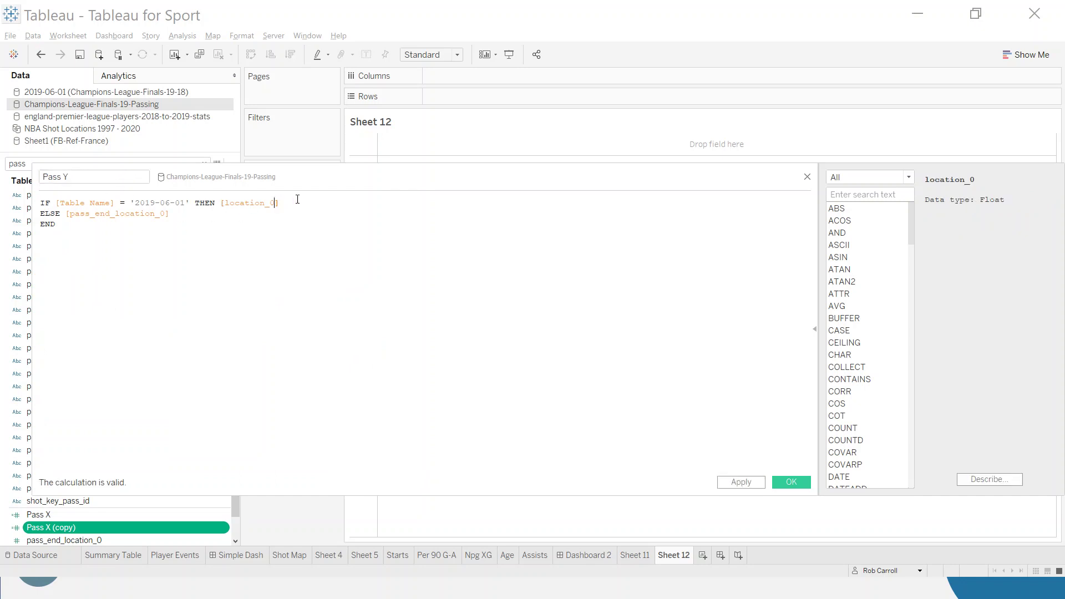
key(BackSpace)
text(1)
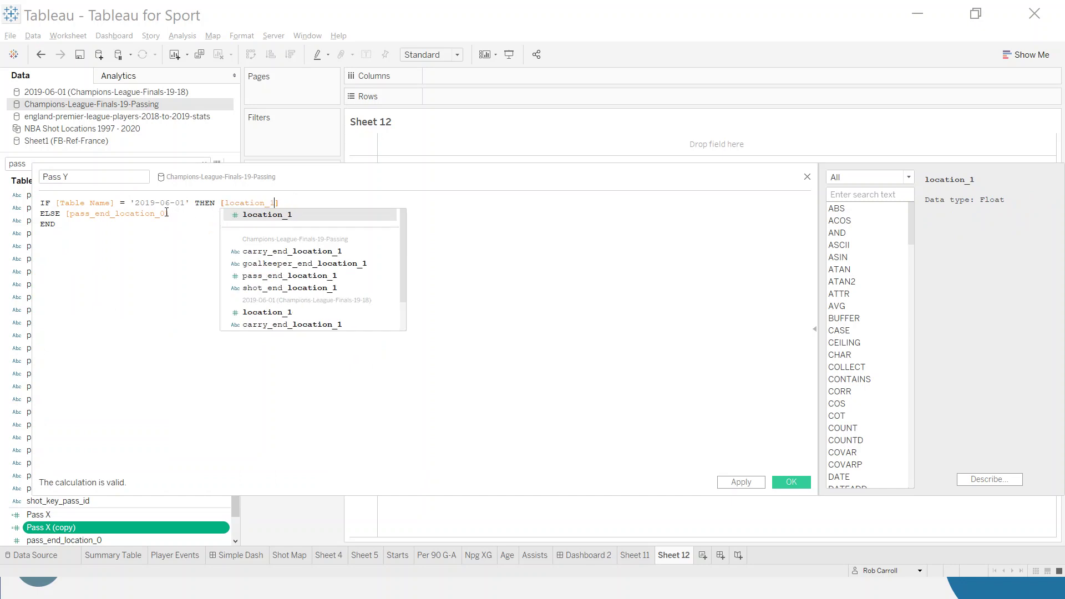
click(166, 213)
key(BackSpace)
text(1)
drag(303, 203, 32, 203)
drag(170, 213, 40, 214)
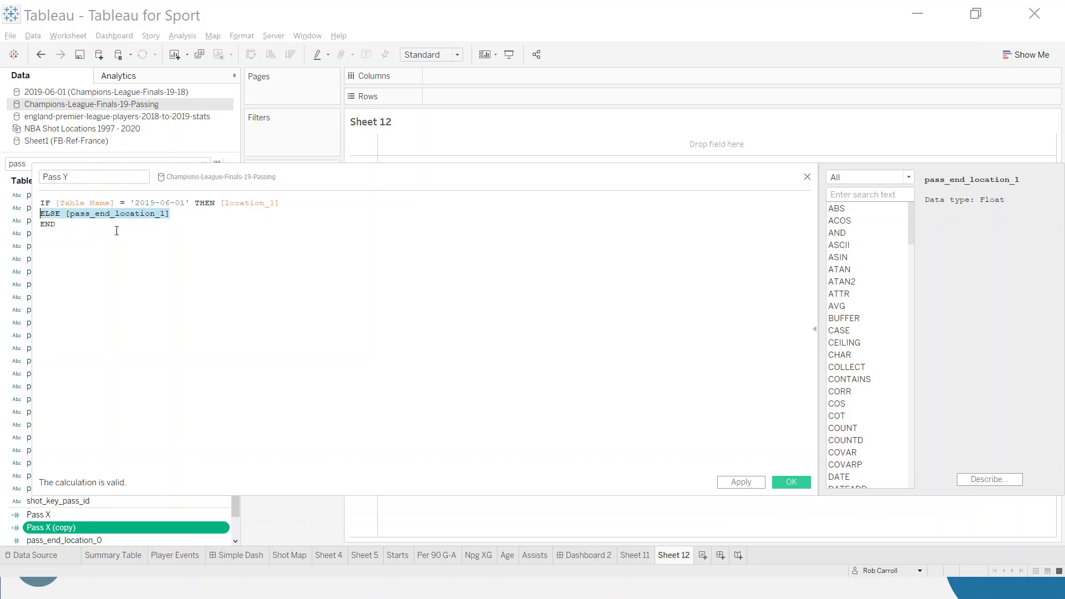
click(792, 482)
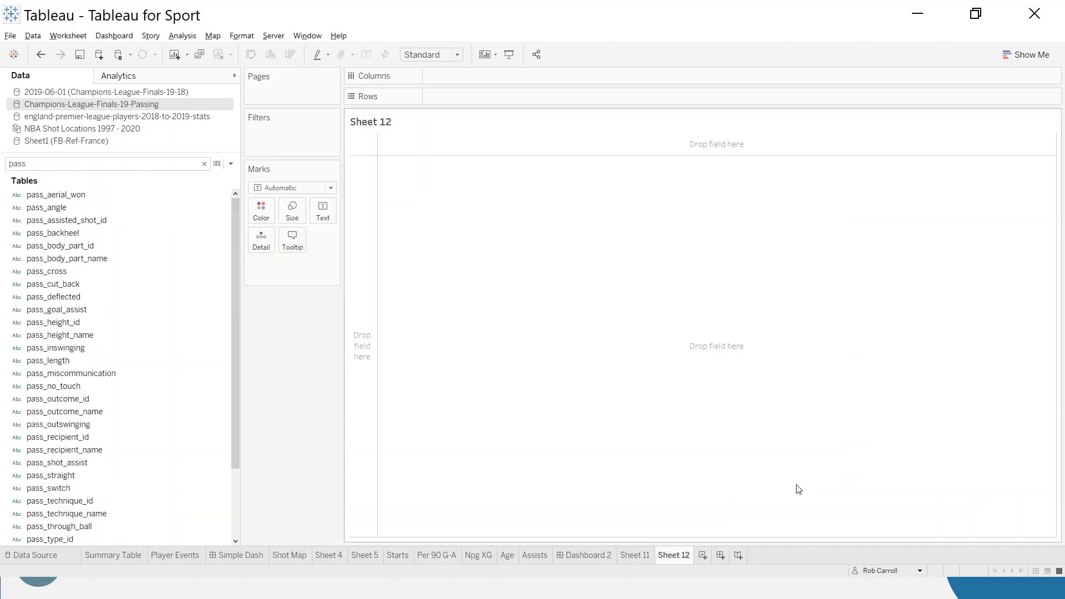
Step: Find the event_id field and filter the sheet to event_id 4
click(204, 164)
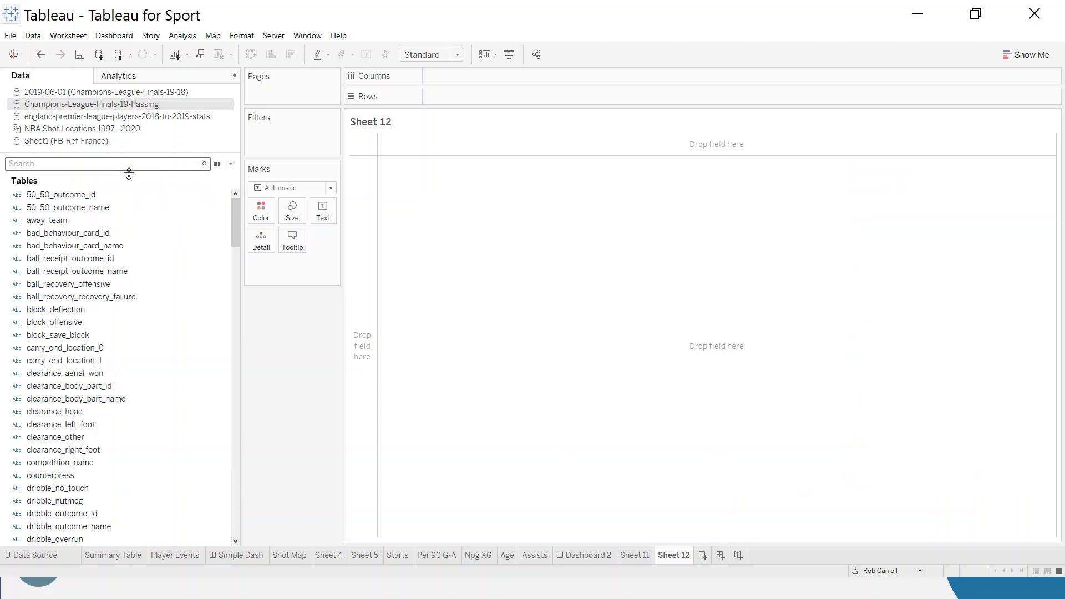
text(even)
drag(54, 195, 278, 135)
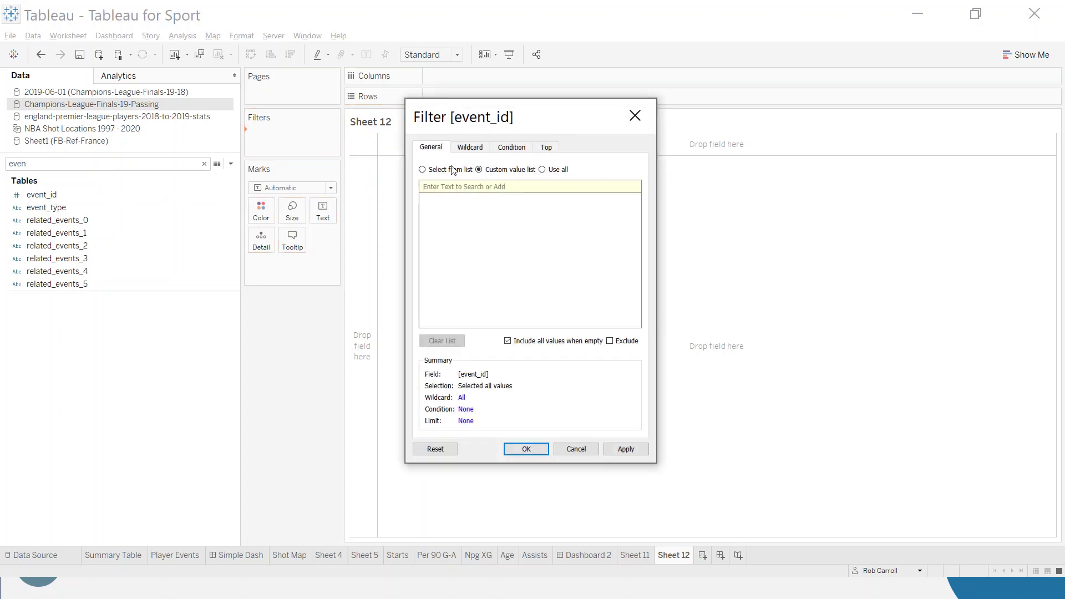
click(492, 337)
click(526, 449)
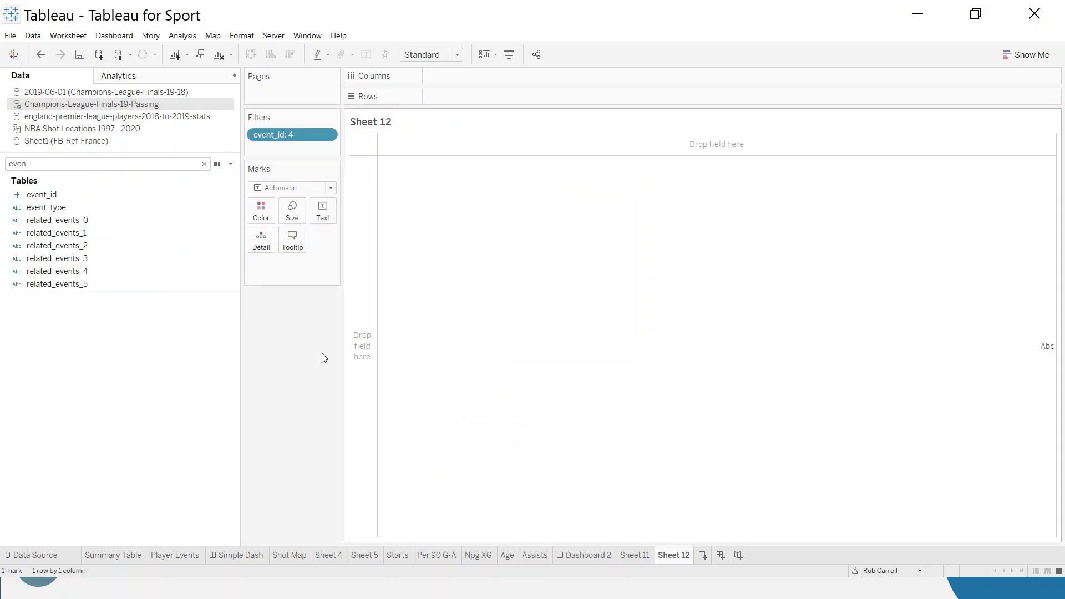
Step: Add the Table Name and player_name fields to the sheet's rows
click(81, 166)
key(ctrl+a)
text(t)
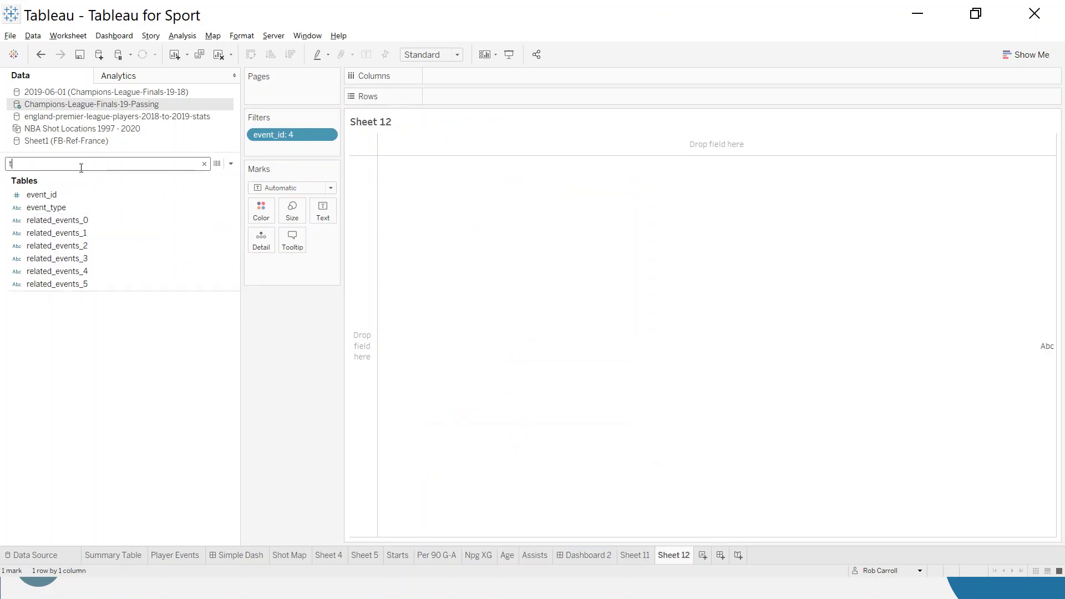
drag(49, 194, 454, 98)
click(38, 166)
key(ctrl+a)
text(play)
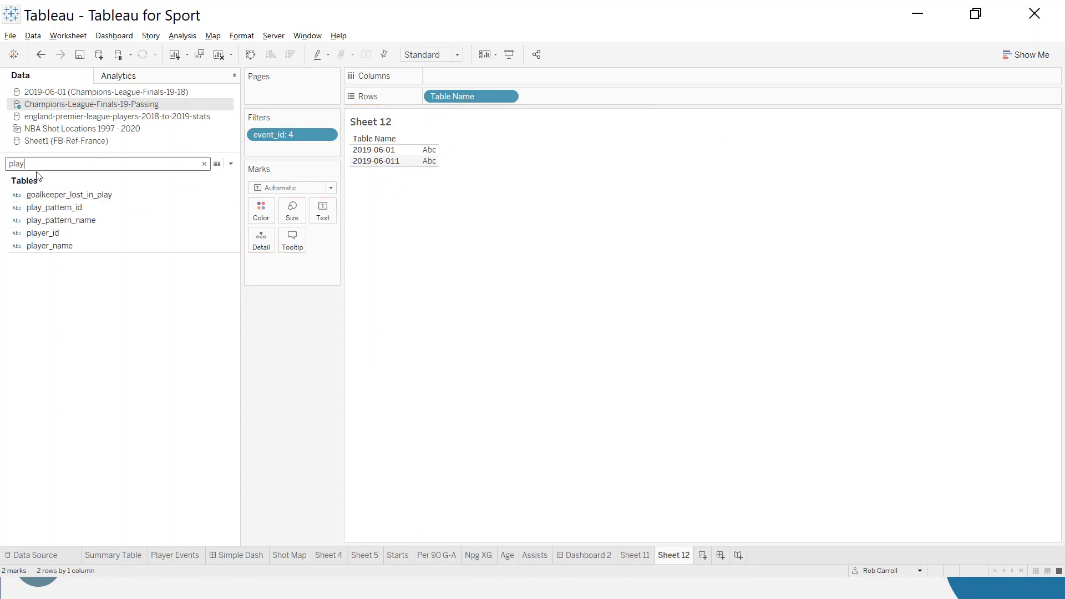
drag(41, 246, 547, 98)
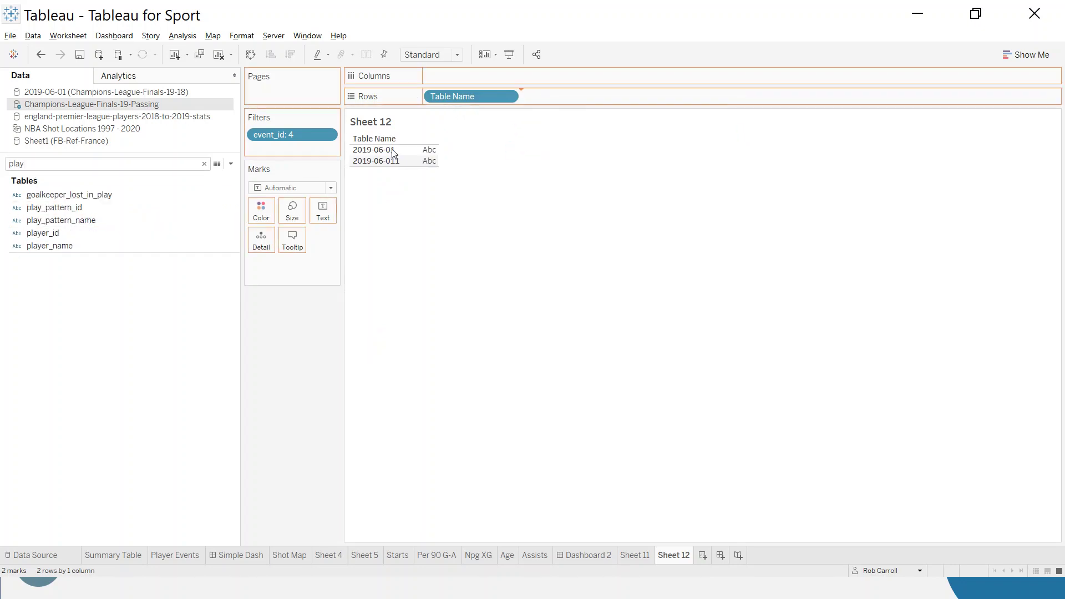
Step: Add pass_recipient_name to the rows after player_name
click(83, 163)
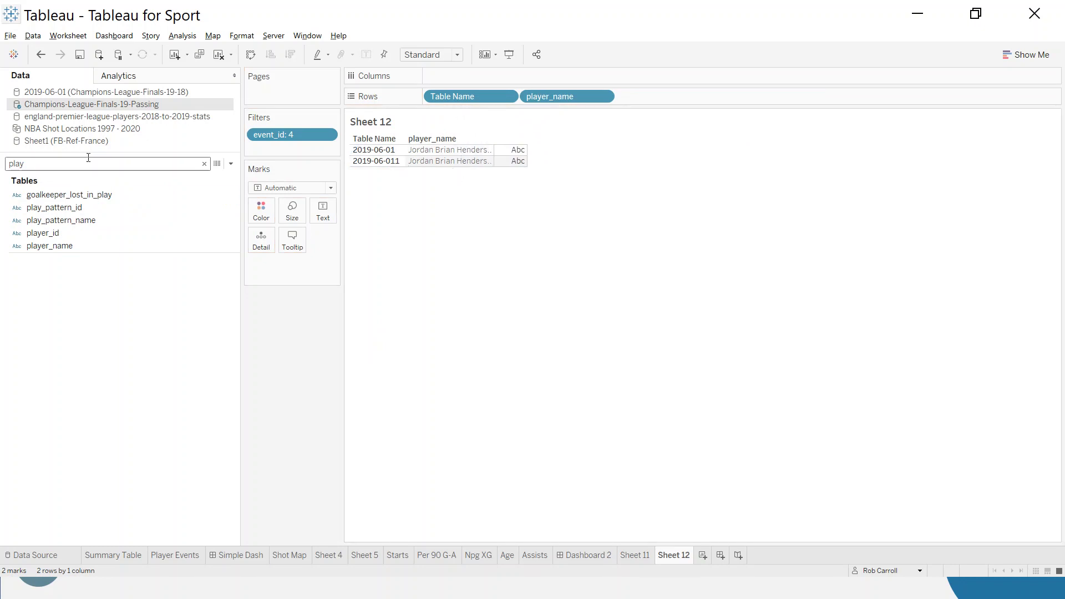
key(ctrl+a)
text(r)
mouse_move(68, 207)
mouse_down()
mouse_move(649, 111)
mouse_move(664, 97)
mouse_up()
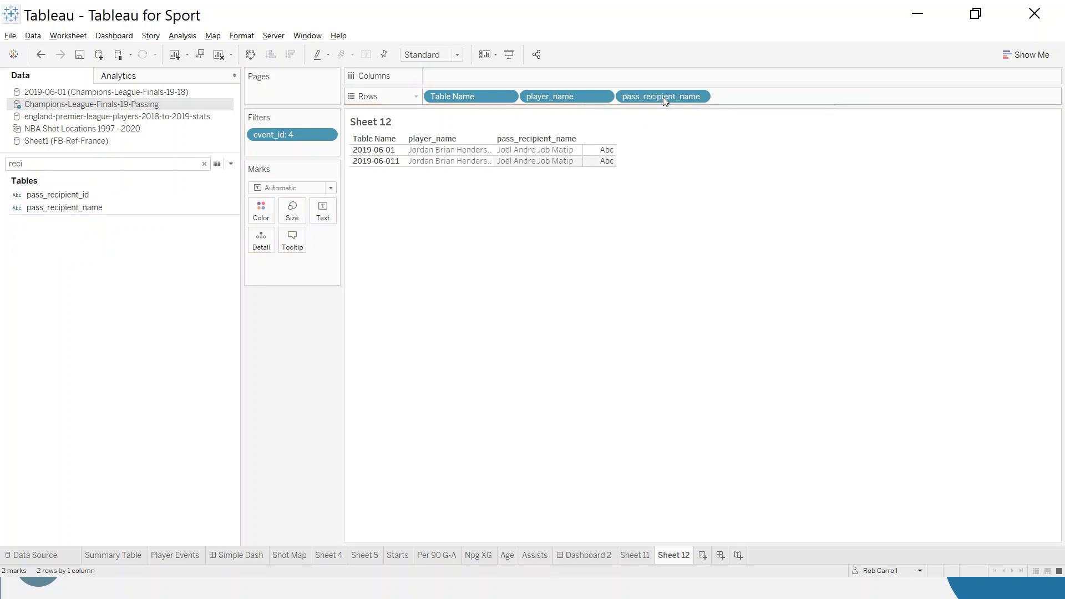
Step: Clear the field search and add Pass X and Pass Y as value columns in the table
click(204, 163)
drag(233, 205, 236, 499)
drag(48, 466, 600, 162)
drag(48, 477, 605, 158)
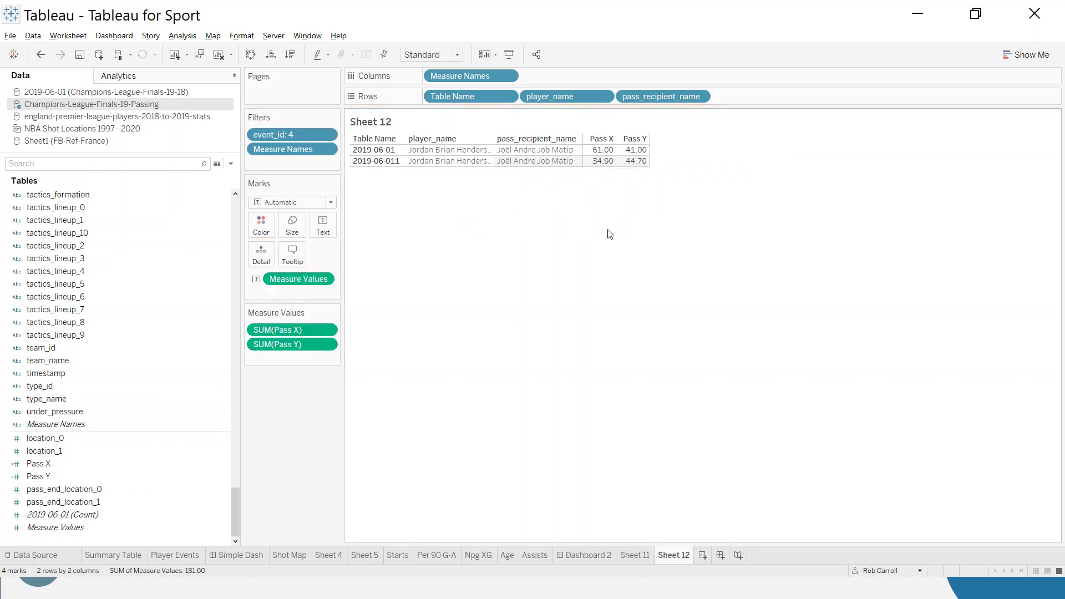
Step: Compare the 2019-06-01 row's Pass X and Pass Y with the first pass row's location_0 and location_1 in Excel, and return to Tableau
click(373, 149)
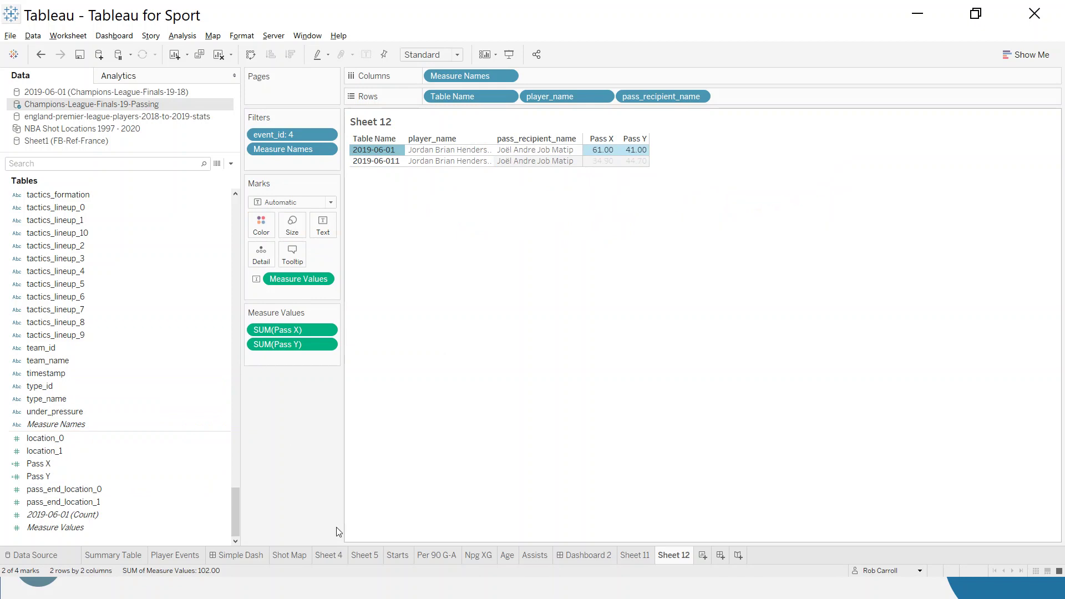
key(alt+Tab)
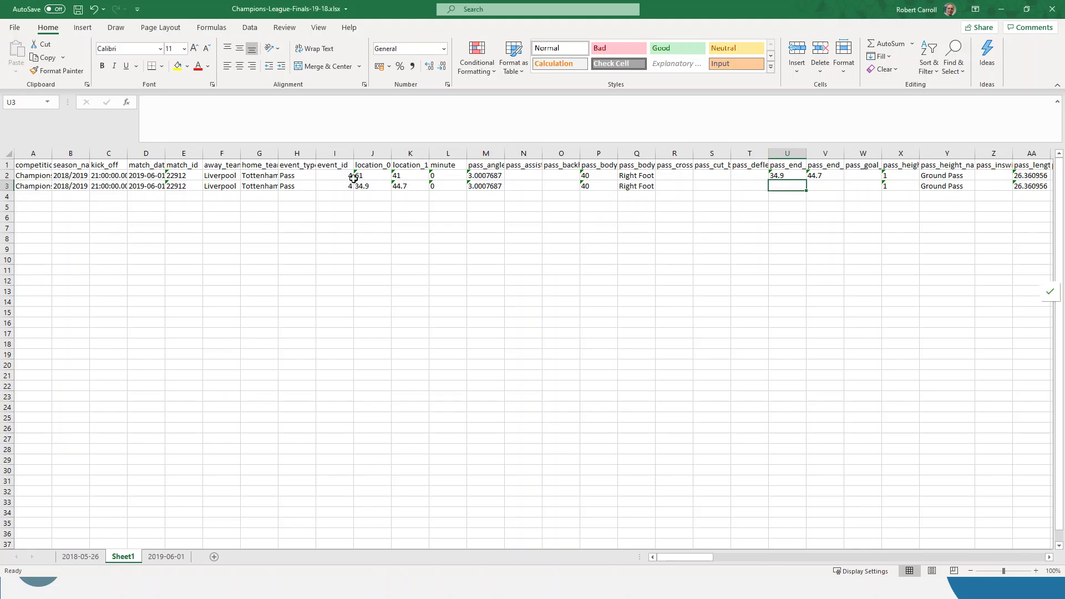
drag(369, 175, 408, 174)
text(61	41)
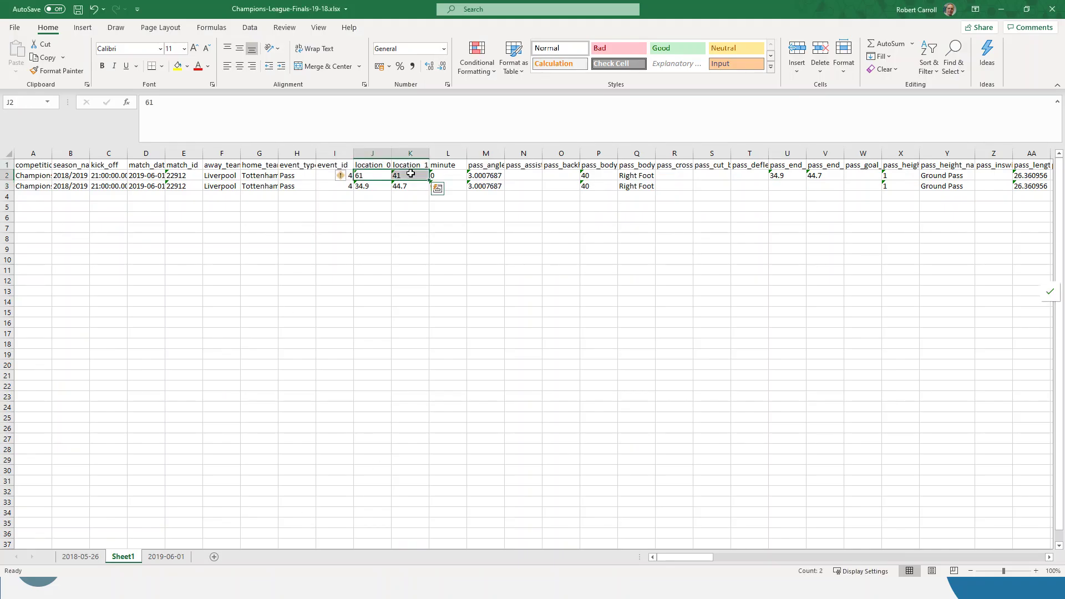
key(alt+Tab)
Step: Compare the 2019-06-011 row's Pass X and Pass Y with the location and pass end location cells in Excel, and return to Tableau
click(594, 161)
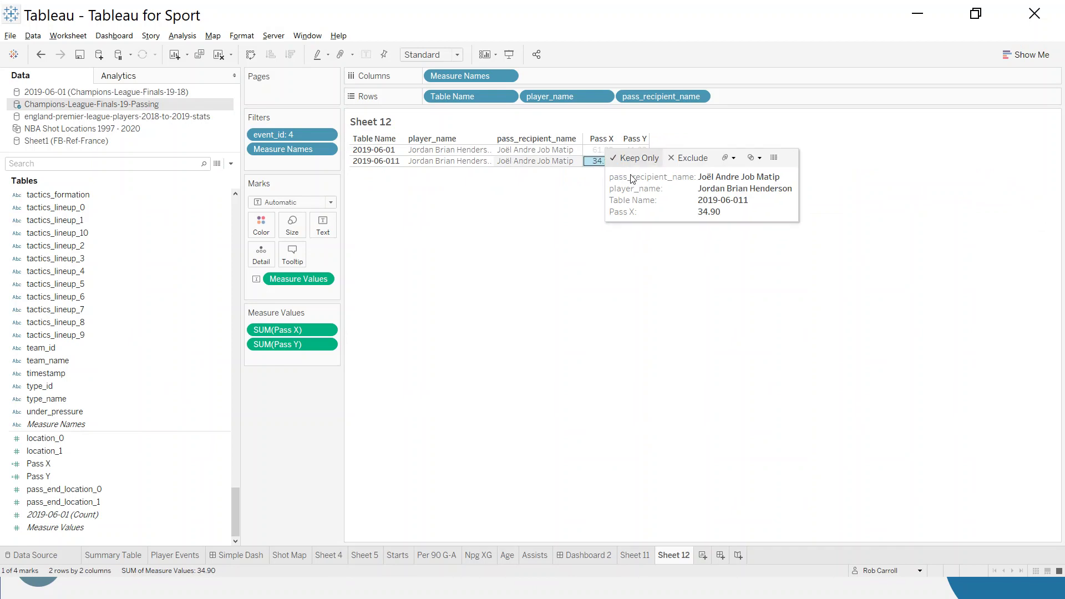
click(634, 161)
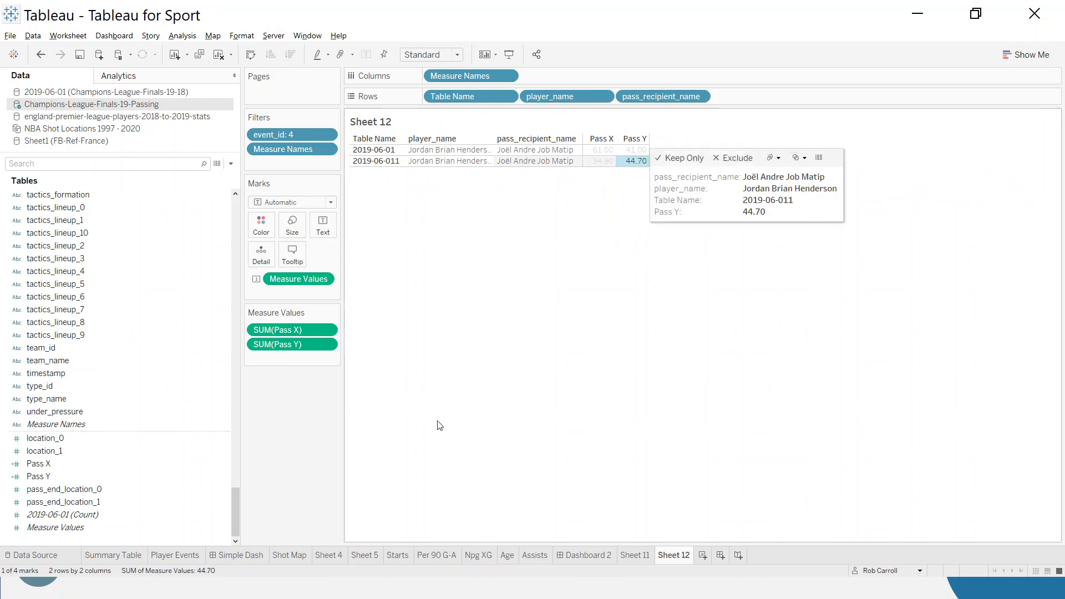
key(alt+Tab)
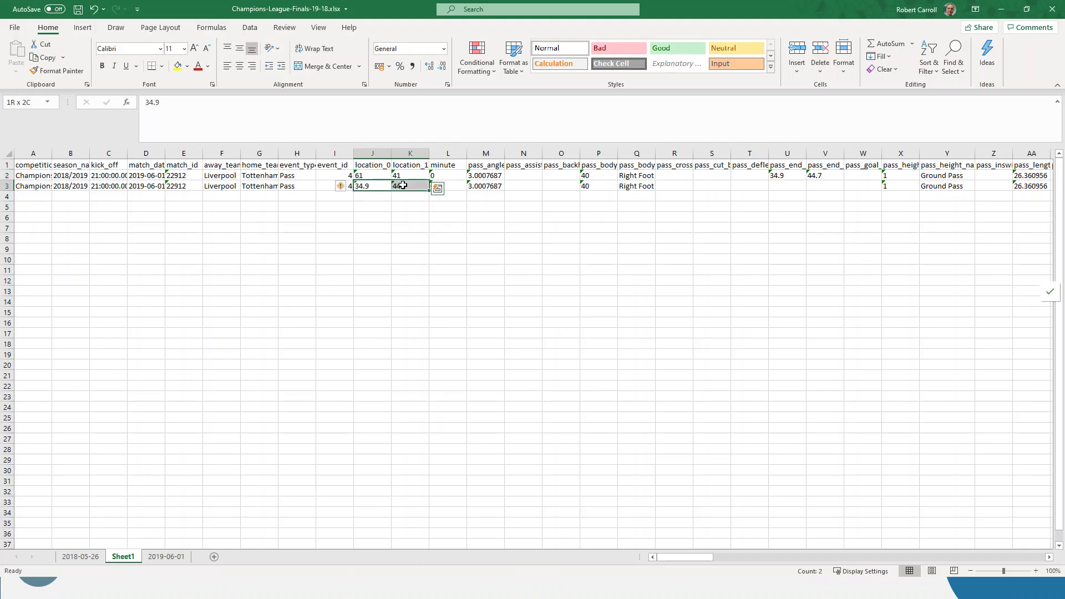
click(805, 183)
drag(804, 183, 814, 185)
key(alt+Tab)
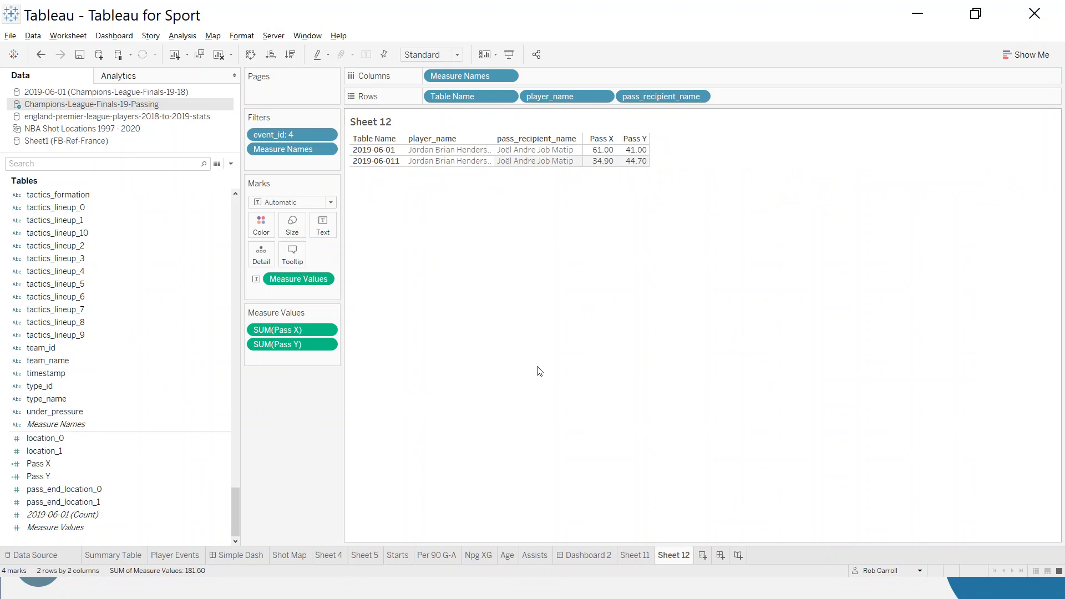
Step: Rename Sheet 12 as Table Check
double_click(673, 555)
text(Table CHeck)
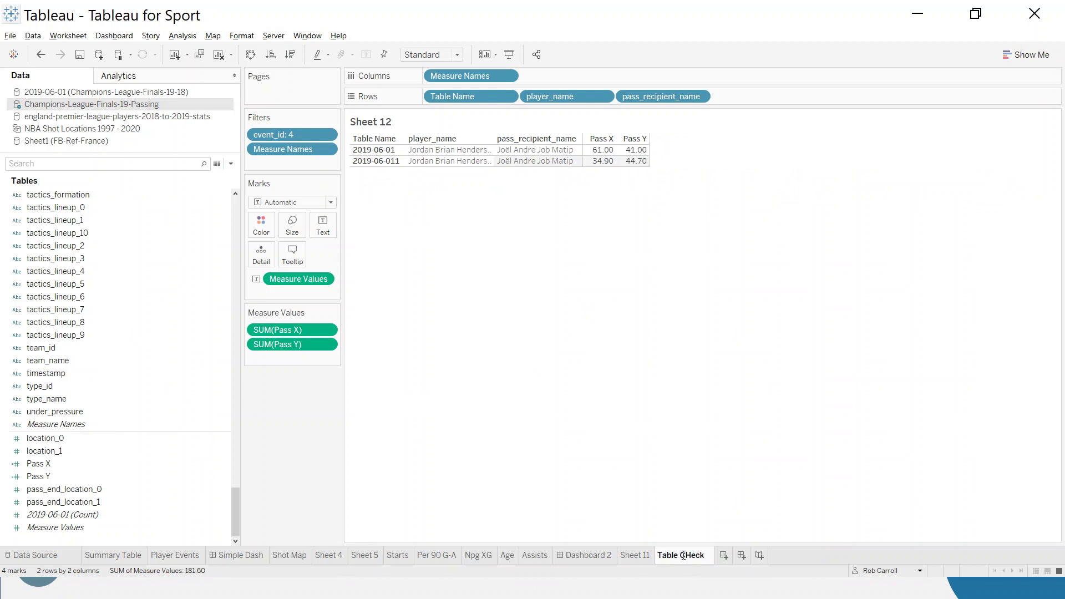
key(BackSpace)
key(BackSpace)
key(BackSpace)
key(BackSpace)
text(heck)
key(Return)
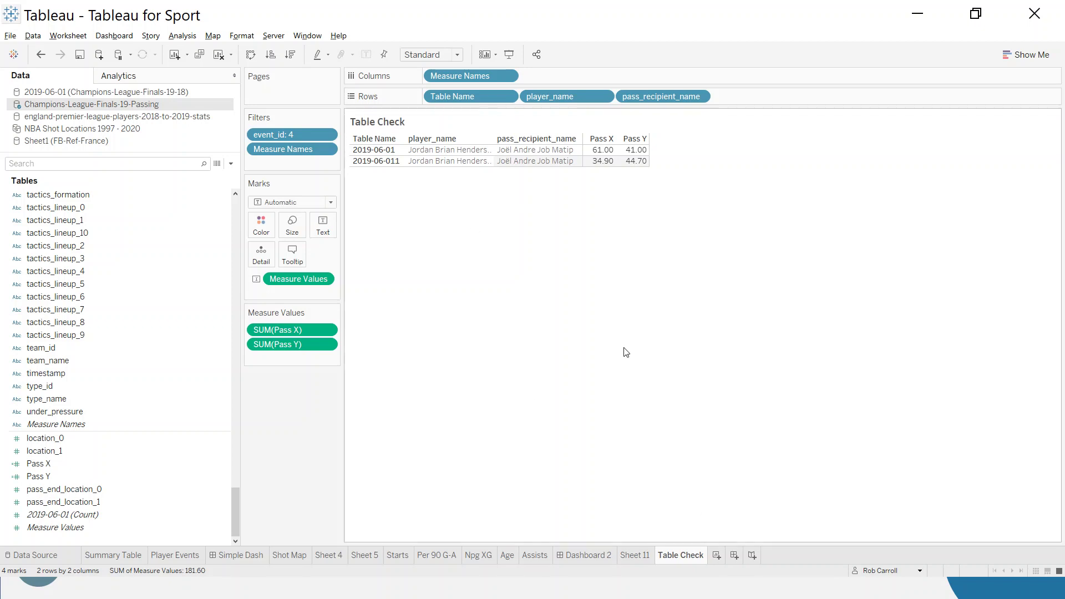
Step: Create a new worksheet and plot Pass X on columns against Pass Y on rows
click(719, 556)
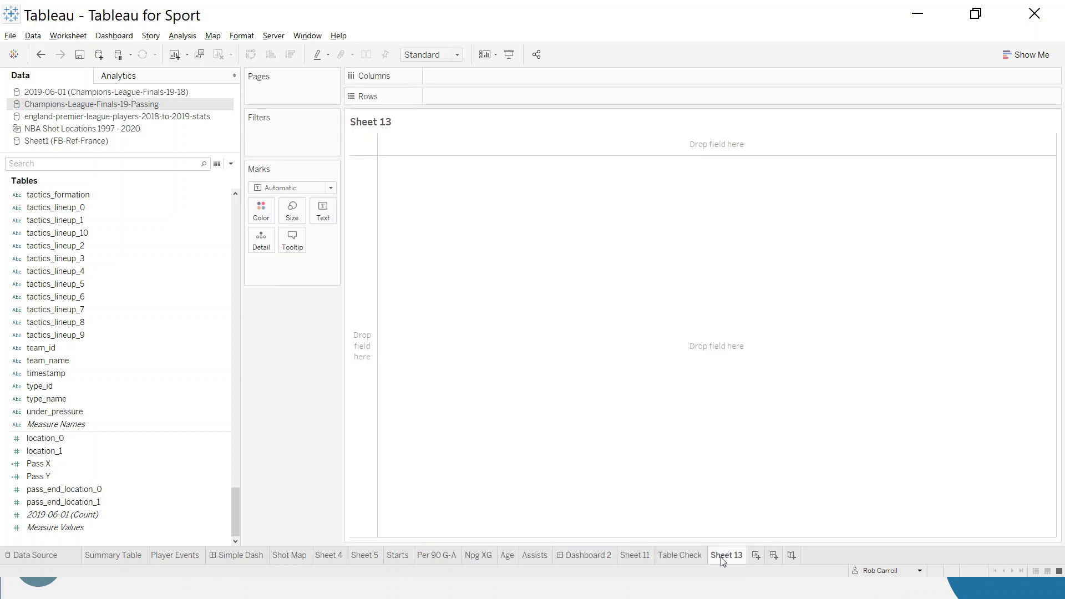
mouse_move(39, 464)
mouse_down()
mouse_move(392, 202)
mouse_move(482, 78)
mouse_up()
drag(38, 477, 460, 95)
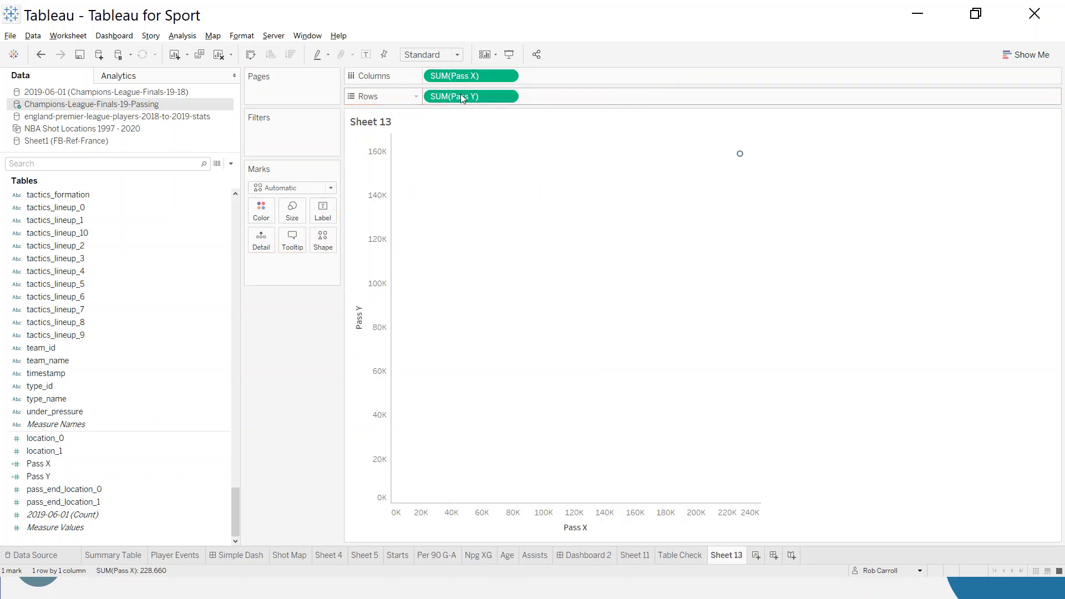
Step: Search for the event fields and add event_id to the marks as detail
scroll(168, 247, up, 20)
scroll(168, 251, up, 7)
click(70, 162)
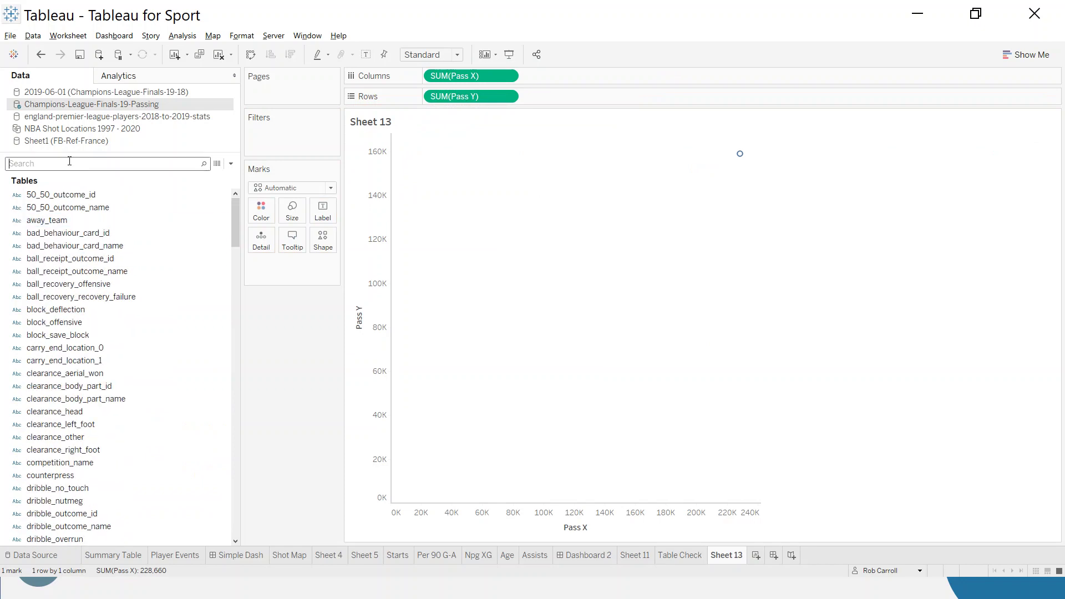
text(ev)
drag(58, 196, 264, 247)
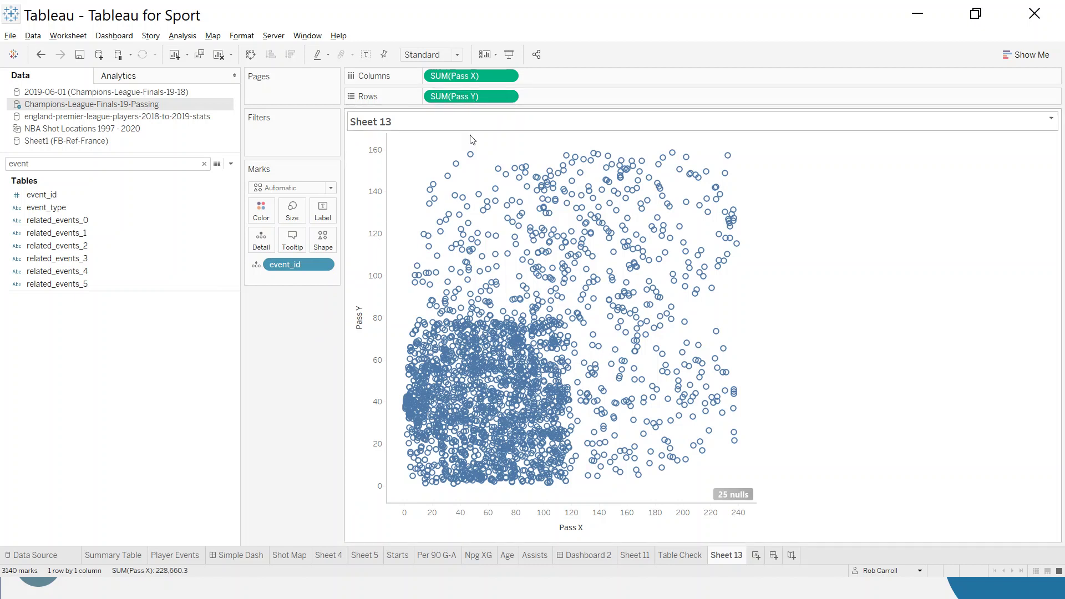
Step: Turn off Aggregate Measures to plot each individual pass location, and inspect a mark's details
mouse_move(471, 159)
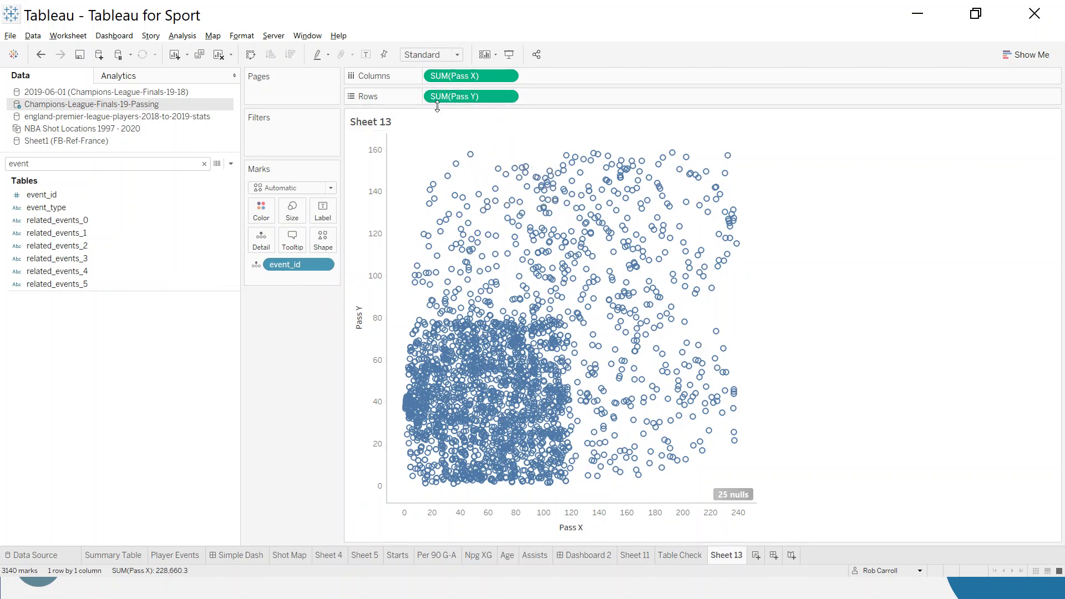
click(188, 36)
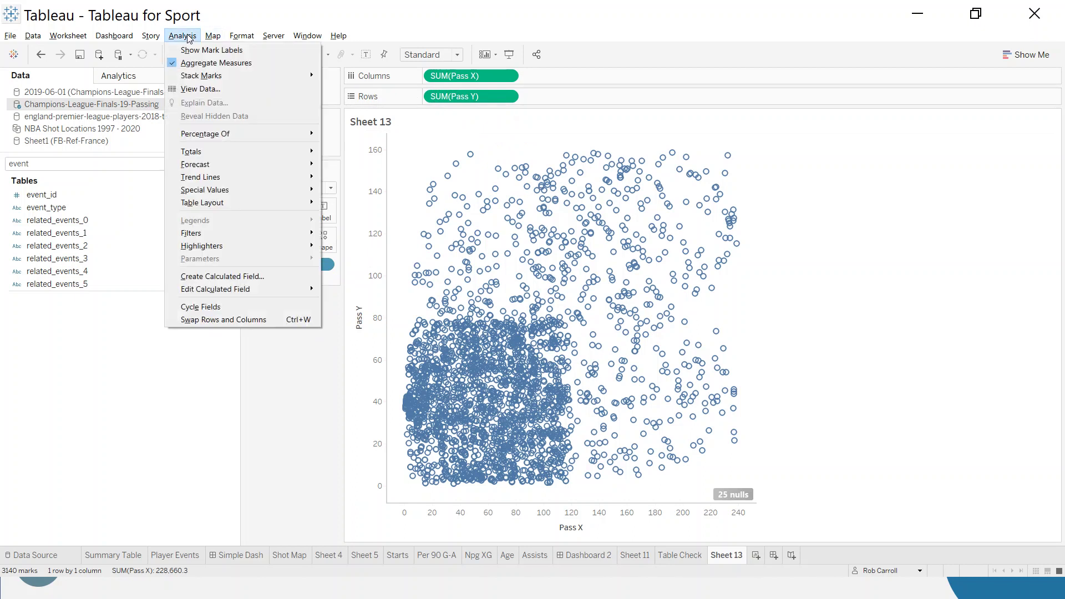
click(240, 64)
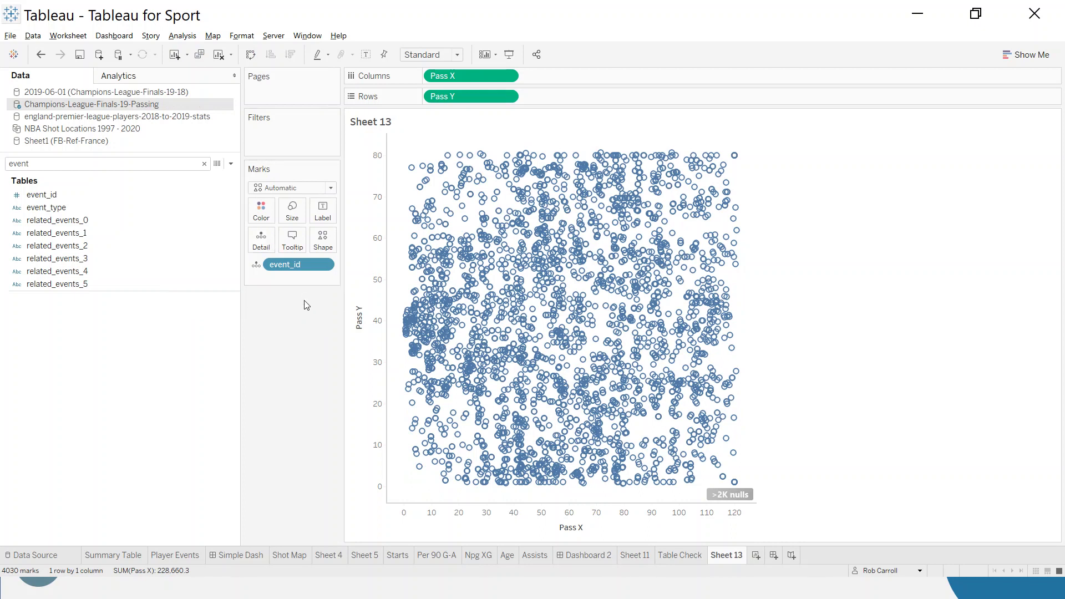
mouse_move(415, 176)
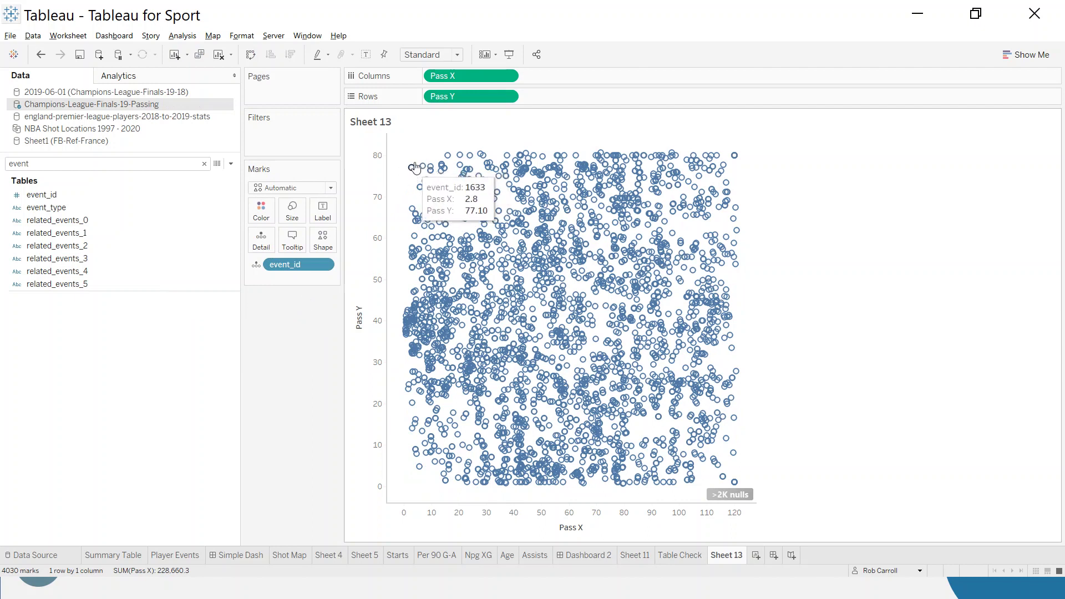
Step: Add the soccer-pitch2.png image as a background image for the Champions-League-Finals-19-Passing data source
click(233, 39)
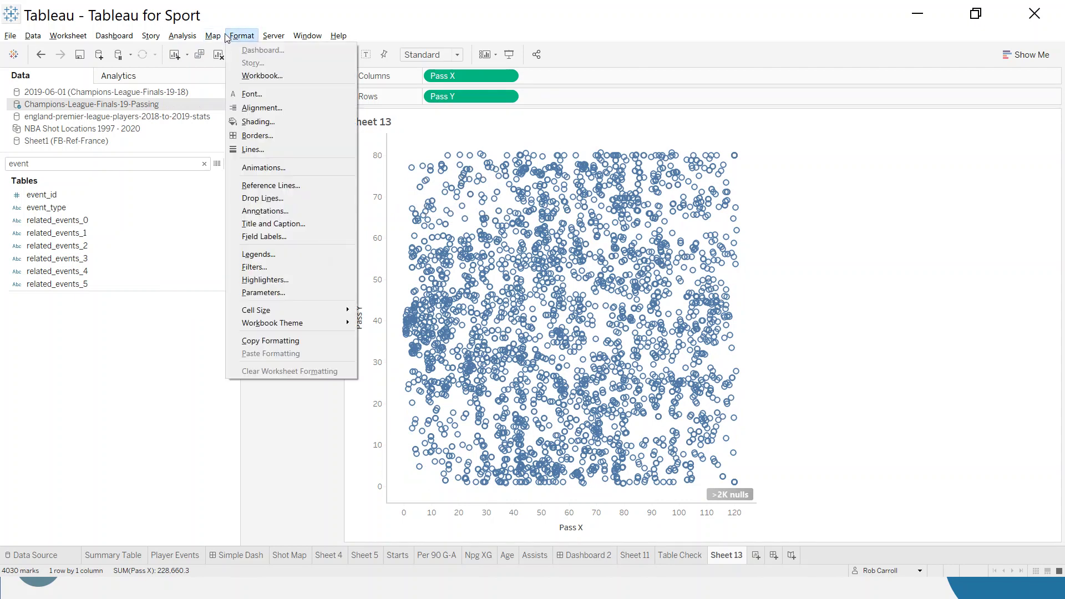
mouse_move(213, 35)
mouse_move(249, 63)
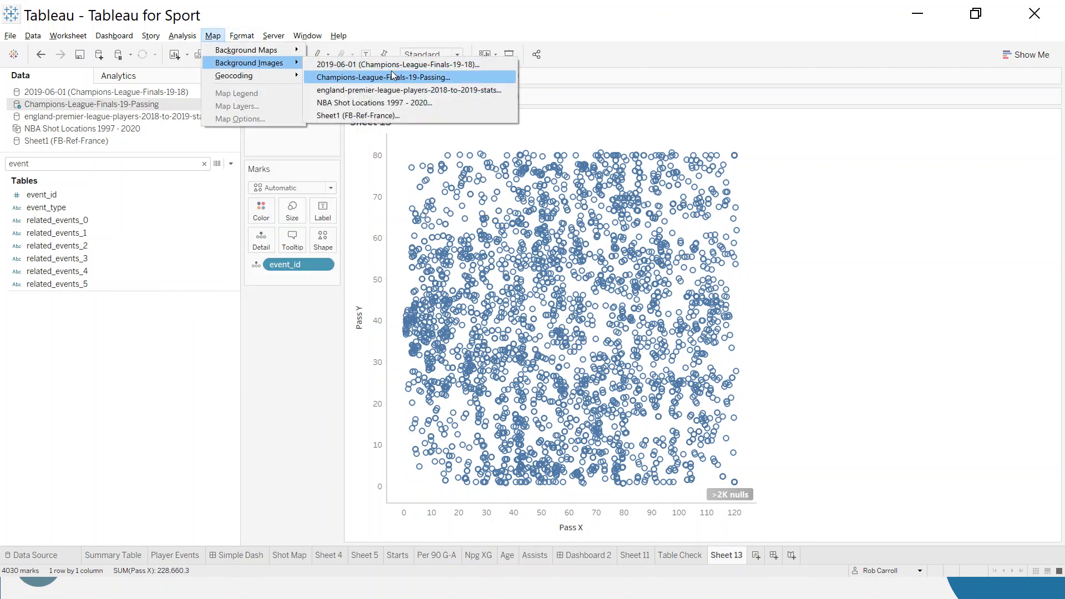
click(419, 77)
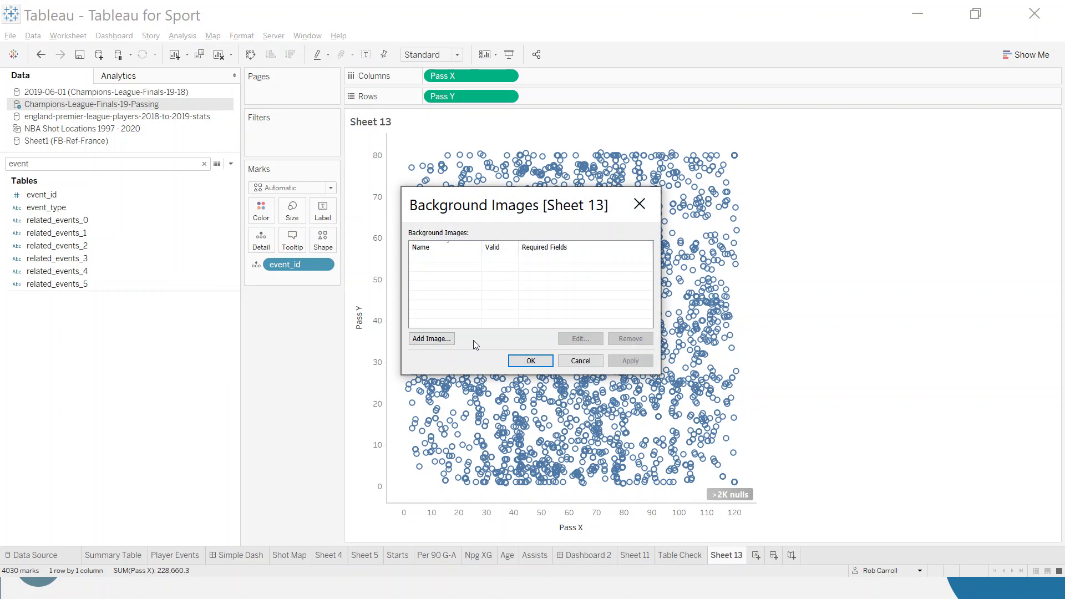
click(432, 338)
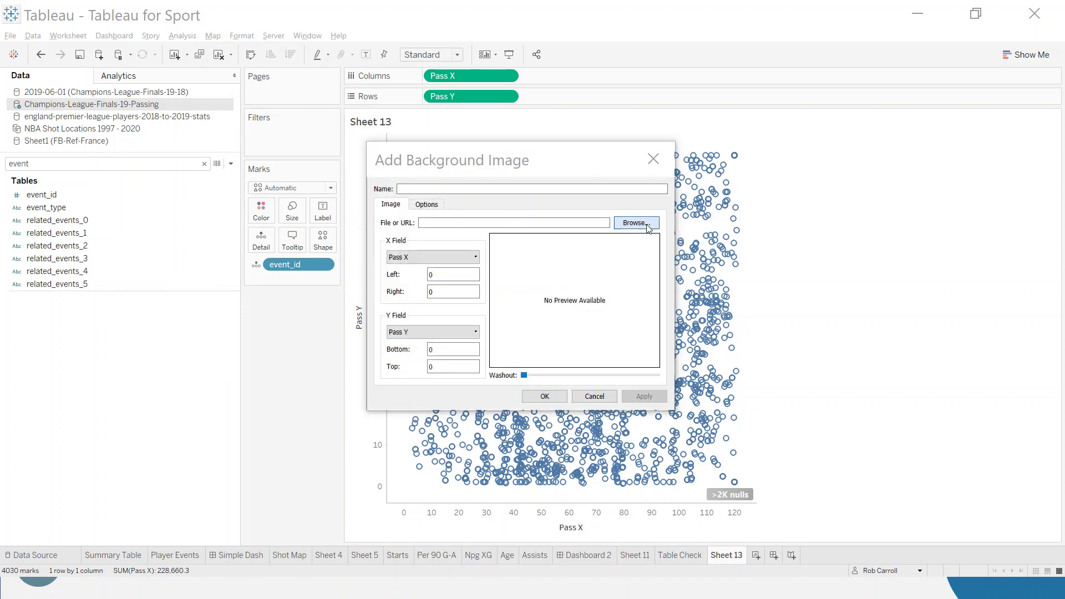
click(638, 223)
double_click(840, 214)
Step: Map the pitch image to Pass X from 0 to 120 and Pass Y from 0 to 80, and apply it to the sheet
click(459, 278)
key(Tab)
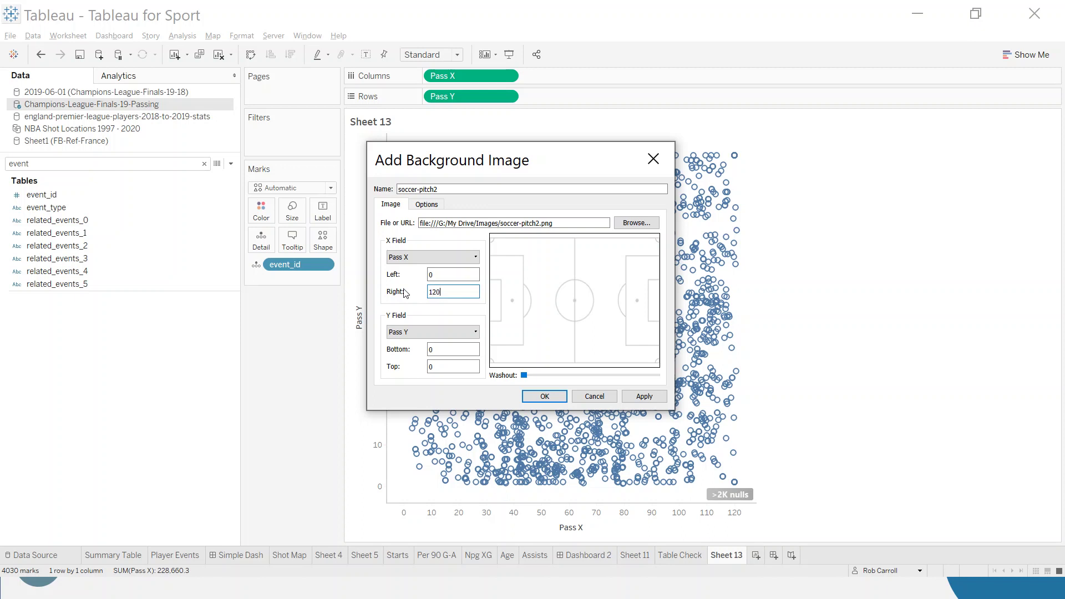
text(120)
key(Tab)
key(Tab)
key(Tab)
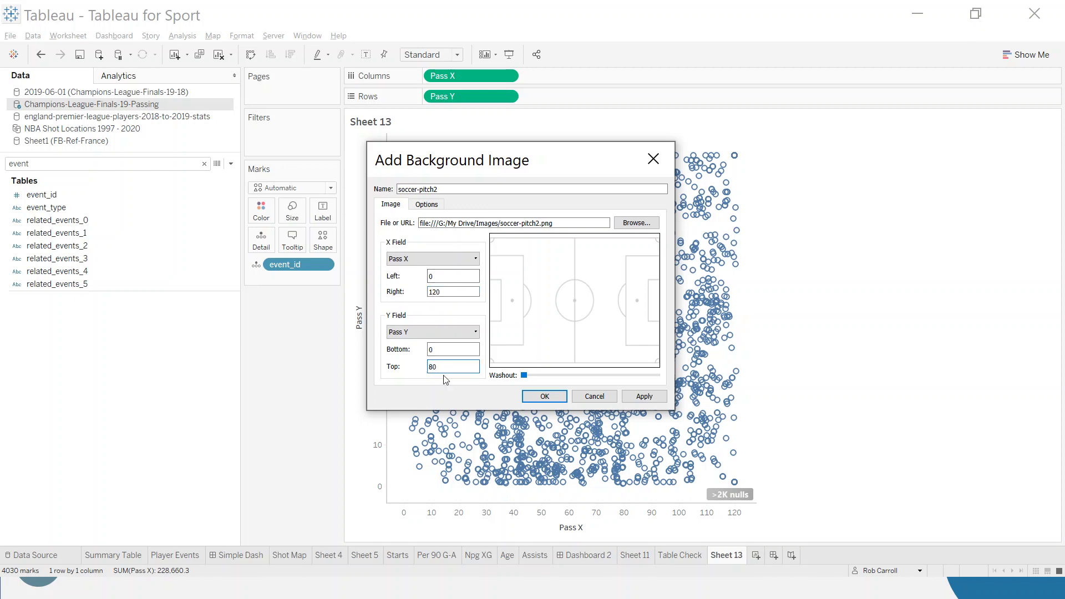
click(554, 395)
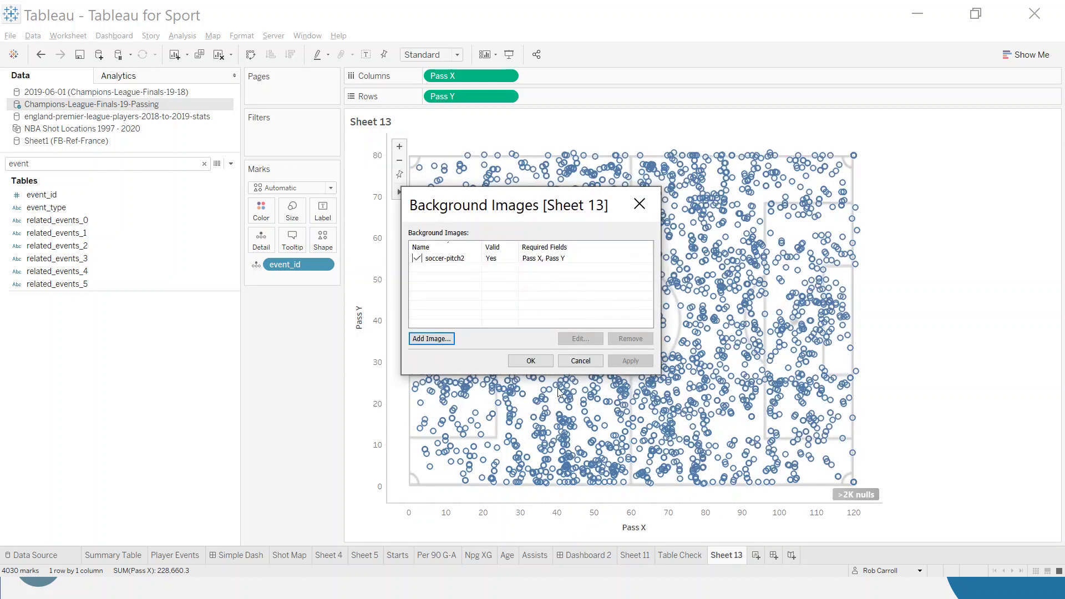
click(530, 362)
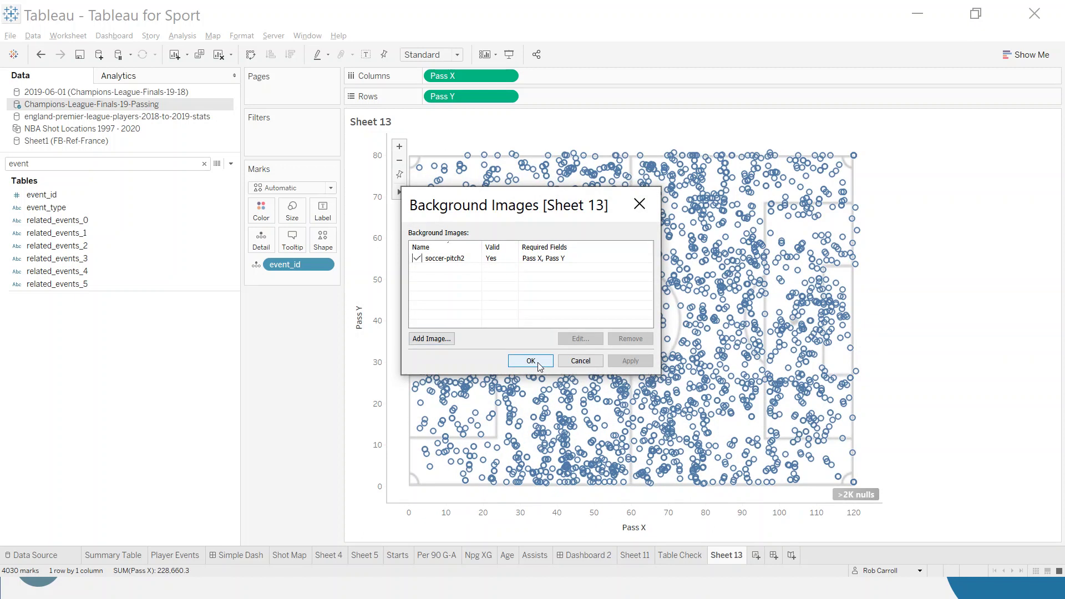
Step: Fix the Pass Y axis range from -5 to 85
right_click(367, 249)
click(397, 259)
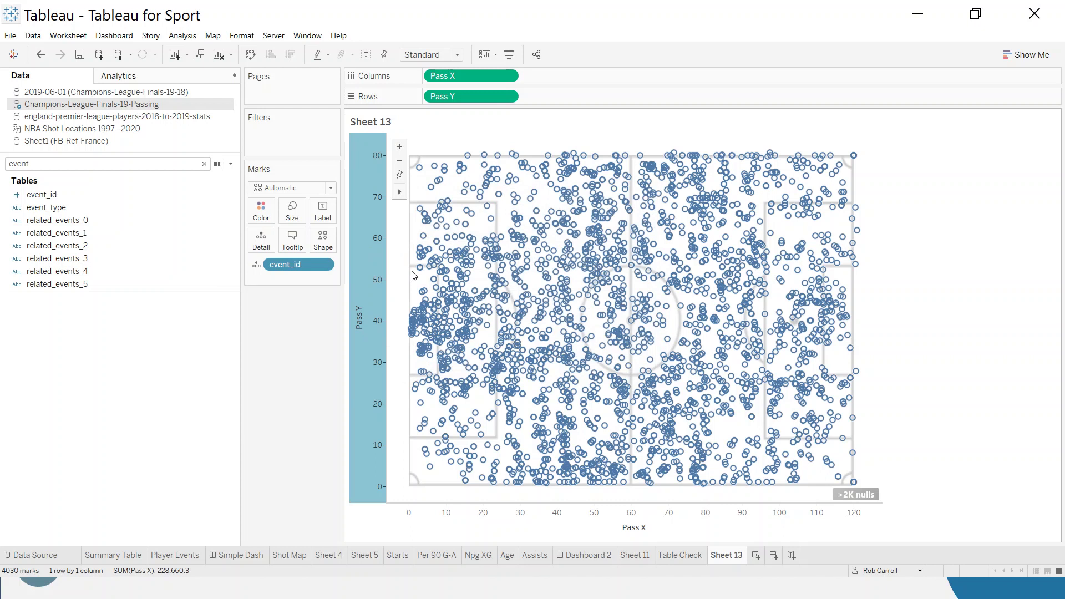
click(410, 203)
triple_click(481, 246)
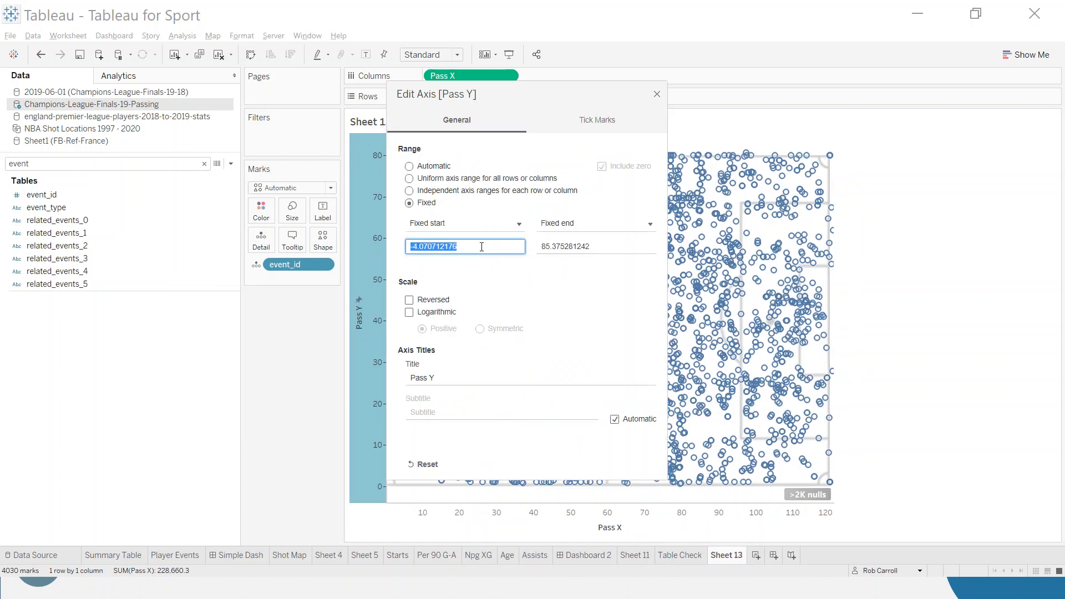
text(-5)
key(Tab)
key(Tab)
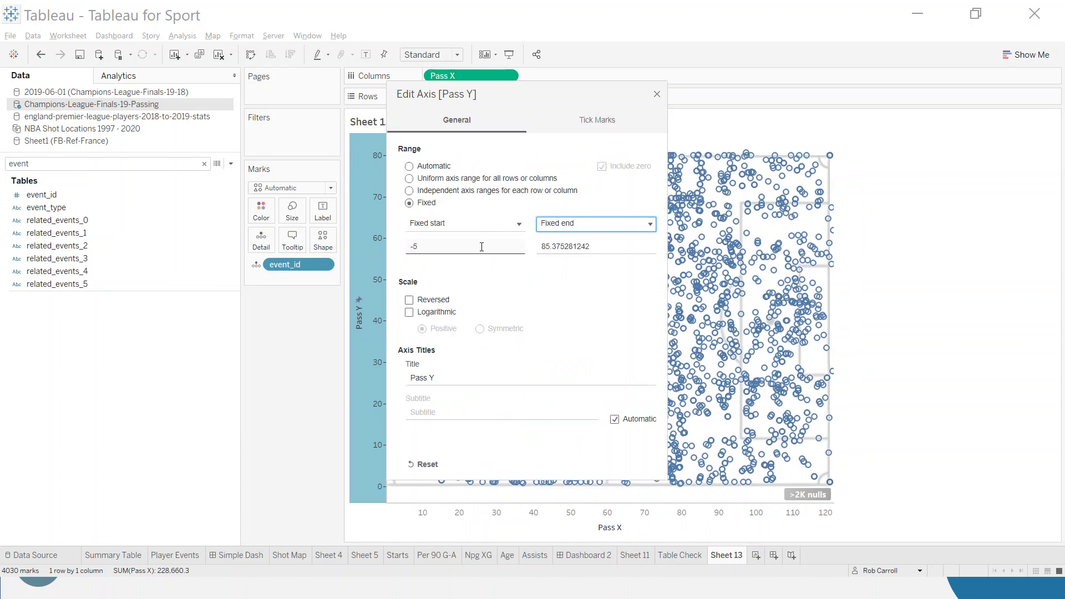
text(85)
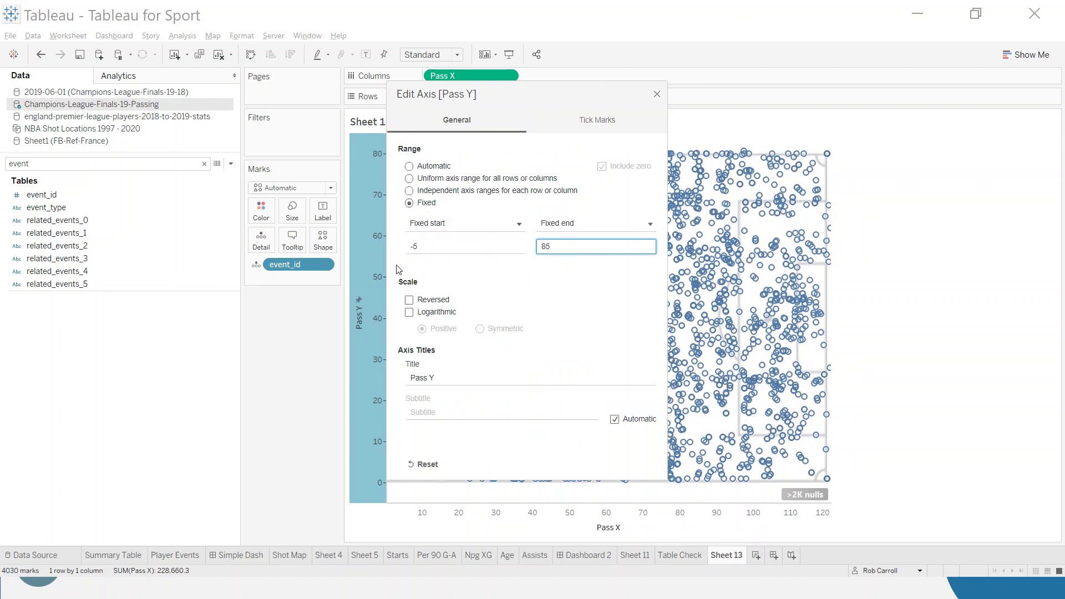
Step: Reverse the Pass Y axis scale and hide the axis header
click(410, 302)
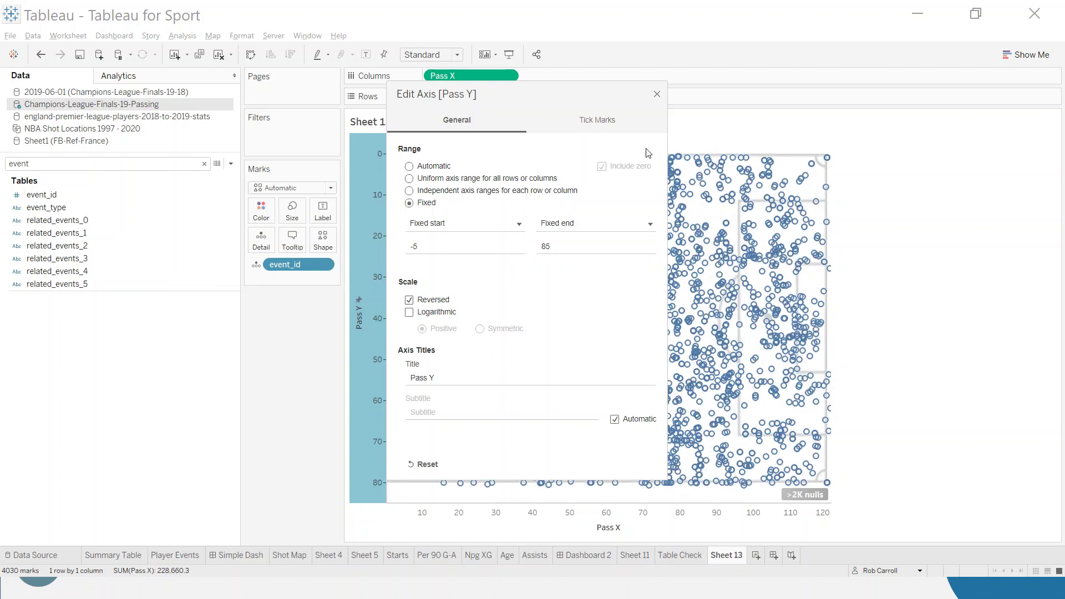
click(657, 94)
right_click(379, 264)
click(461, 330)
Step: Fix the Pass X axis range from -5 to 125 and hide the axis header
right_click(636, 529)
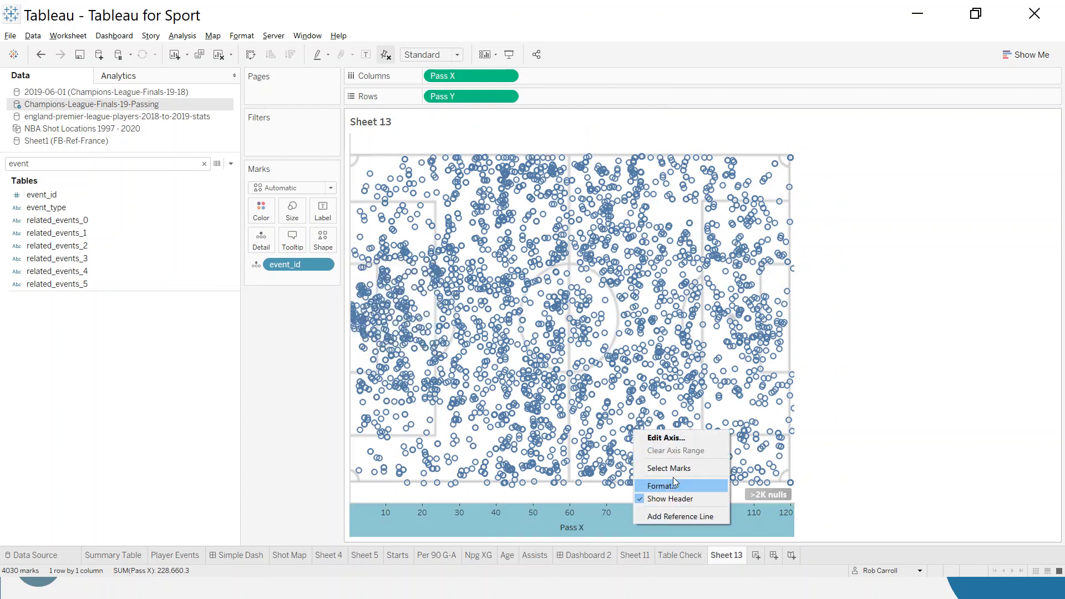
click(664, 436)
click(473, 246)
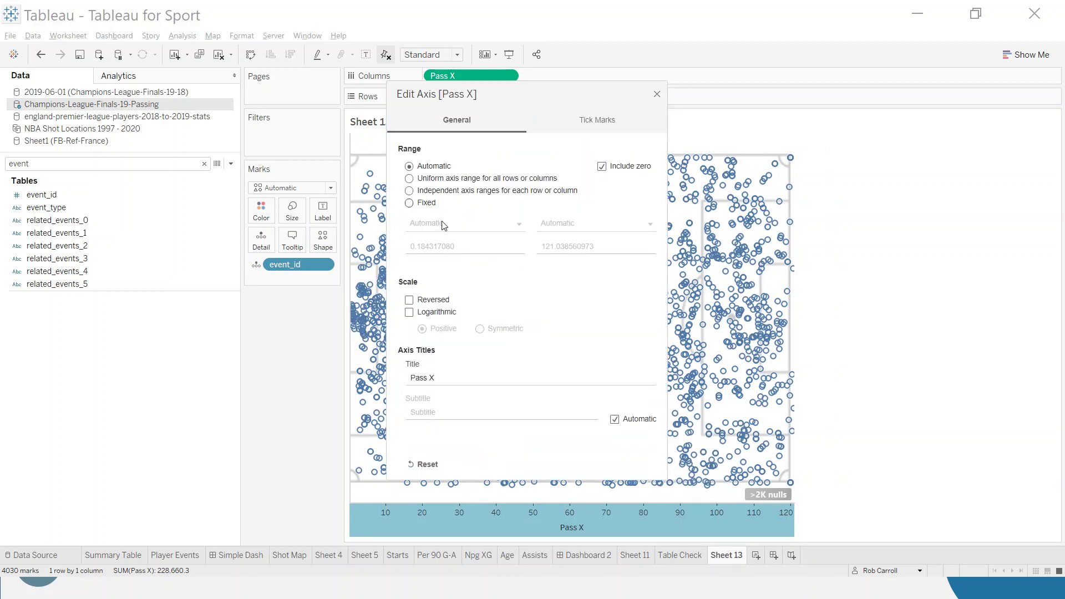
text(-5)
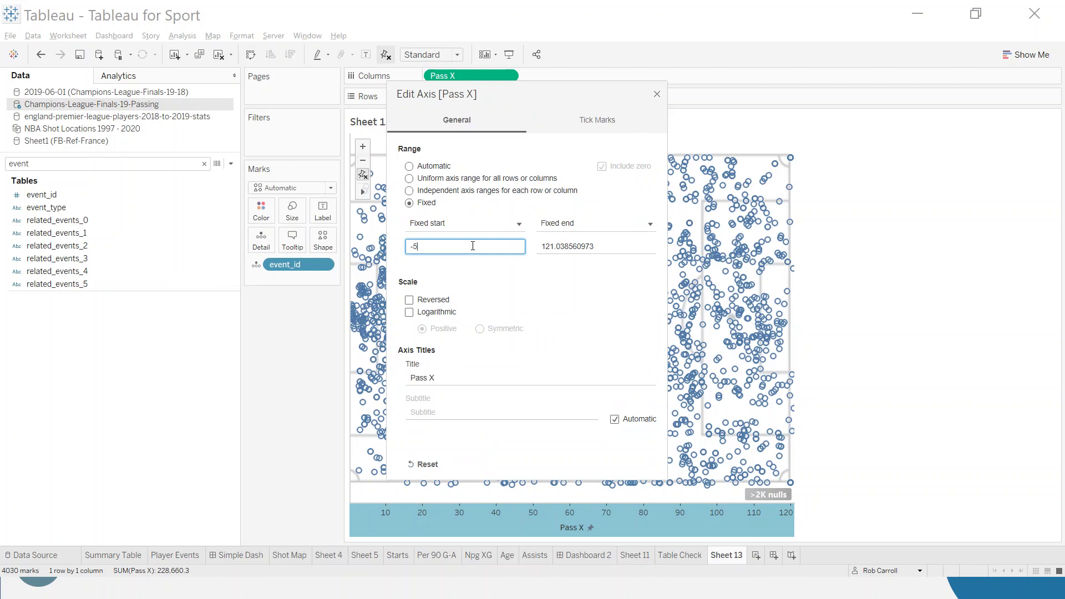
key(Tab)
text(12)
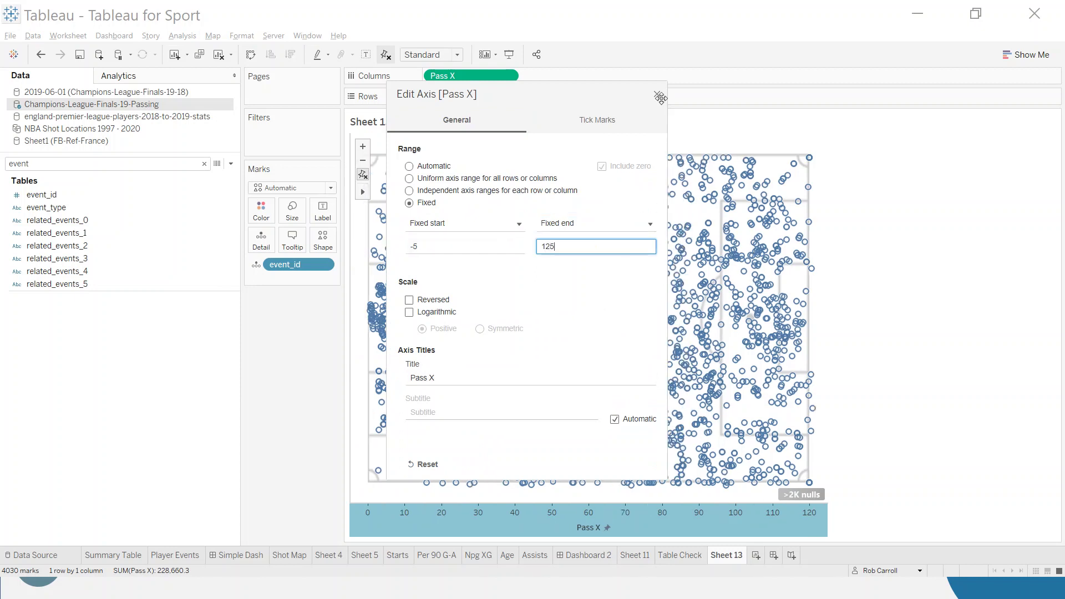
click(658, 95)
right_click(593, 525)
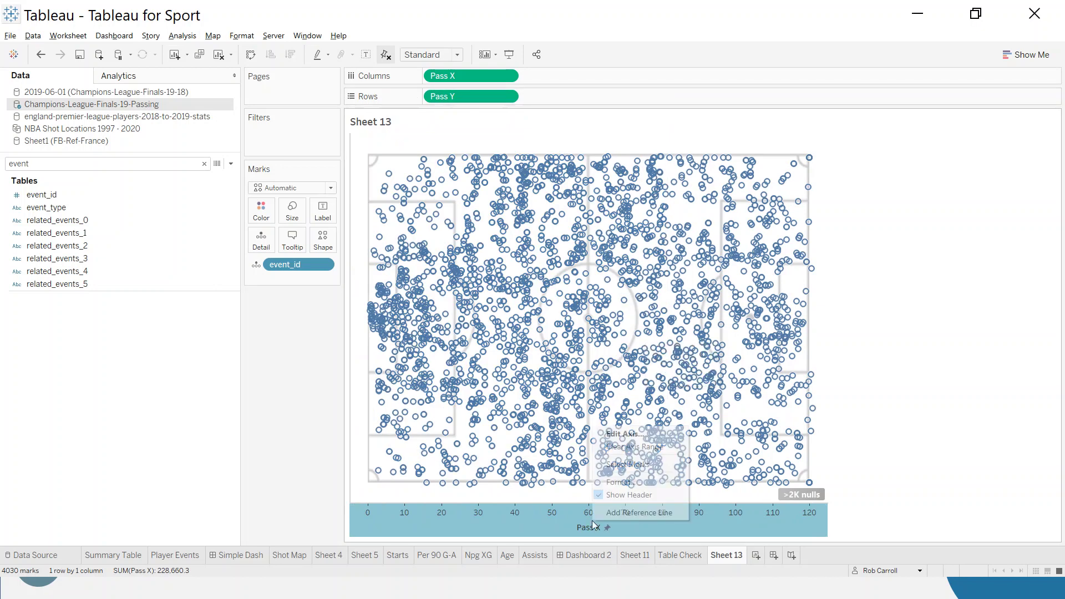
click(650, 493)
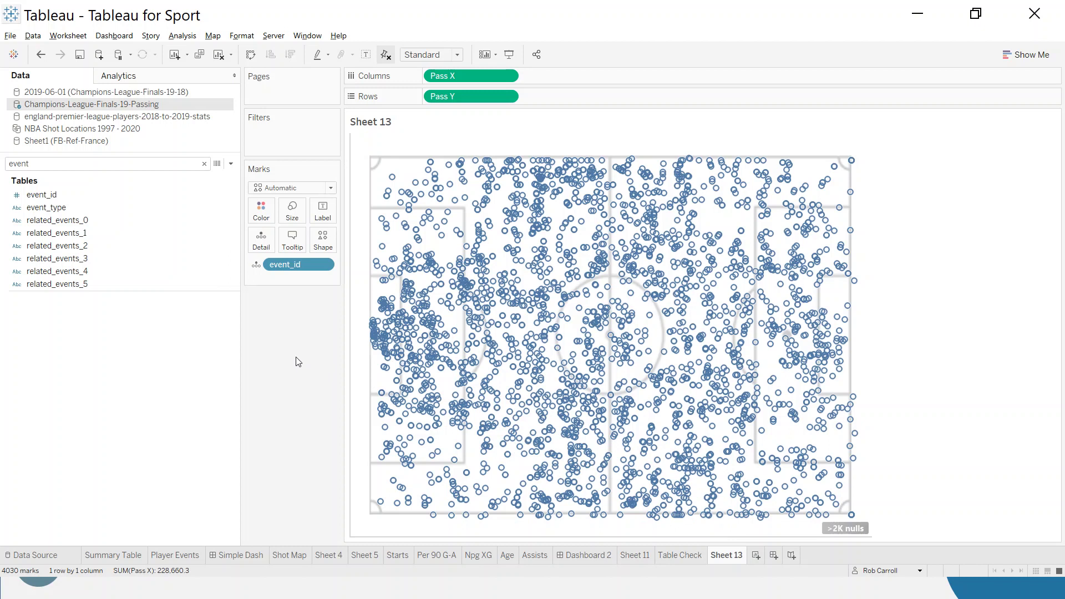
Step: Change the mark type to Line and use the Table Name field as the line path
click(204, 167)
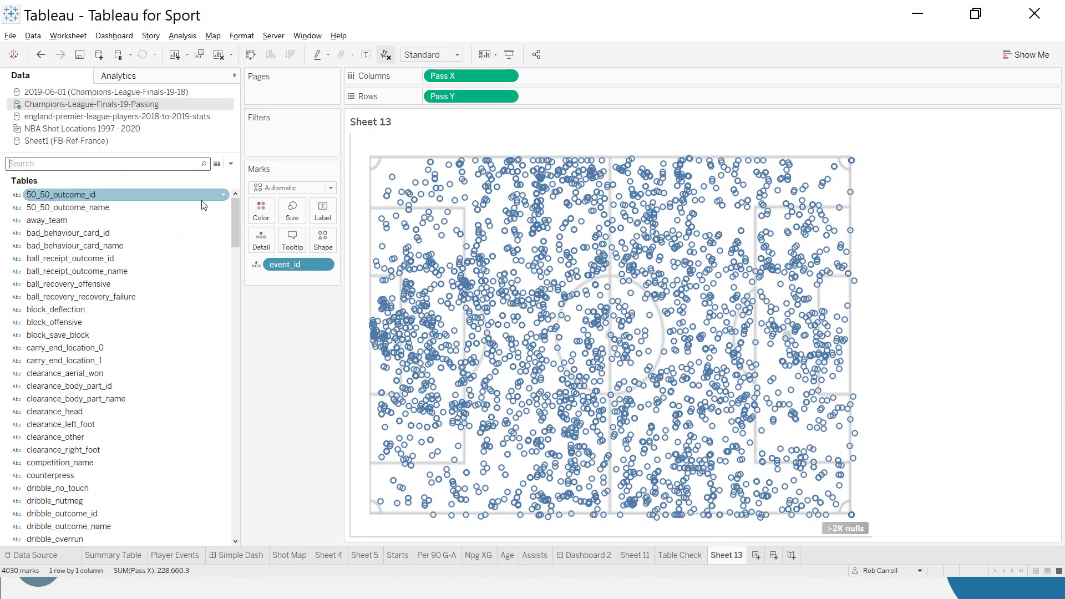
click(314, 187)
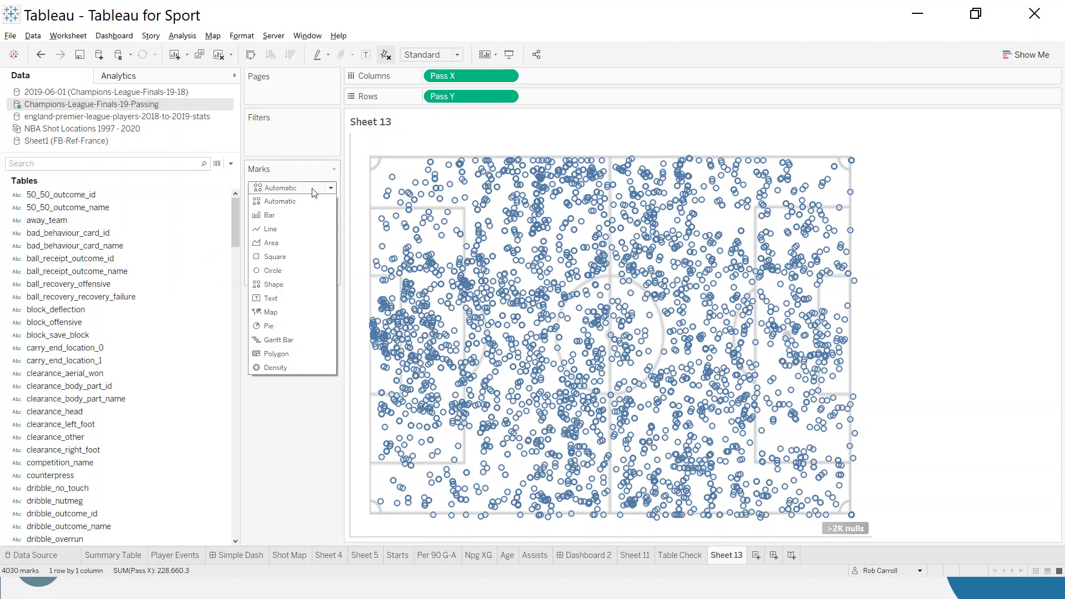
click(296, 230)
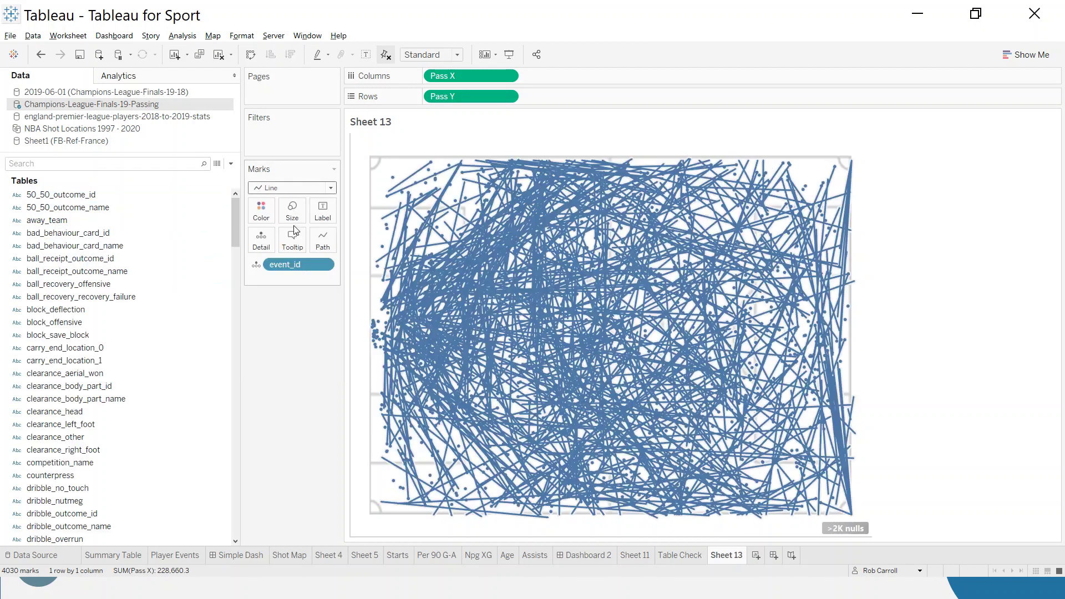
click(106, 165)
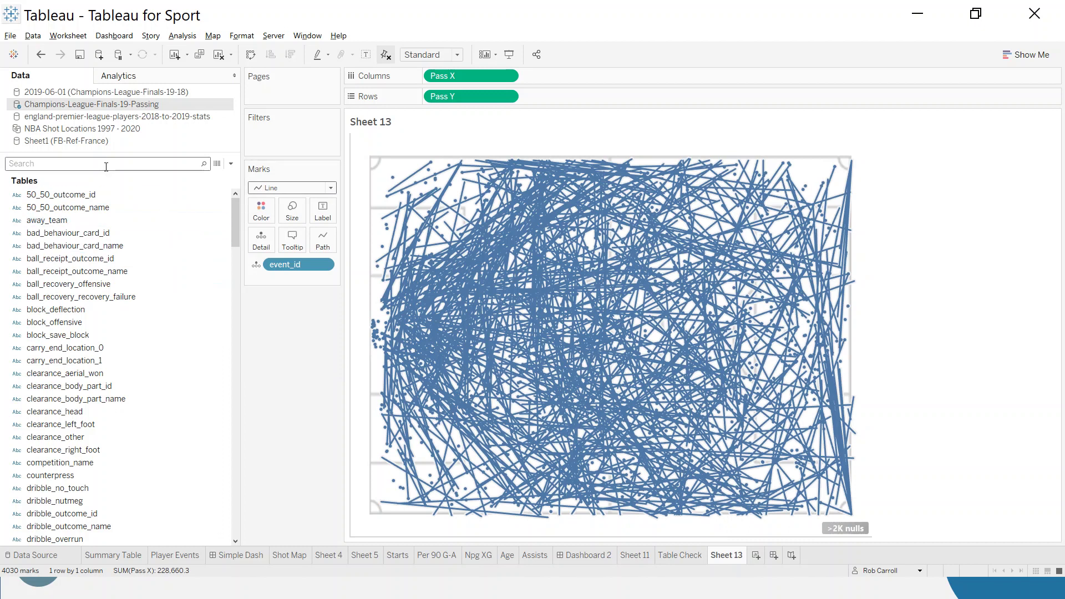
text(table)
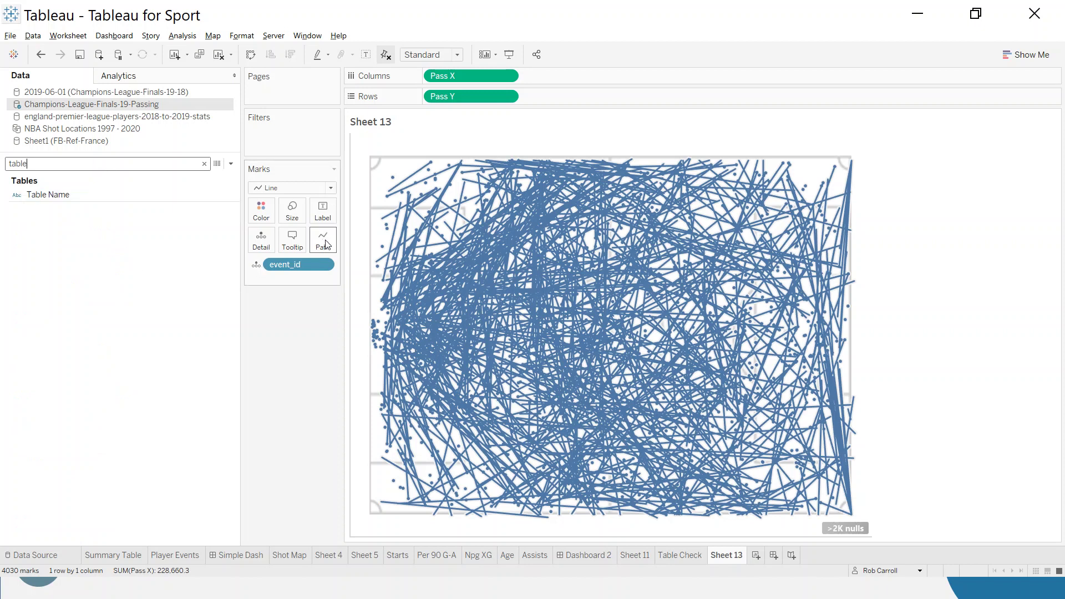
drag(67, 199, 323, 245)
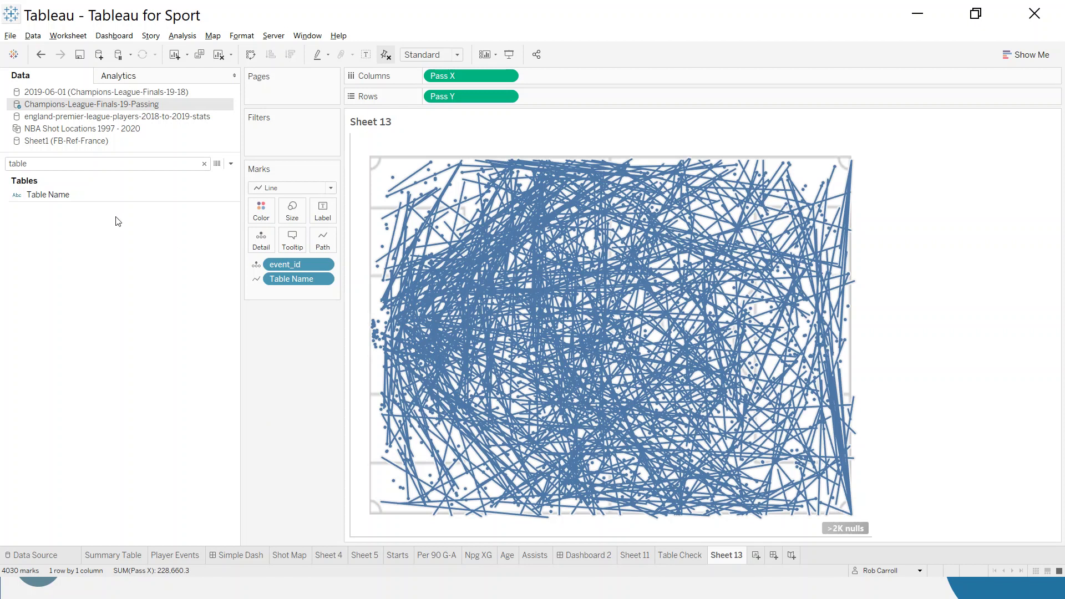
Step: Find the type_name field and filter the sheet by it to keep only Pass events
click(94, 163)
text(pass)
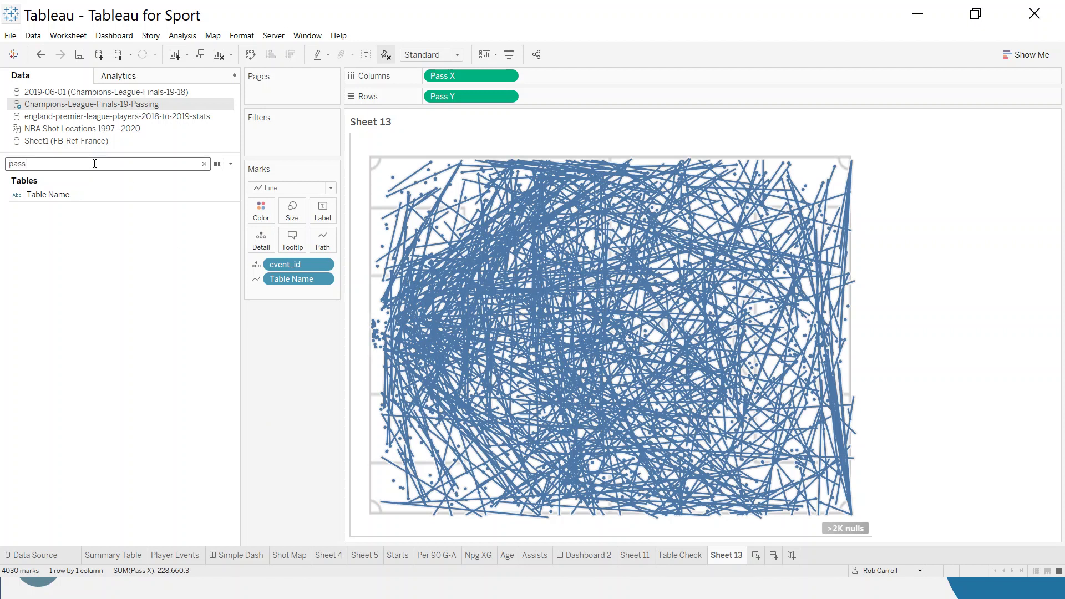
click(204, 164)
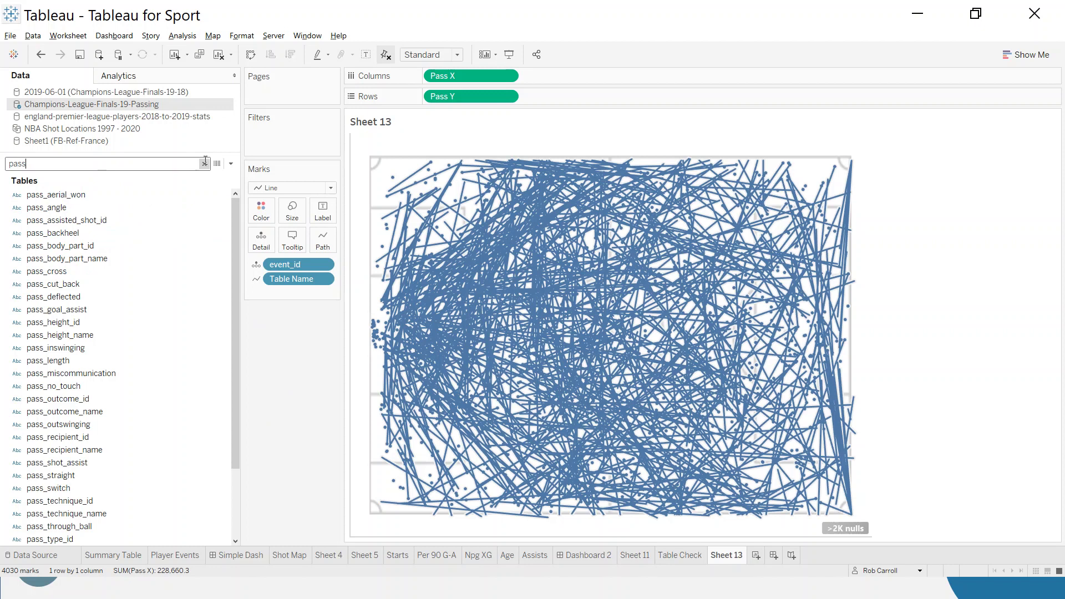
text(ty)
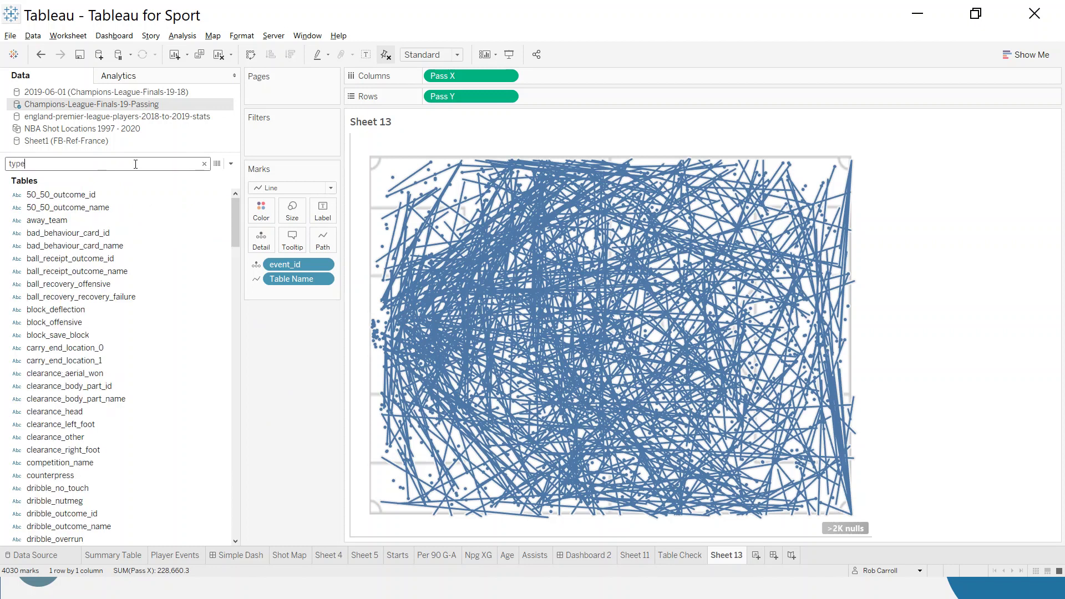
text(pe)
drag(96, 347, 294, 143)
scroll(473, 266, down, 3)
click(428, 316)
click(526, 446)
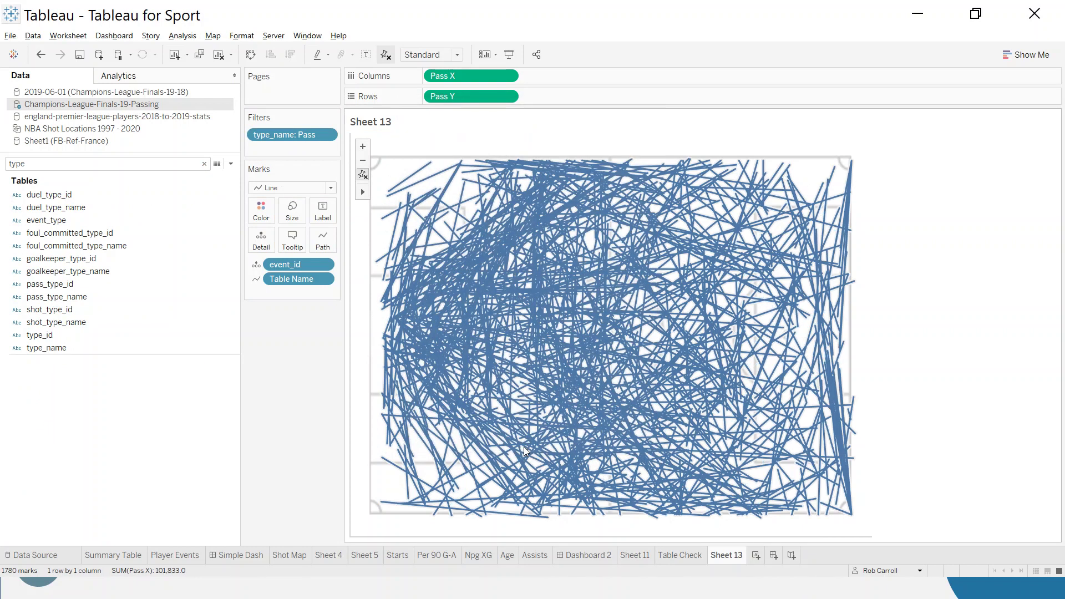
mouse_move(530, 431)
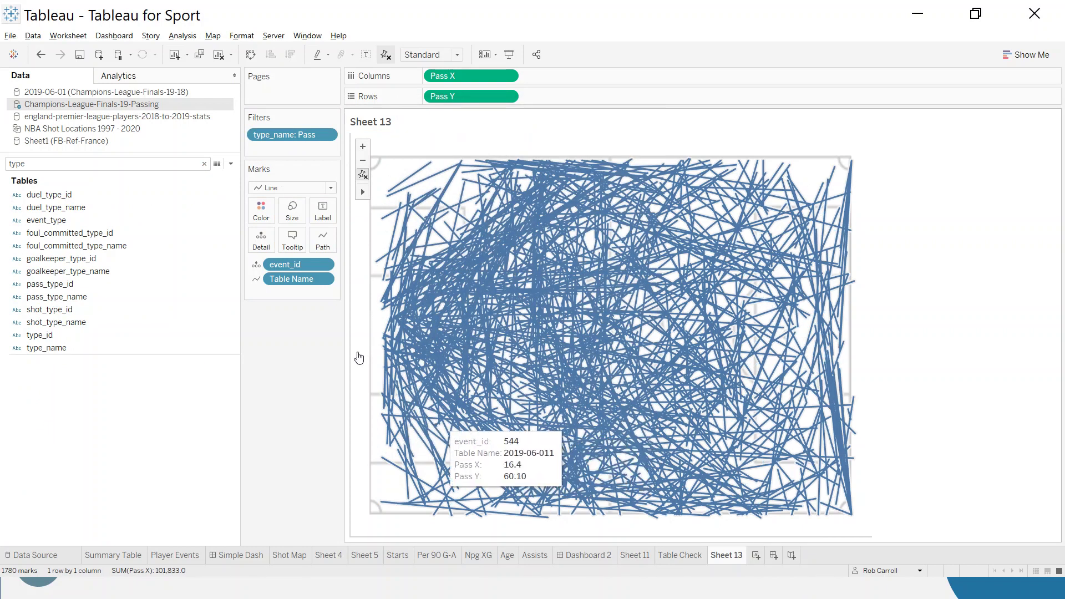
Step: Search for the team fields and show a filter for team_name on the sheet
click(70, 167)
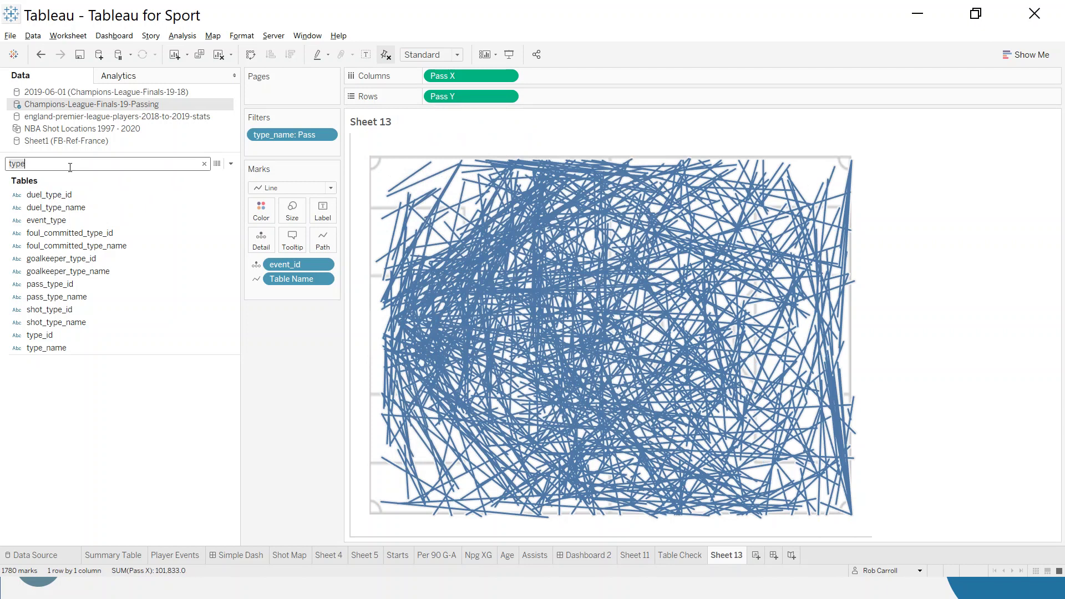
key(BackSpace)
text(team)
click(70, 238)
click(52, 257)
right_click(53, 257)
click(92, 280)
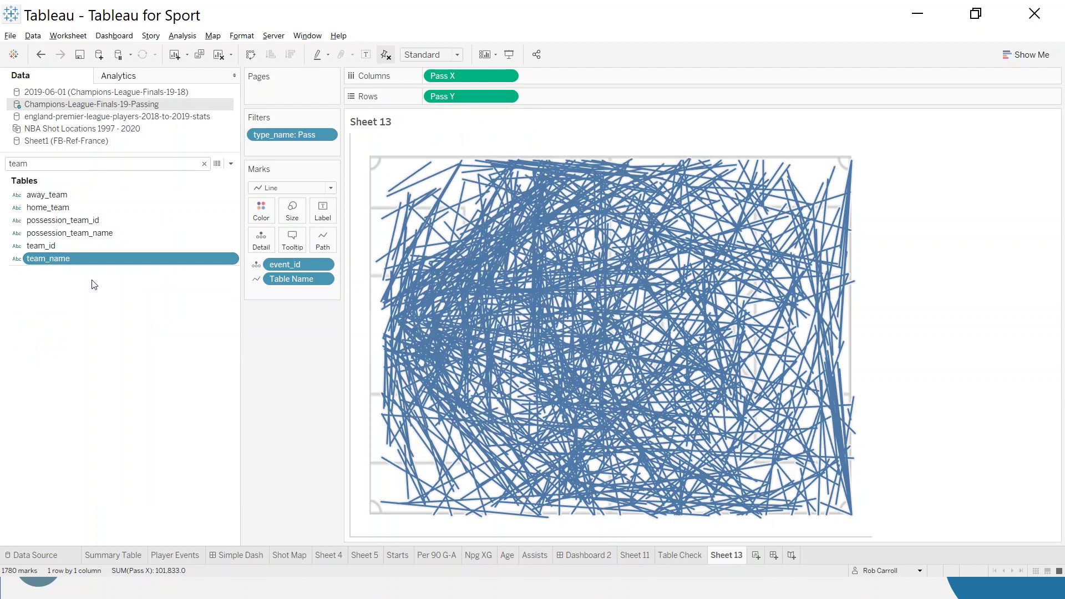
Step: Create a calculated field named "Pass From - To" in the Champions-League-Finals-19-Passing data source
click(68, 166)
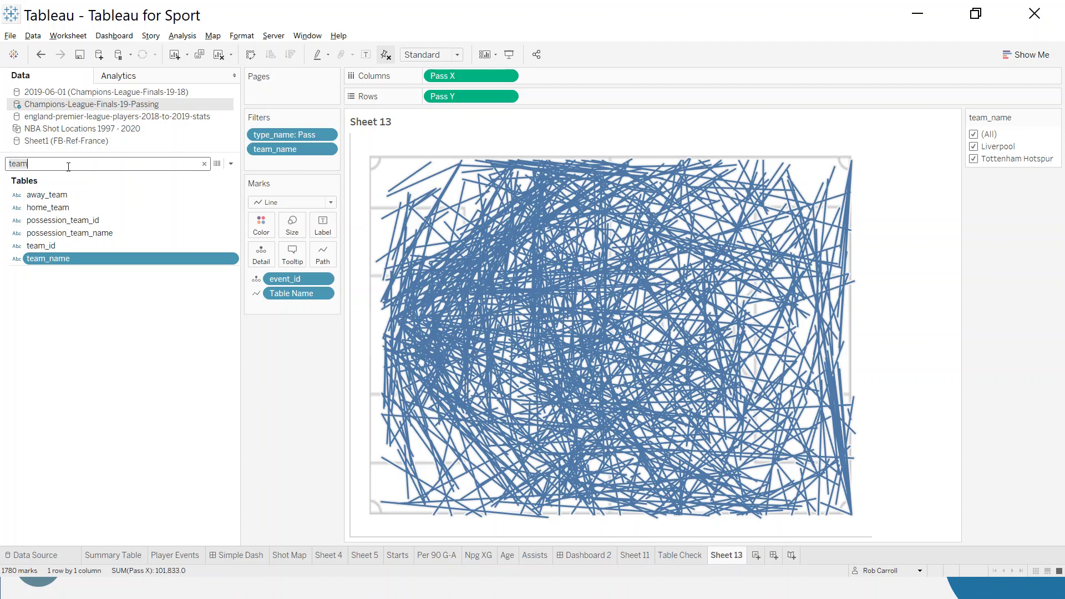
click(230, 163)
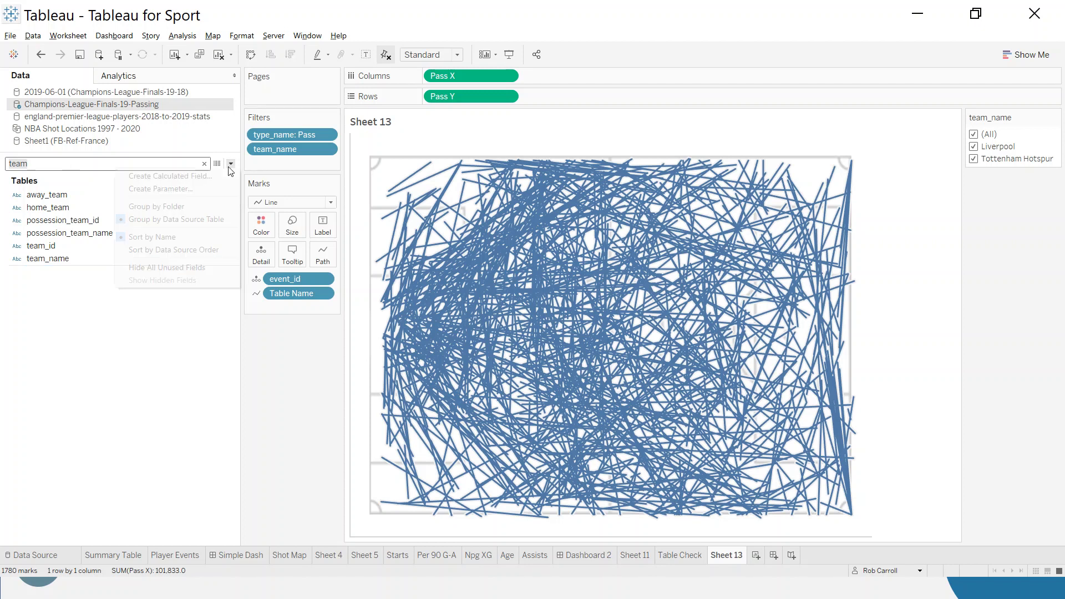
click(214, 179)
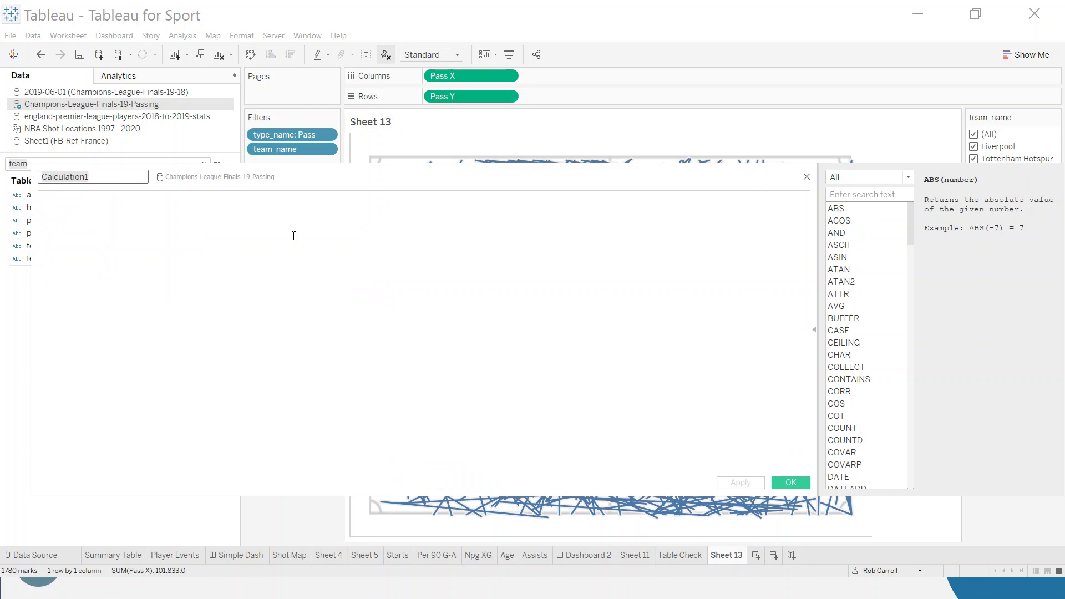
text(Pass From - To)
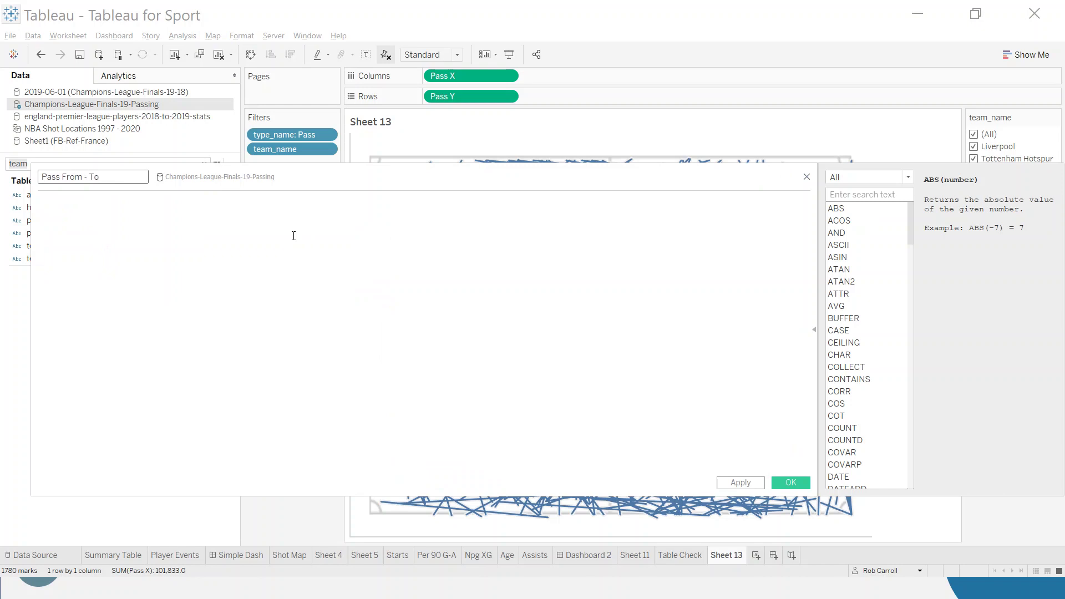
Step: Define the calculation as [player_name] + " - "+ [pass_recipient_name] and save it
click(293, 235)
text(Play)
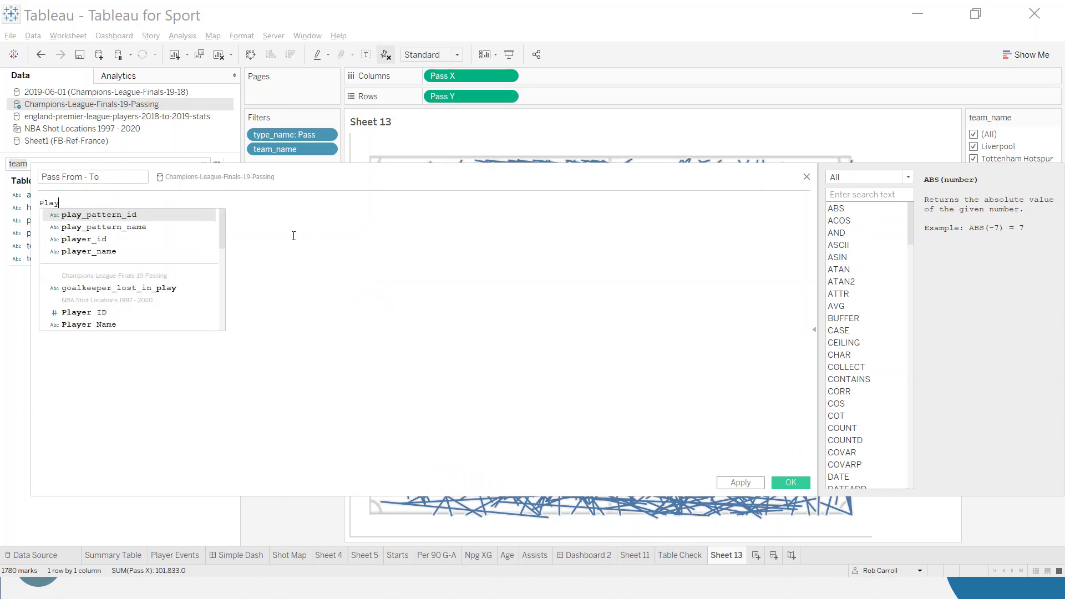
key(Down)
key(Down)
key(Down)
key(Return)
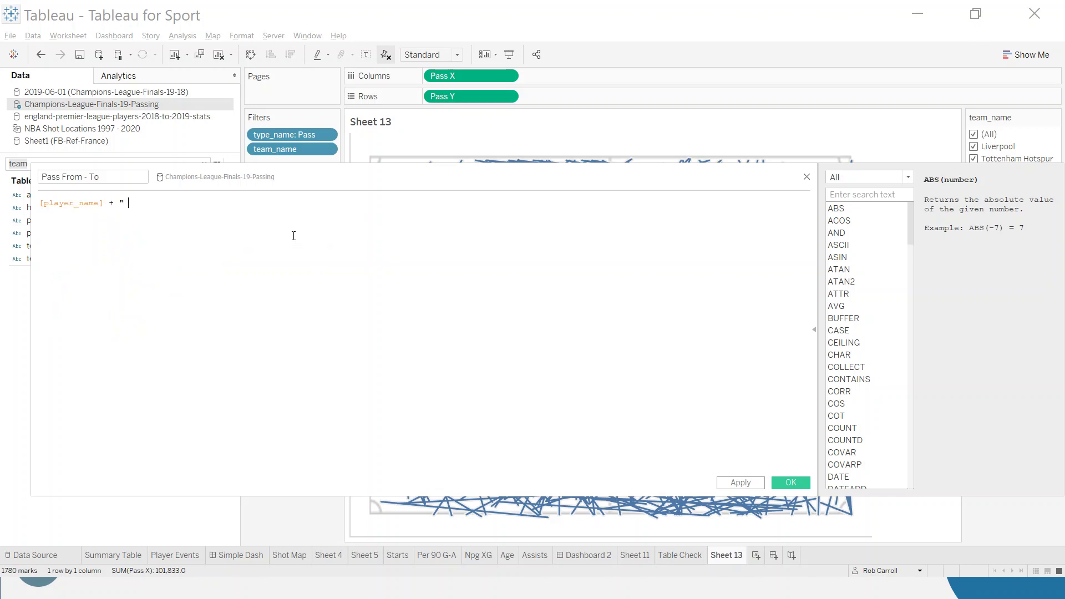
text(+ " - )
text("+ [pass_)
text(re)
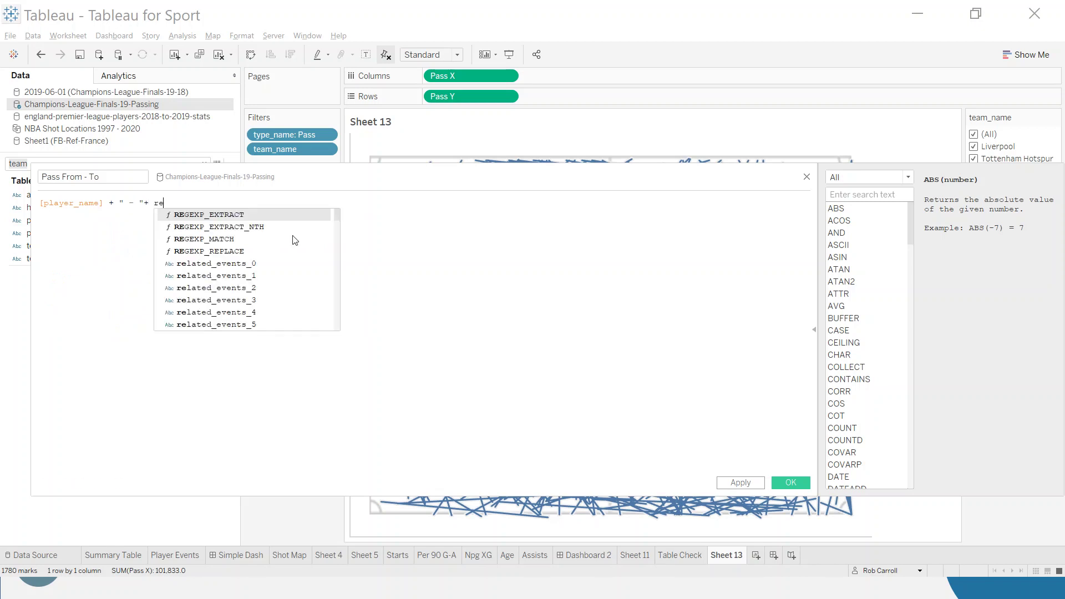
text(cip)
click(295, 240)
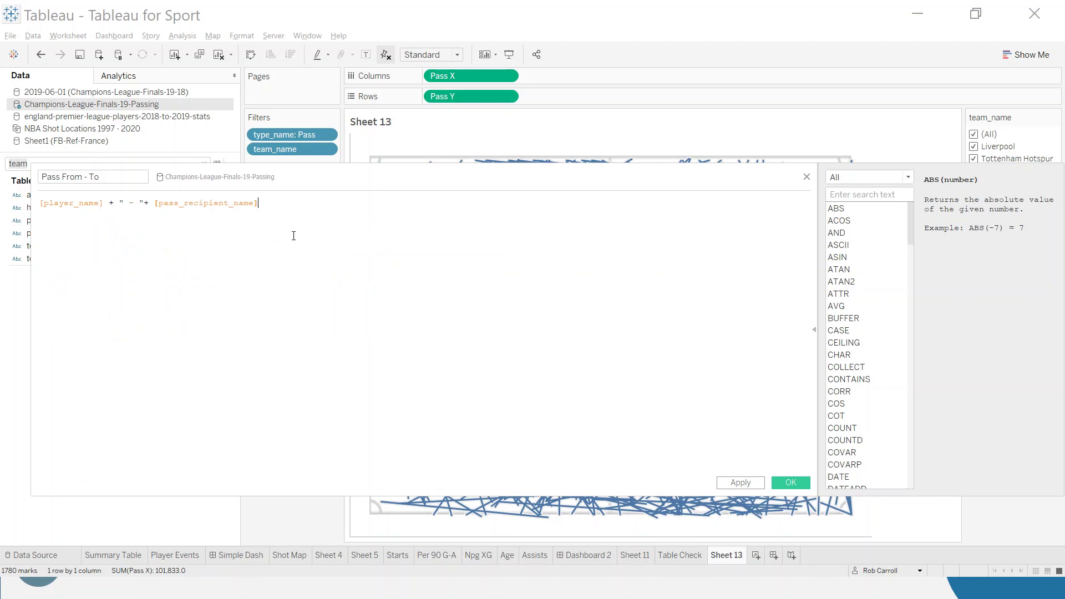
click(790, 481)
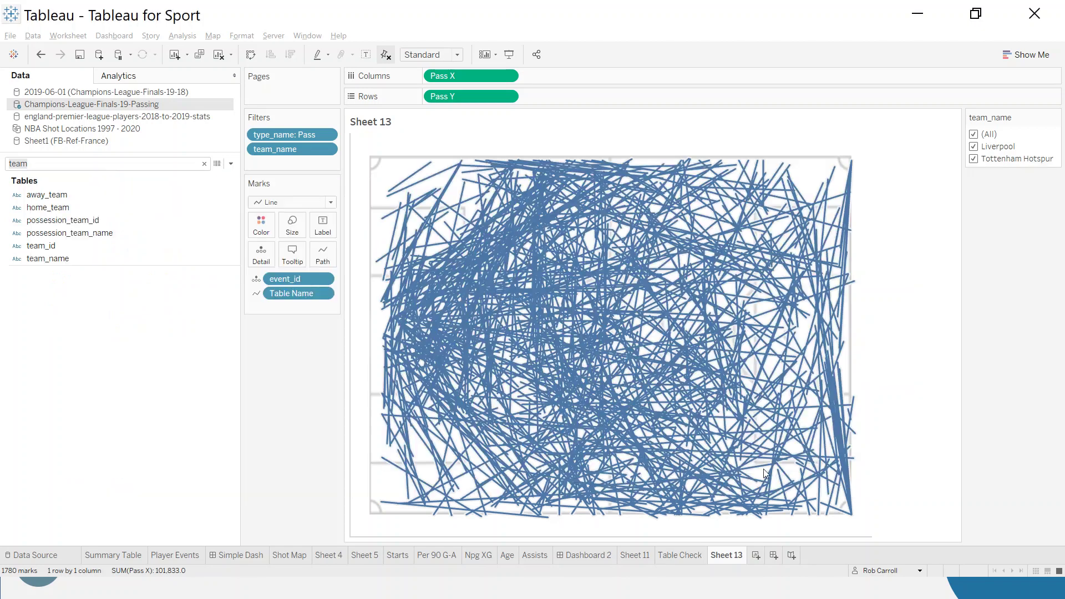
Step: Find the Pass From - To field, show its filter, and arrange it below the team_name filter in a wider filter area
click(57, 168)
key(BackSpace)
key(BackSpace)
key(BackSpace)
key(BackSpace)
text(from)
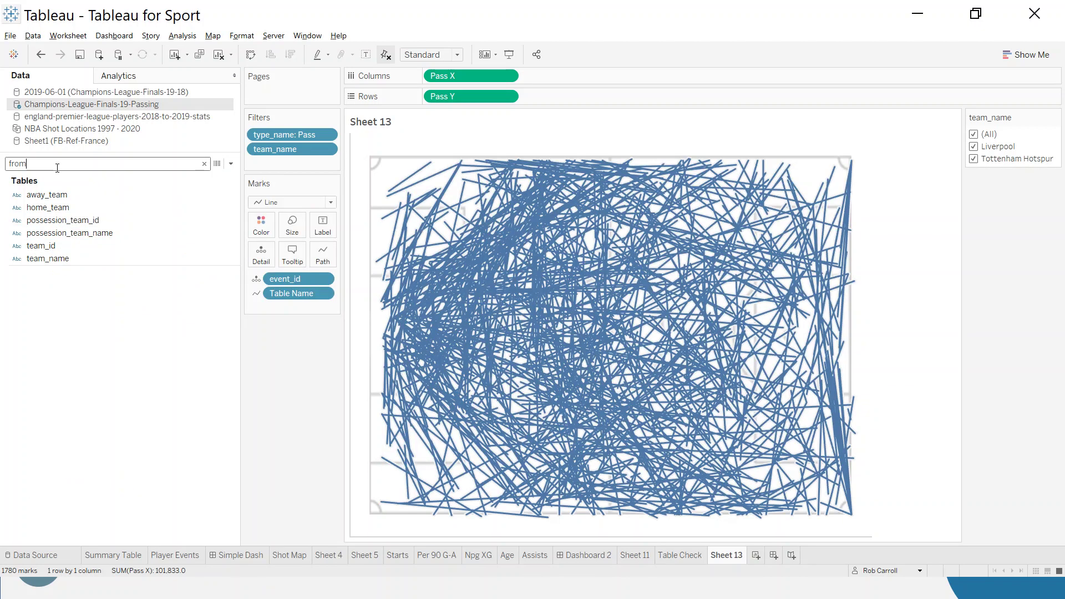
right_click(48, 189)
click(74, 207)
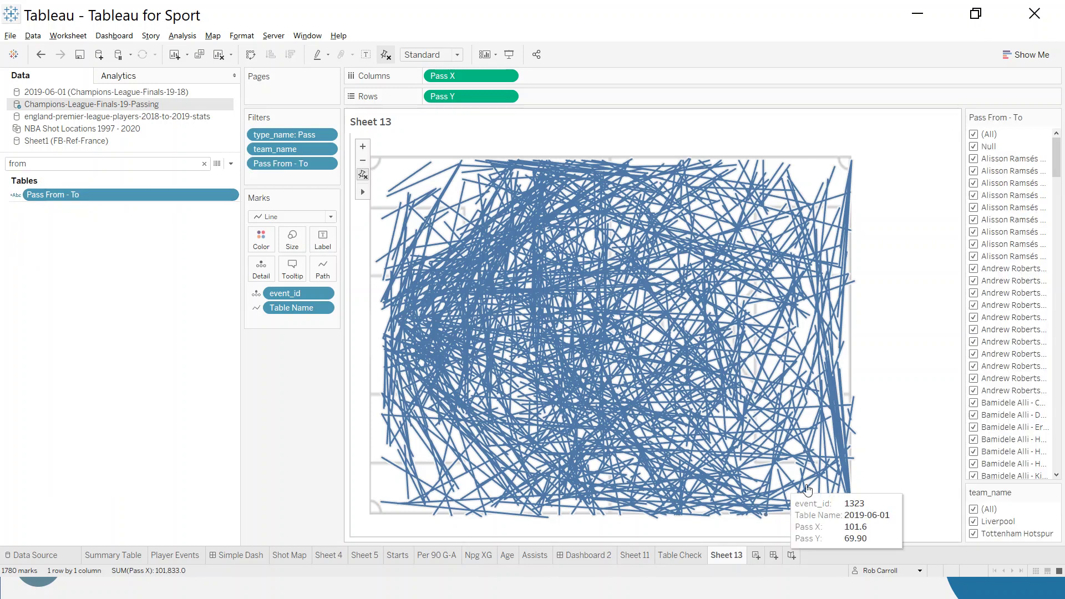
drag(992, 114, 1010, 539)
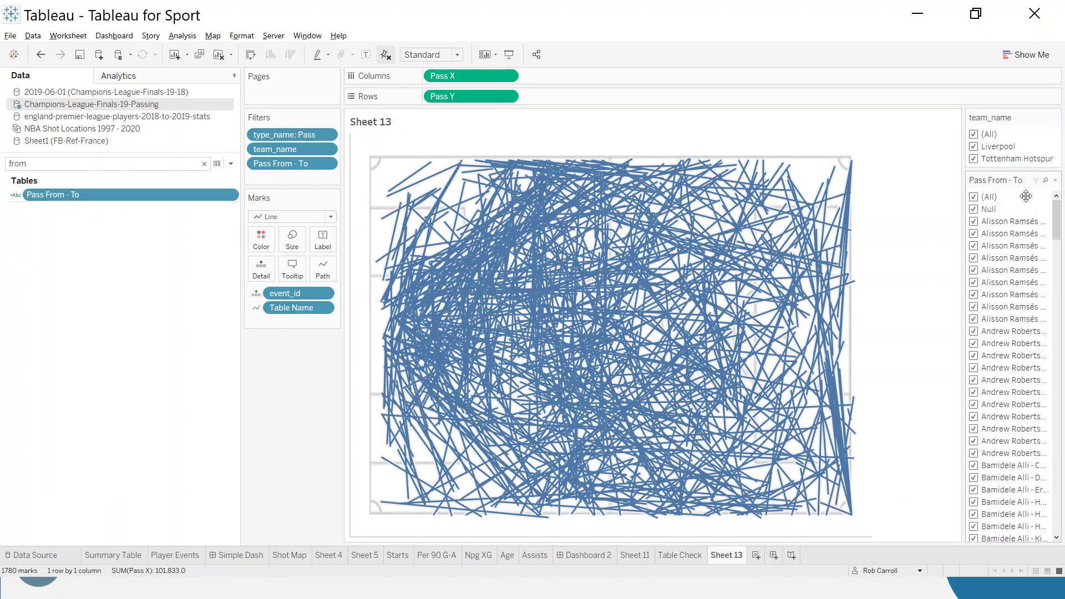
drag(964, 307, 894, 291)
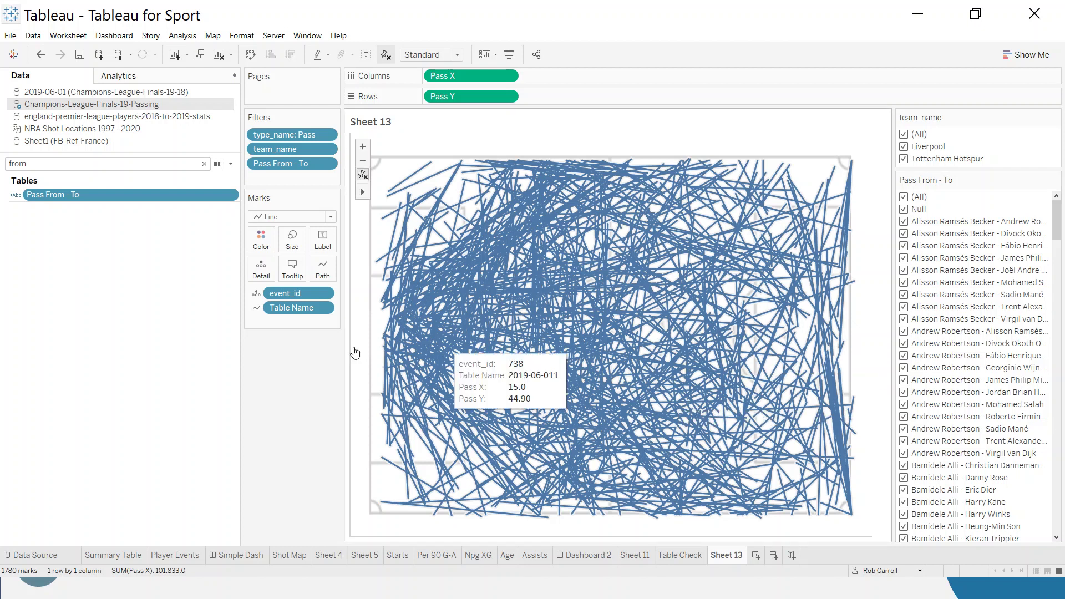
Step: Search the fields for "out" and color the pass lines by pass_outcome_name
click(204, 163)
click(148, 165)
text(p)
text(ut)
key(BackSpace)
key(BackSpace)
key(BackSpace)
text(out)
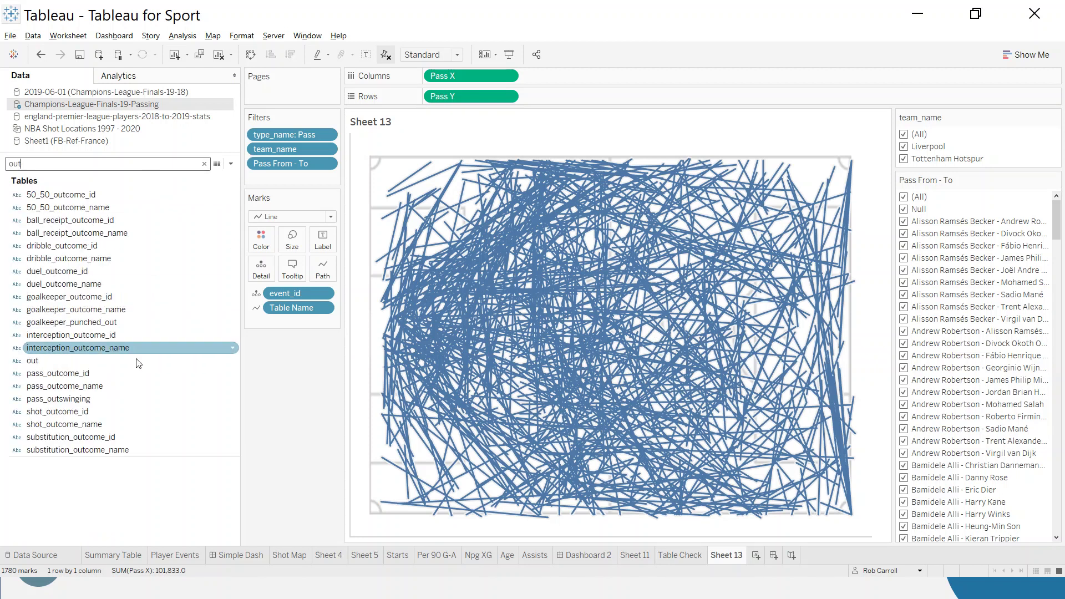
drag(58, 387, 261, 242)
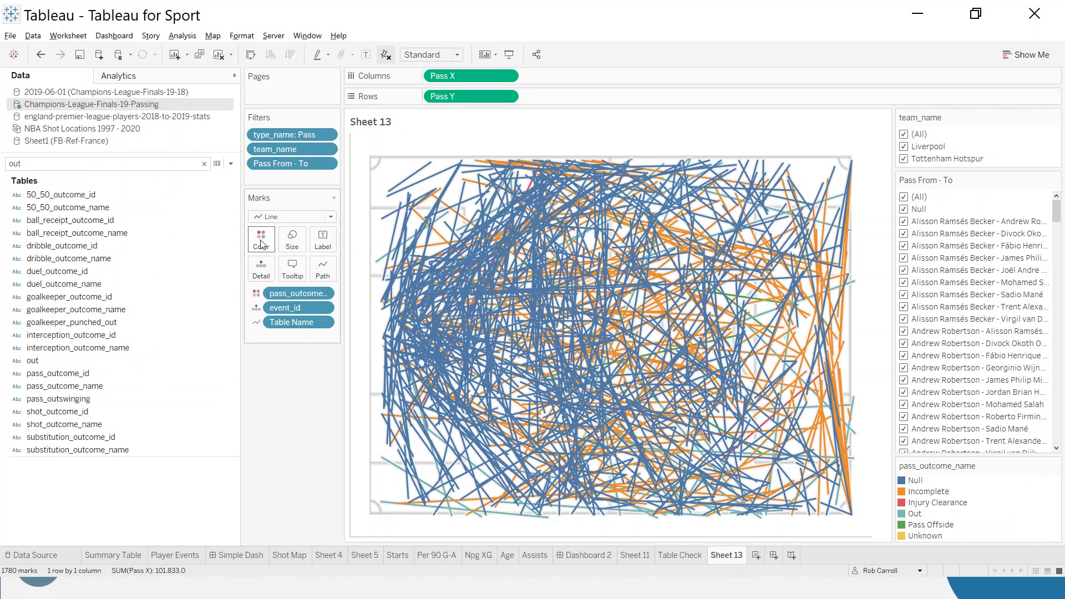
click(216, 271)
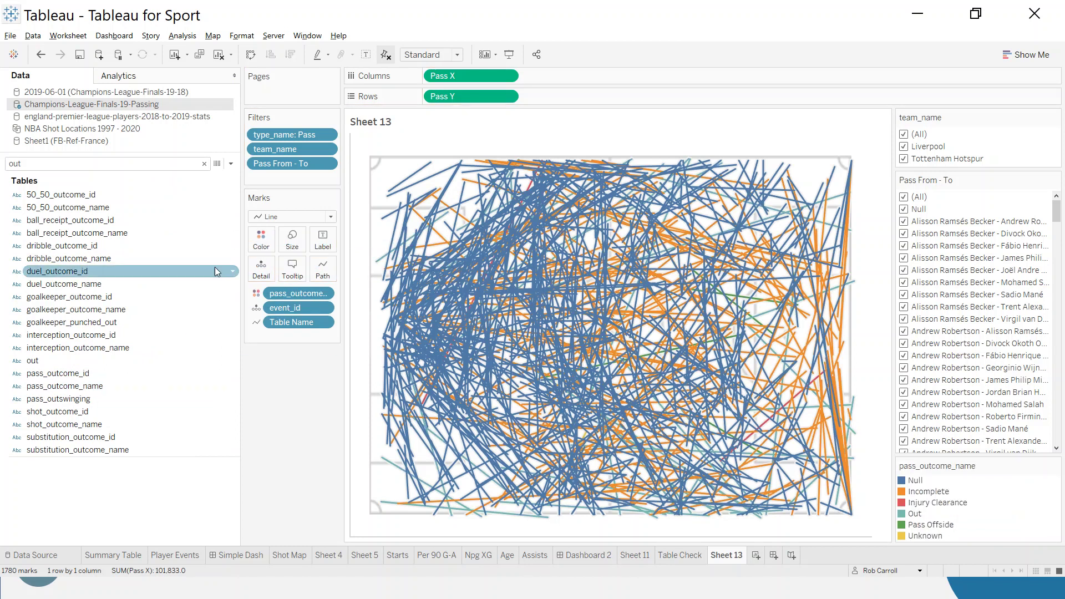
Step: Search for the player fields, try player_name in the tooltip of the marks, and undo that addition
click(49, 165)
key(BackSpace)
key(BackSpace)
key(BackSpace)
text(player)
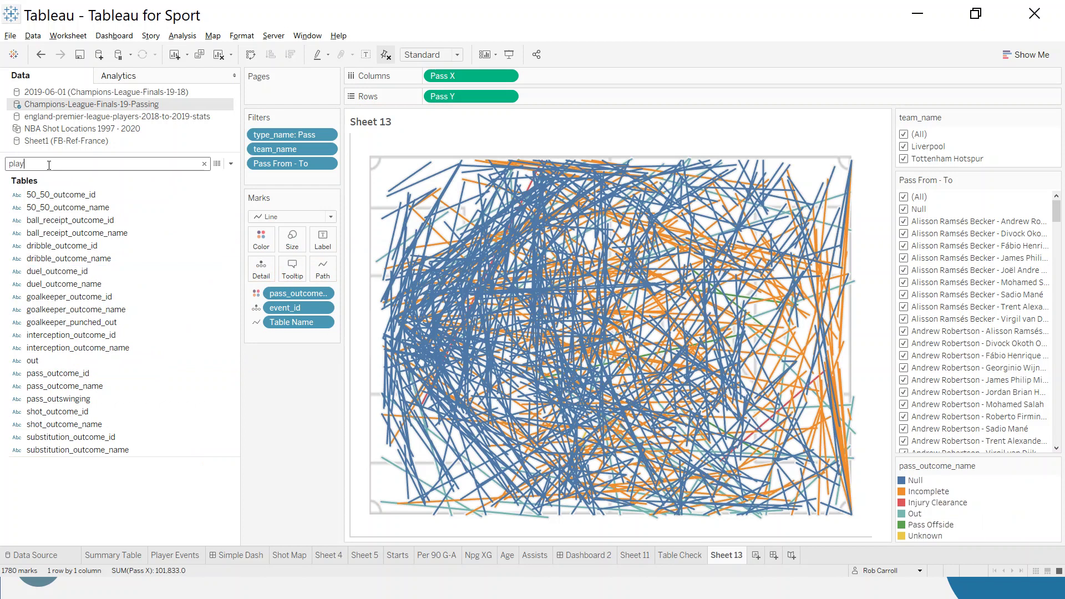
click(61, 210)
drag(61, 213, 293, 267)
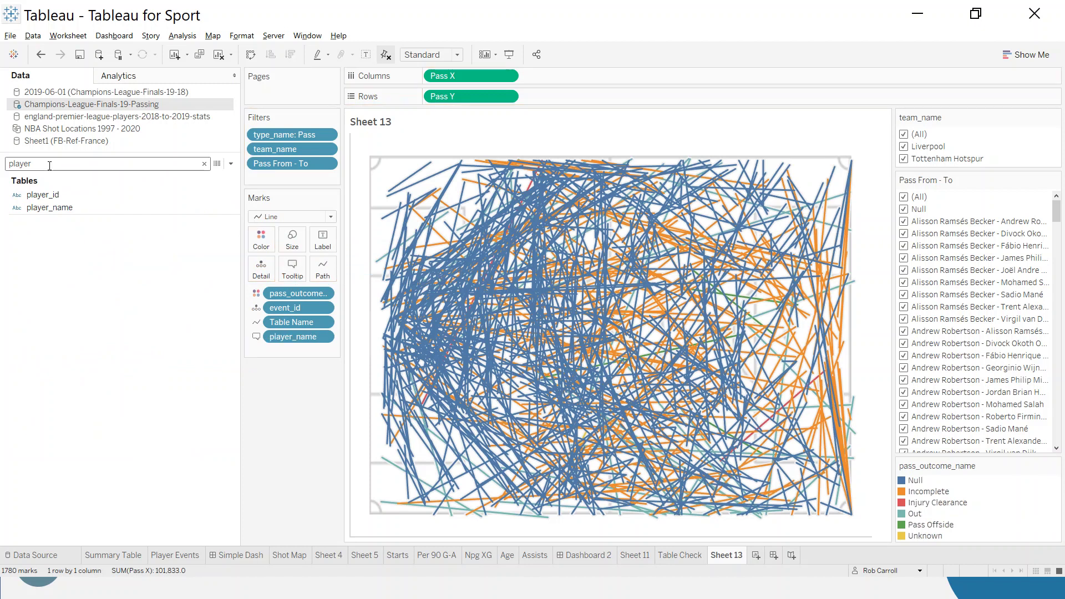
click(40, 54)
Step: Search the fields for "from" and add Pass From - To to the tooltip of the pass lines
double_click(51, 166)
text(from)
drag(53, 194, 290, 271)
mouse_move(408, 184)
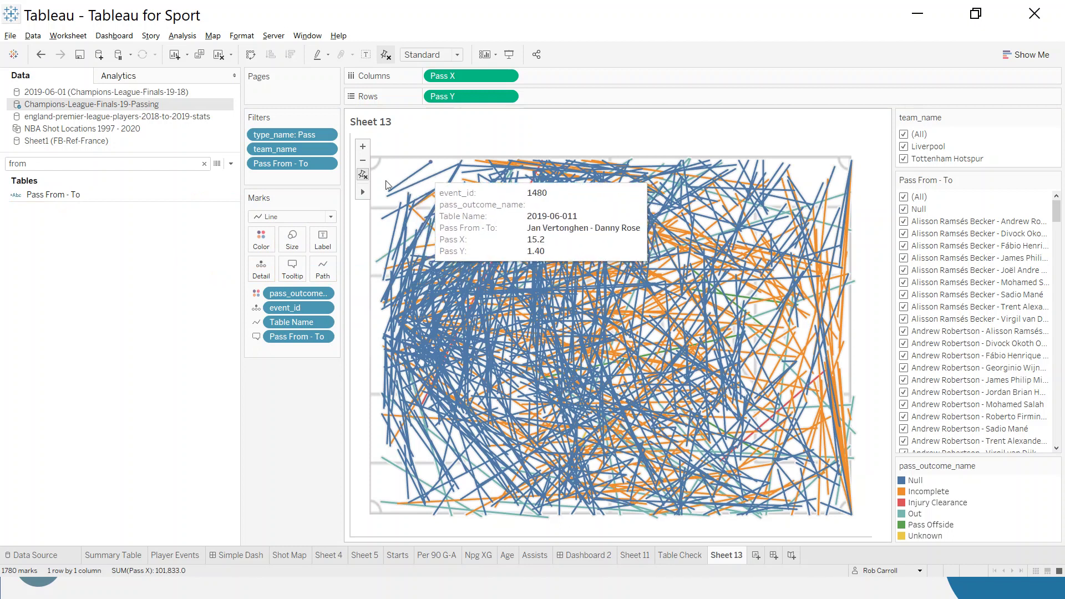
Step: Search the fields for "out" and add pass_outcome_name to the tooltip of the pass lines
double_click(70, 165)
text(out)
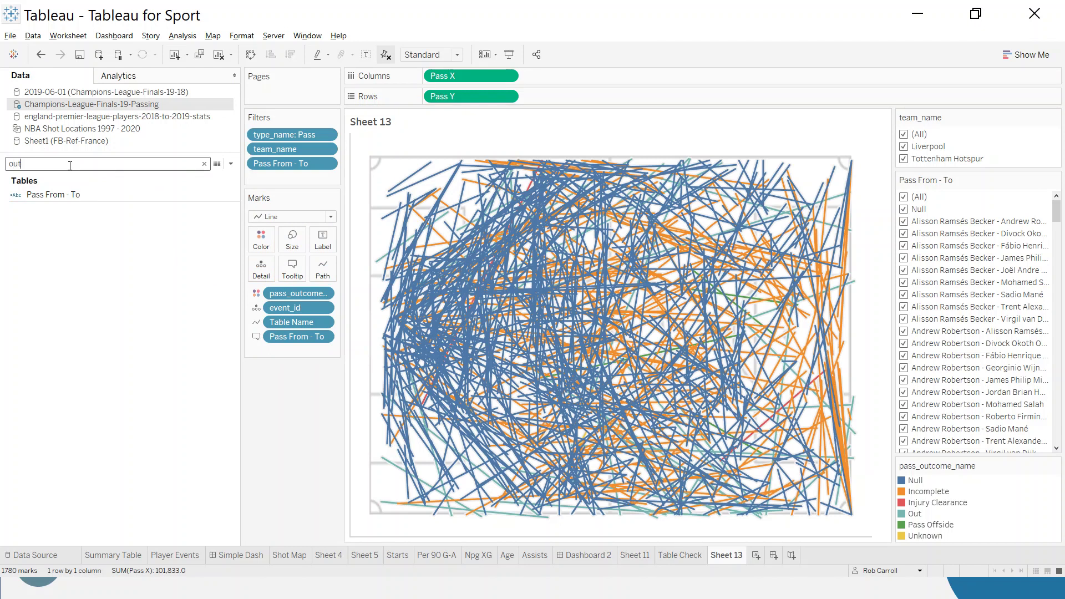
drag(79, 388, 405, 175)
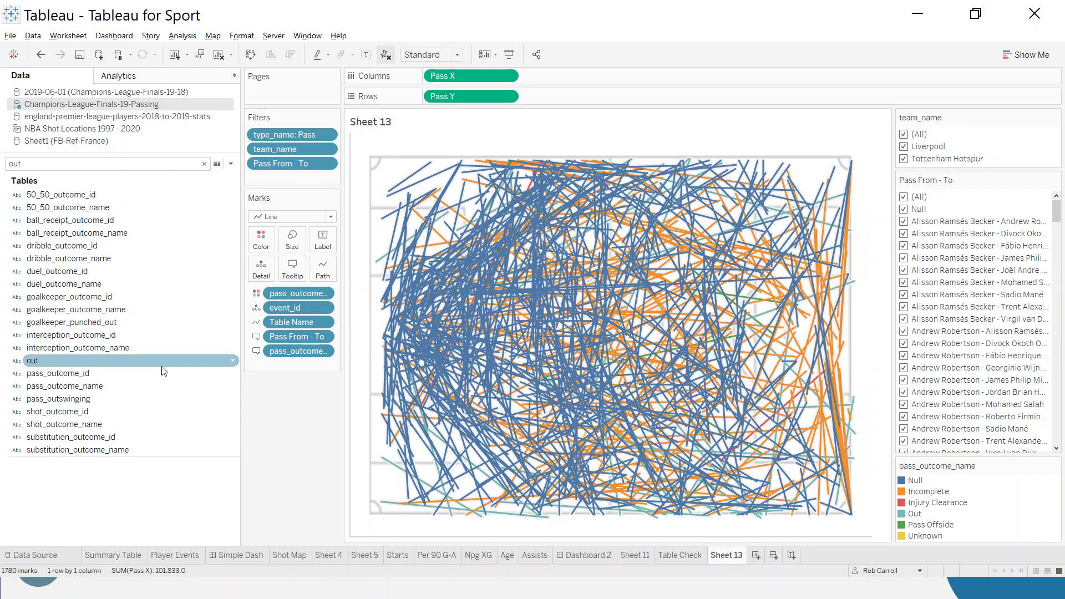
Step: Edit the aliases of pass_outcome_name so that the Null member is called "Complete"
right_click(132, 385)
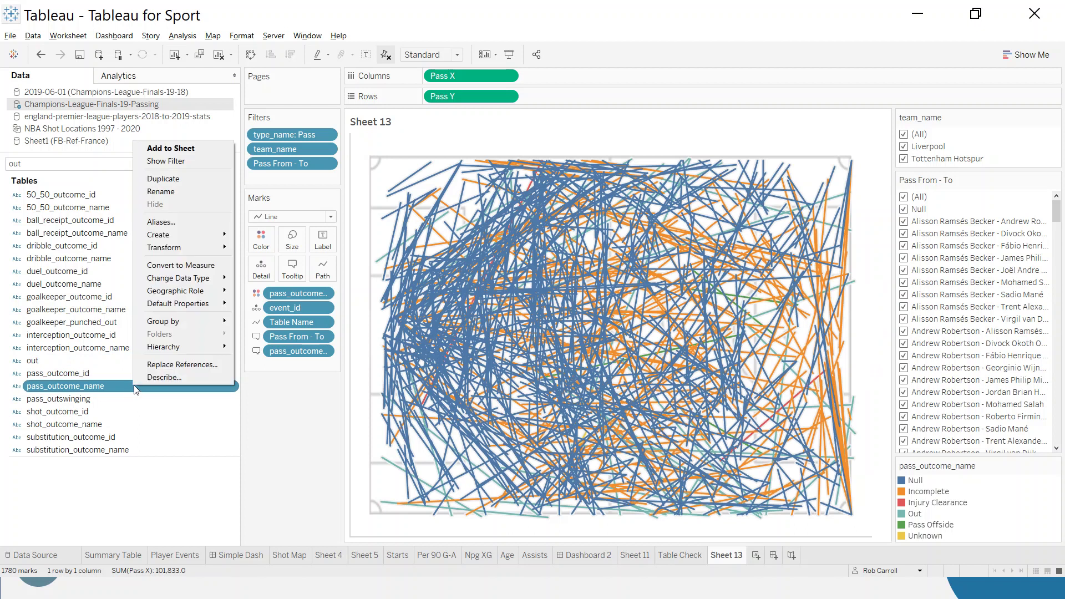
click(200, 222)
double_click(544, 259)
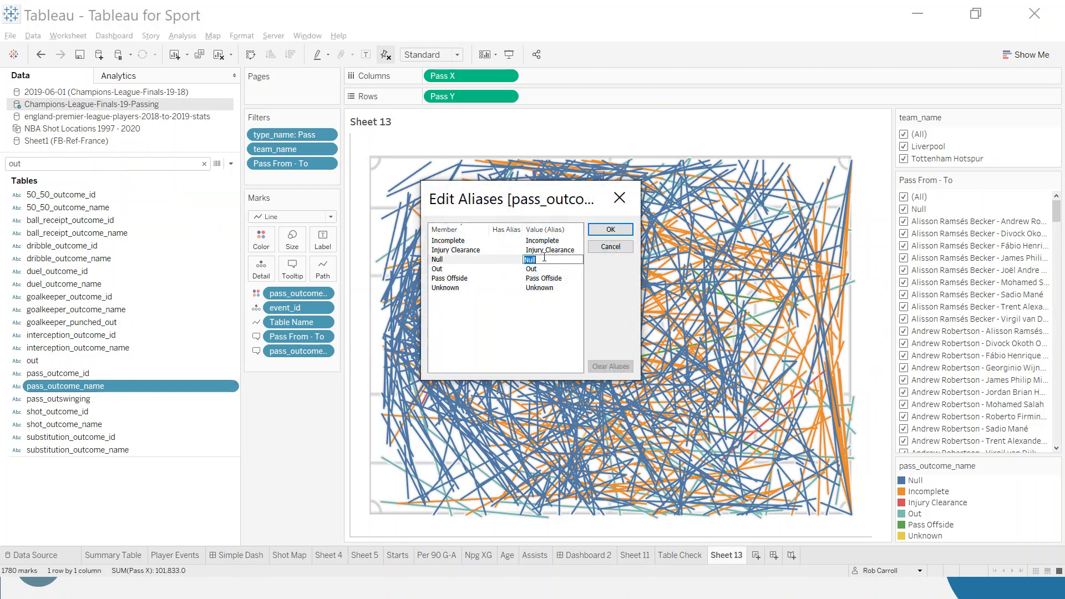
text(Complete)
click(605, 236)
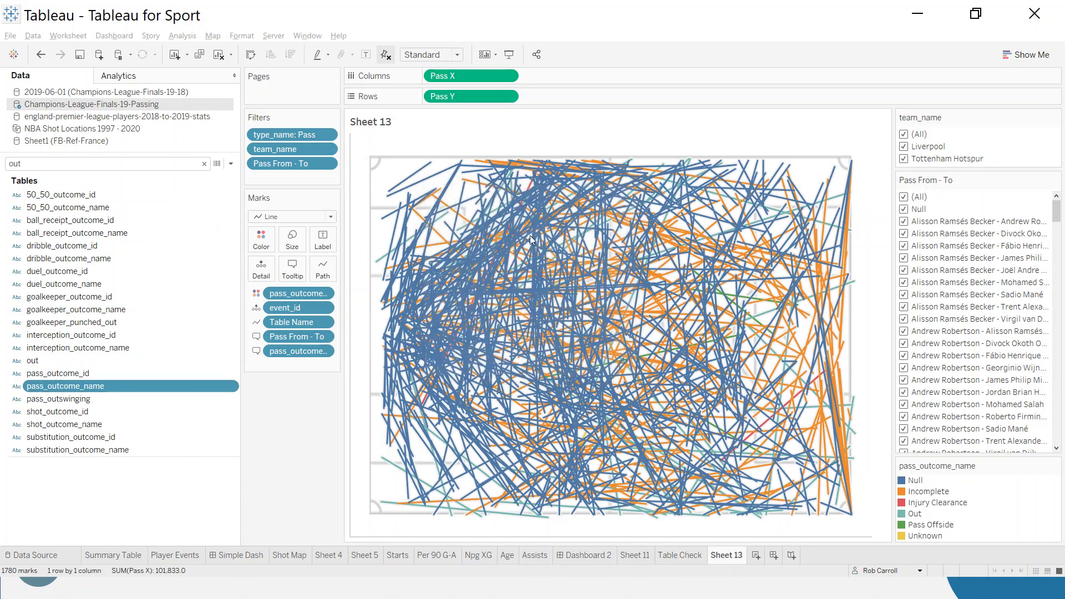
mouse_move(414, 180)
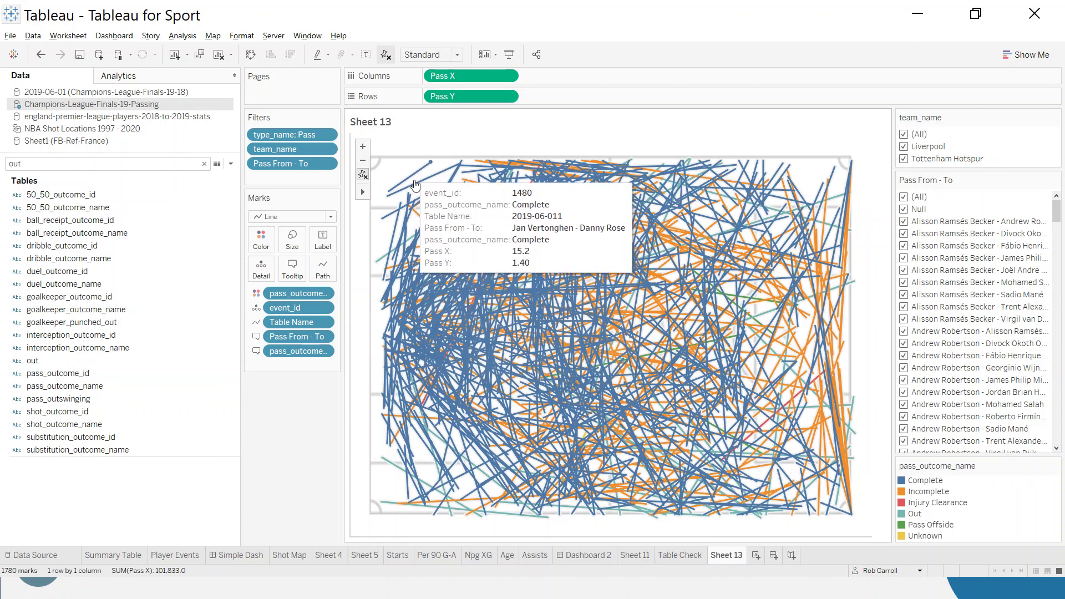
Step: Limit the team_name filter to Liverpool and show only relevant values in the Pass From - To filter
click(904, 159)
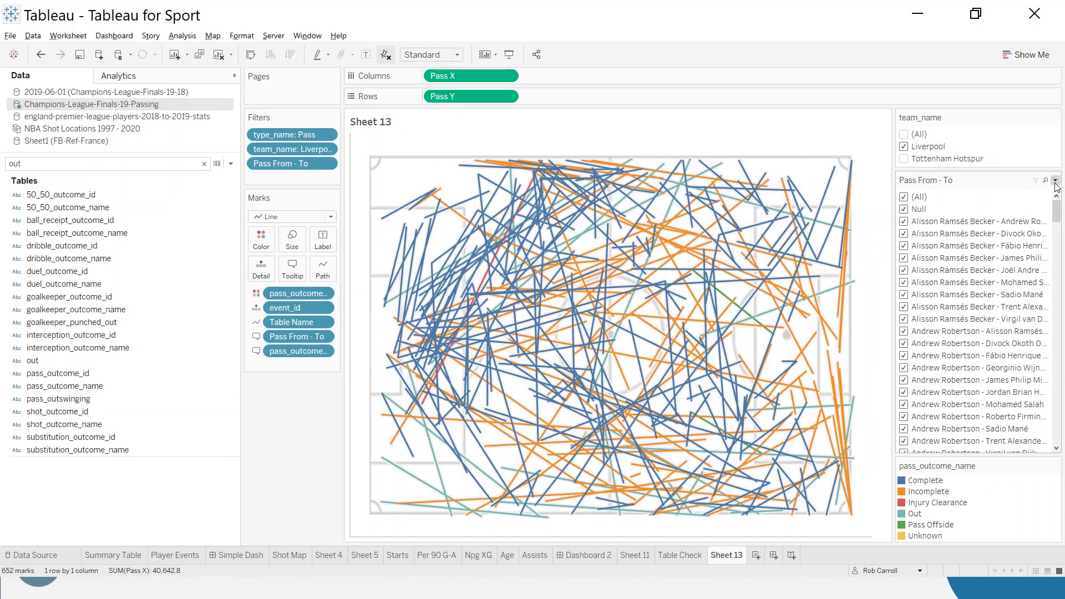
click(1055, 180)
click(968, 388)
Step: Deselect all Pass From - To entries, search them for "hend", and include only the passes made by Jordan Brian Henderson
click(905, 198)
click(1047, 182)
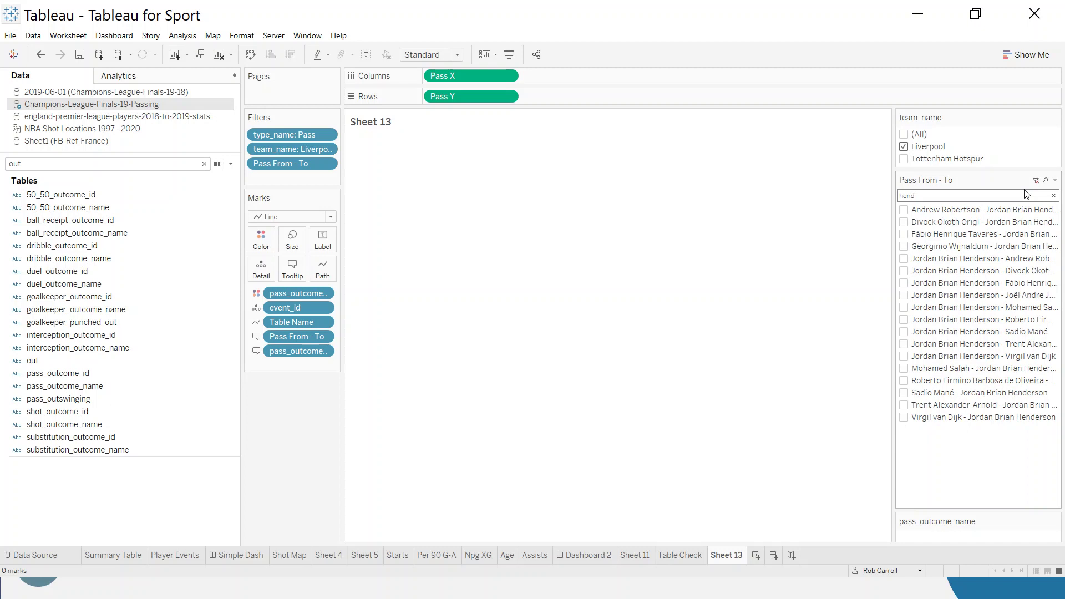
click(919, 260)
shift+click(930, 360)
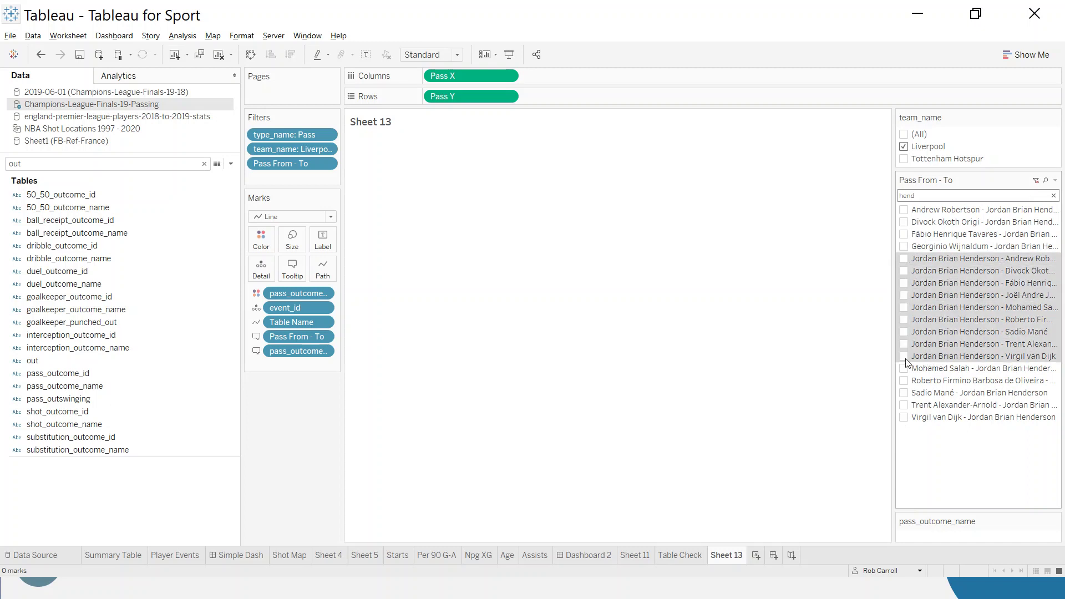
click(905, 358)
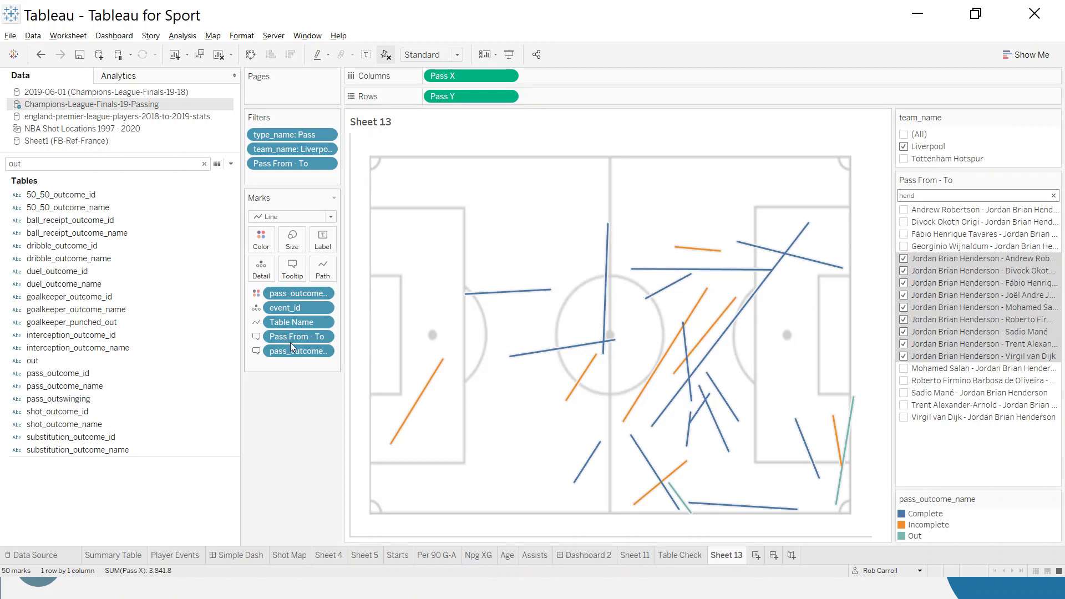
Step: Size the pass lines by Table Name and narrow the mark size range, leaving the sizes unreversed
drag(286, 323, 294, 248)
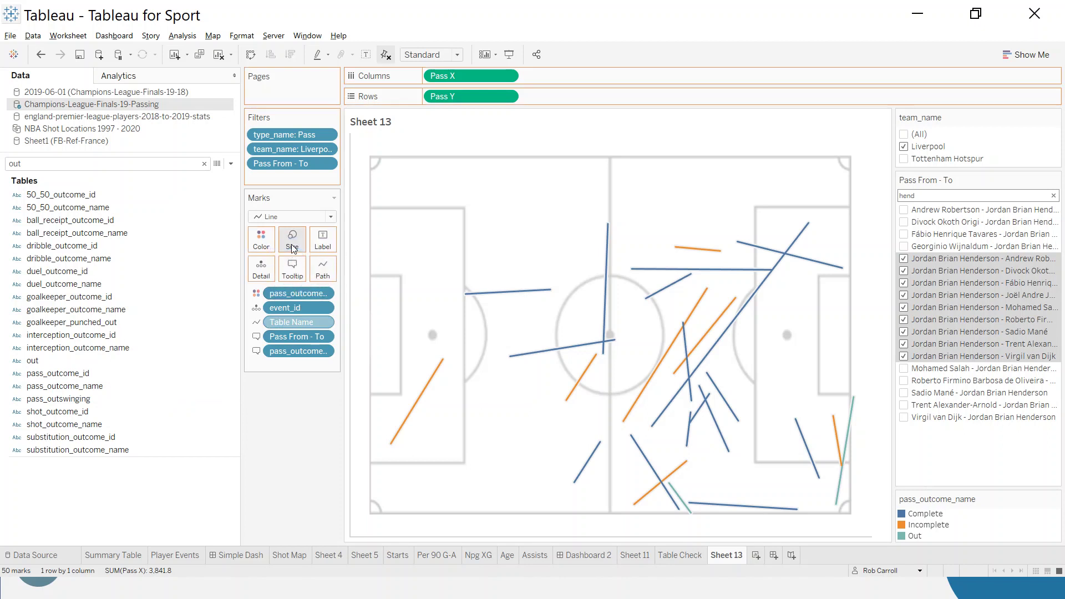
click(1058, 511)
click(932, 502)
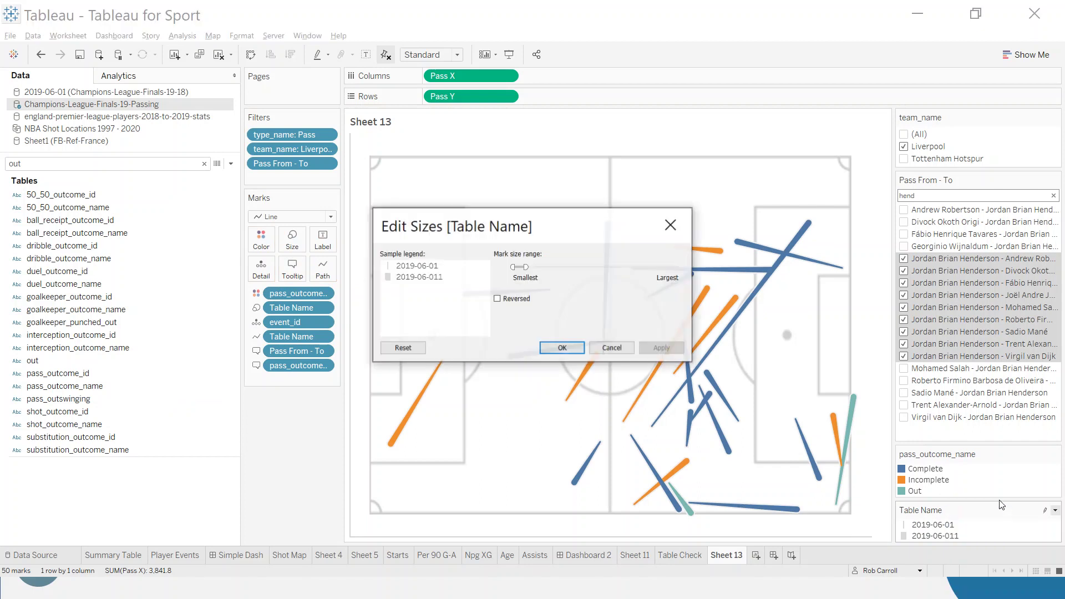
click(497, 300)
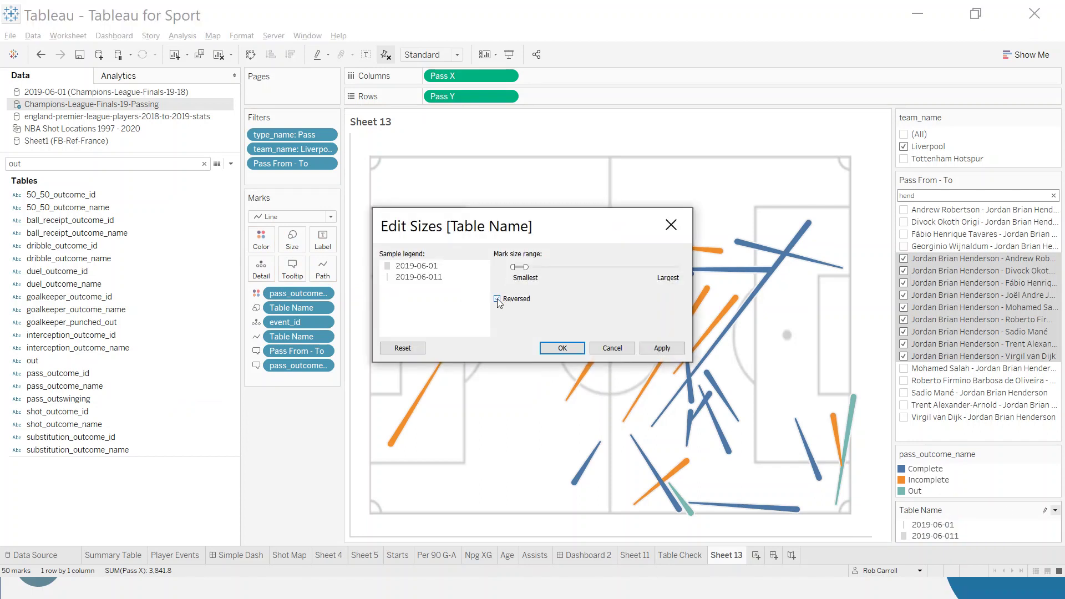
click(498, 300)
click(563, 348)
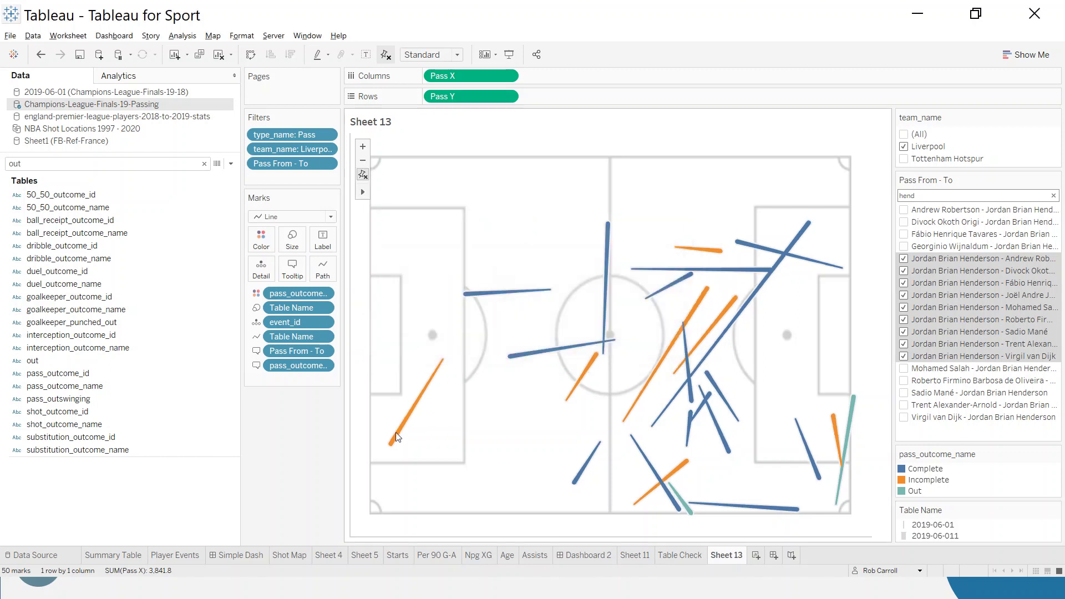
Step: Add a copy of the Table Name field to the tooltip of the pass lines
mouse_move(394, 448)
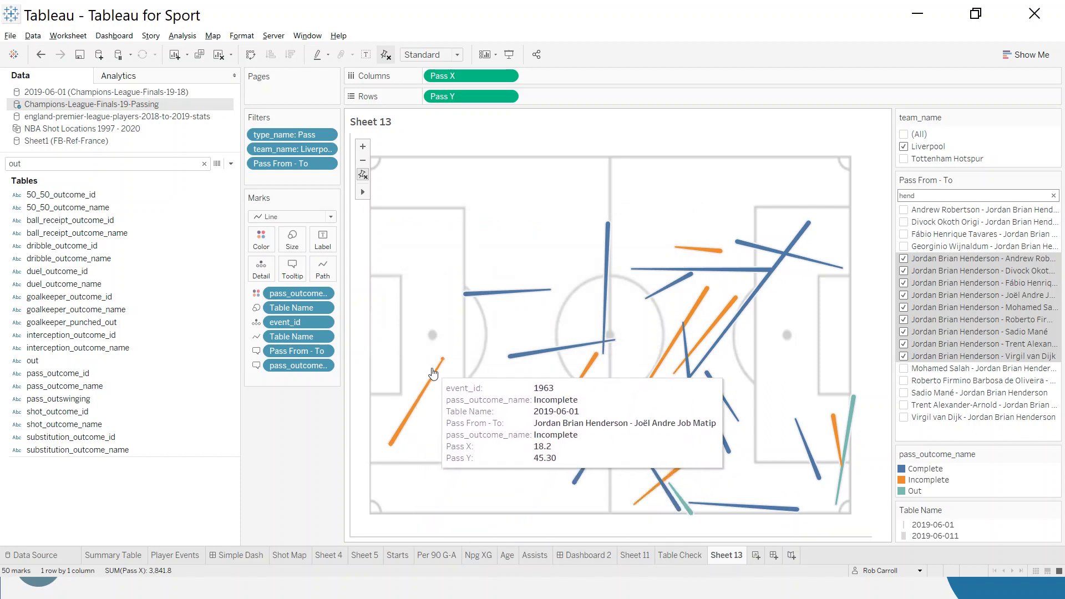
double_click(59, 162)
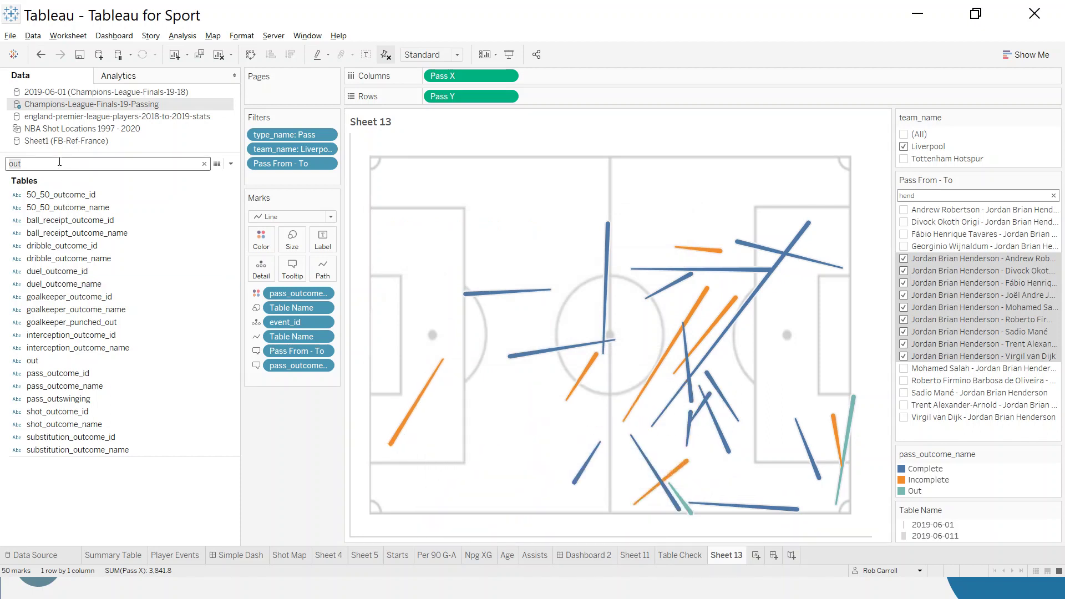
drag(282, 338, 393, 451)
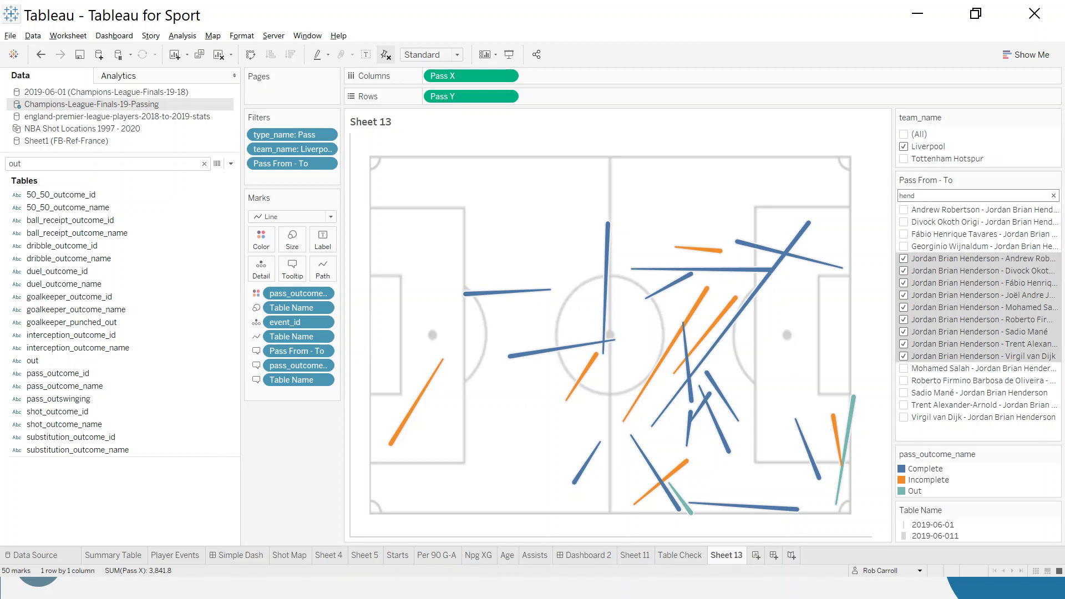
Step: Clear the search in the Pass From - To filter and select all of its entries
click(1054, 196)
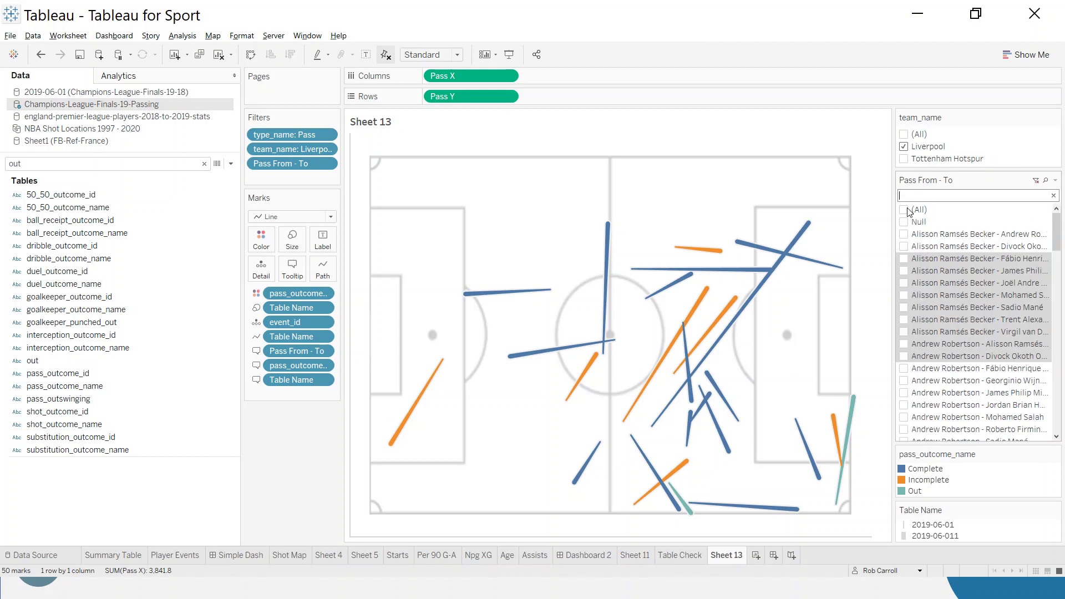
click(905, 210)
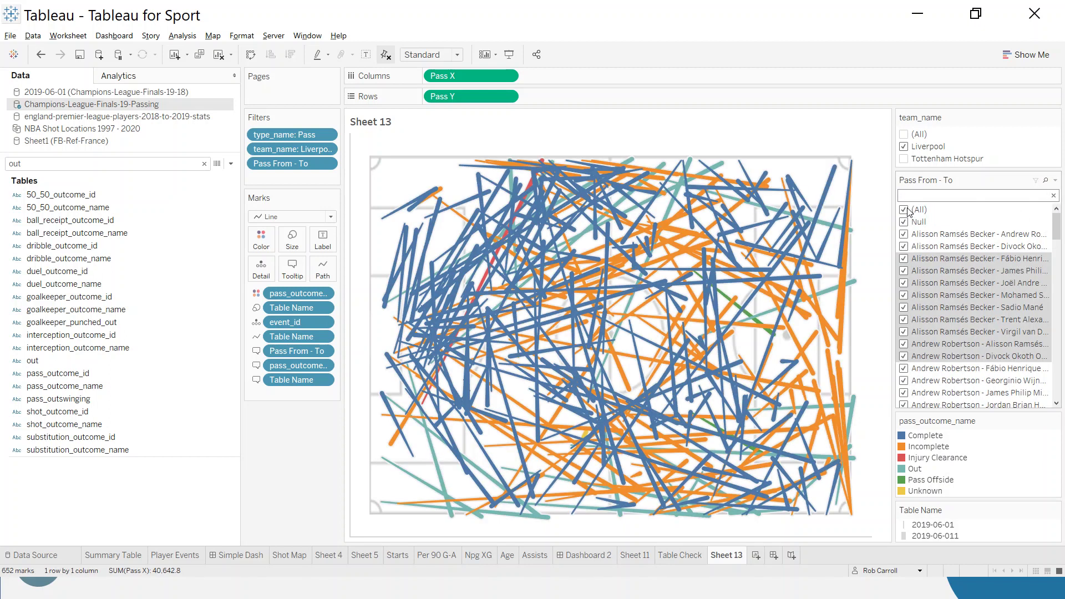
Step: Open the color settings of the pass_outcome_name legend for editing
click(929, 459)
click(930, 460)
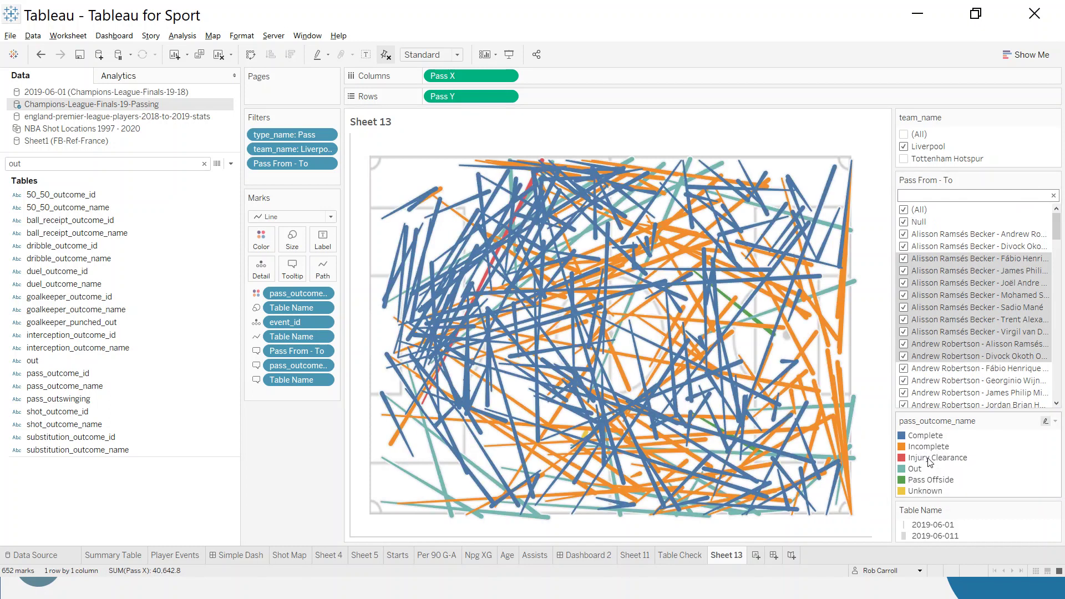